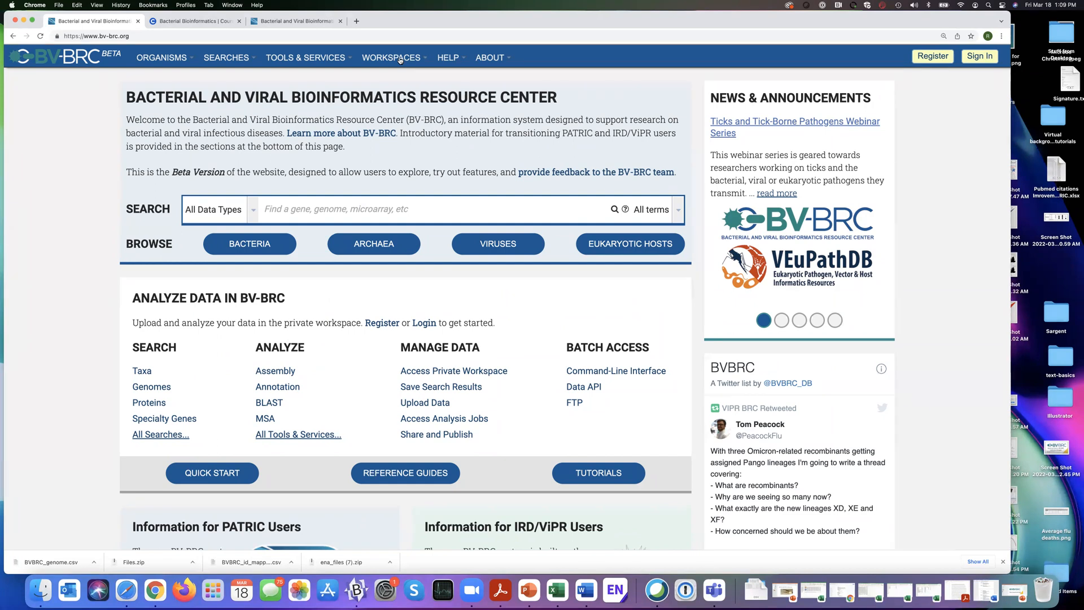
View the account registration form and sign in to the website with the saved username and password.
click(400, 59)
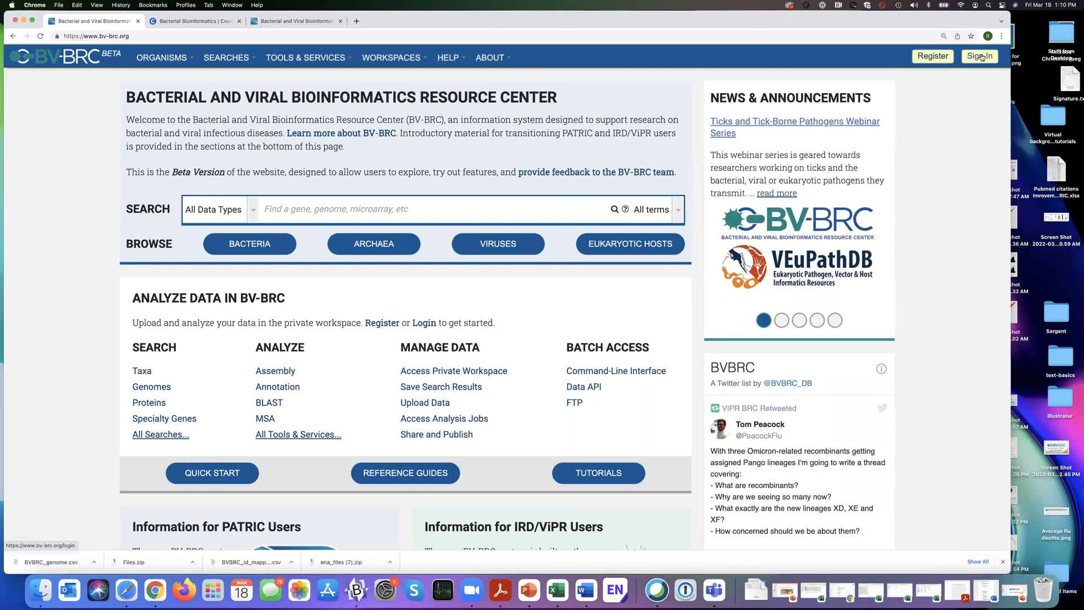
click(933, 59)
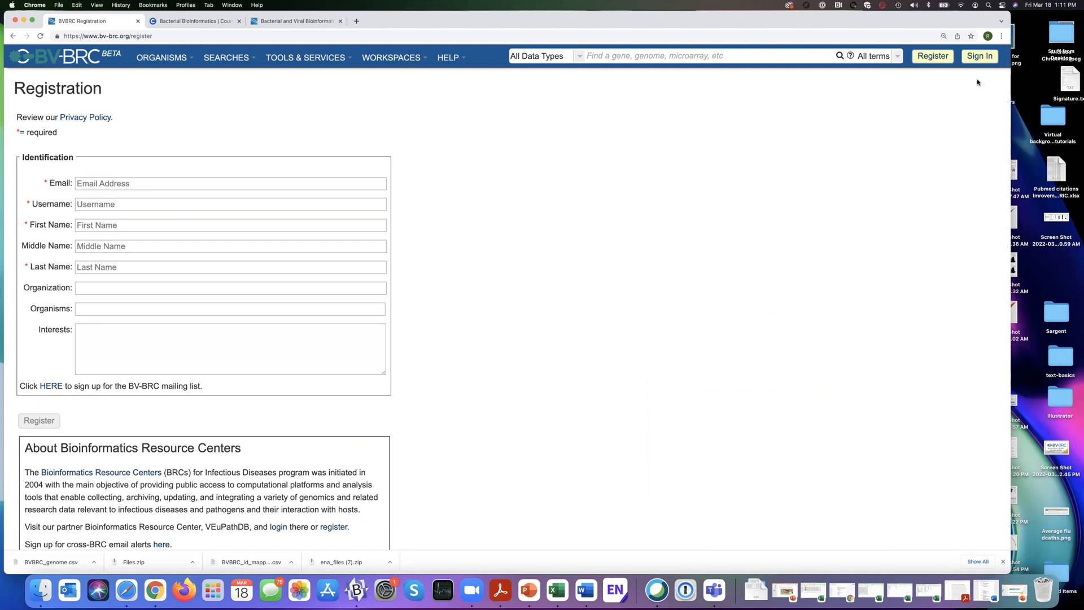
click(977, 57)
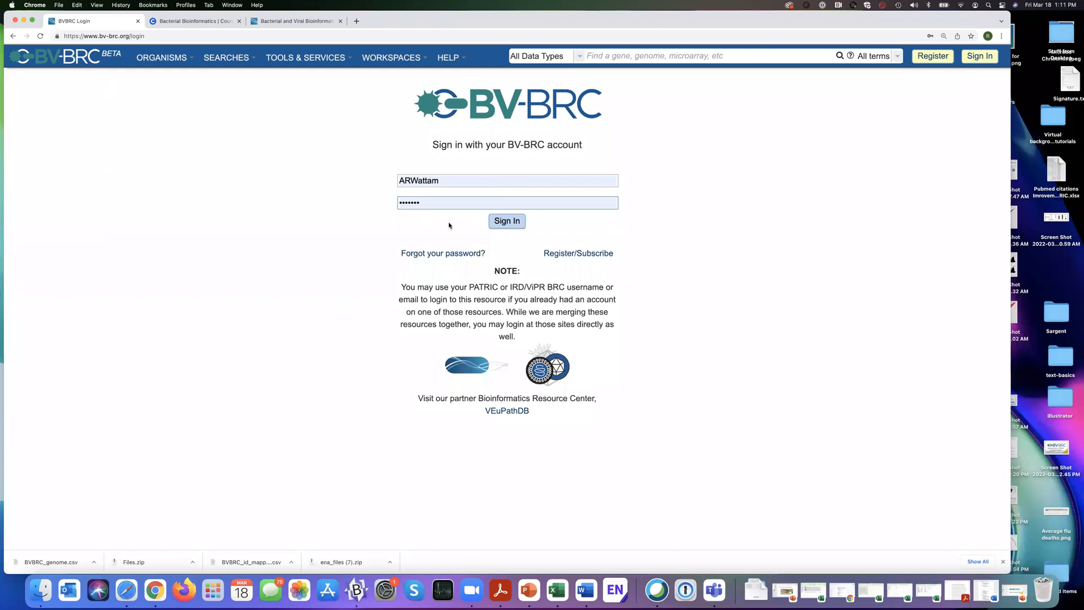
click(505, 228)
click(513, 221)
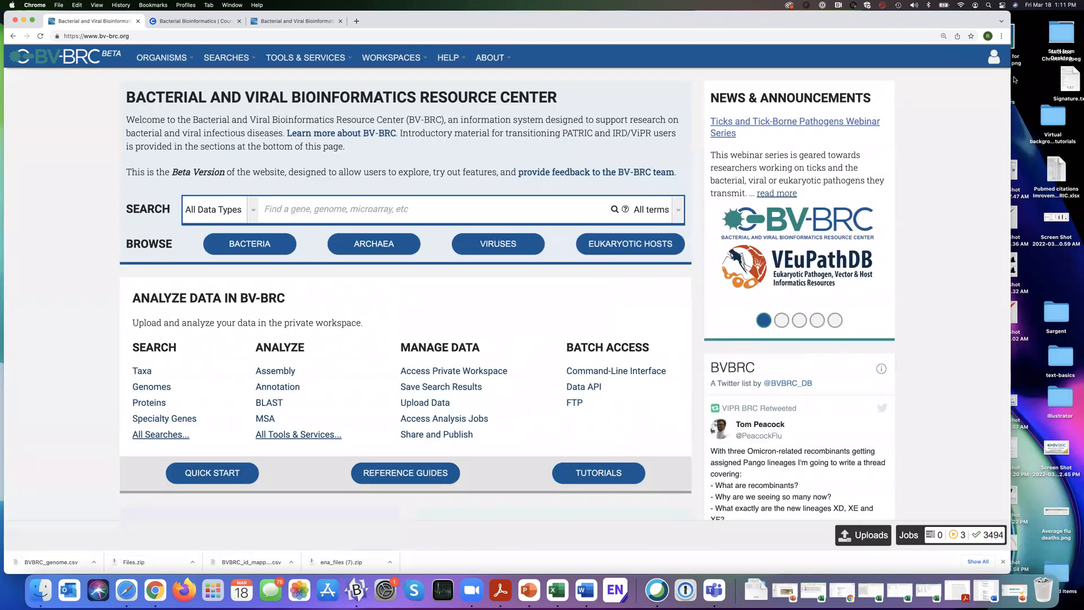
Widen the browser window to the full screen width and open the home folder of the private workspace.
drag(1011, 82, 1080, 80)
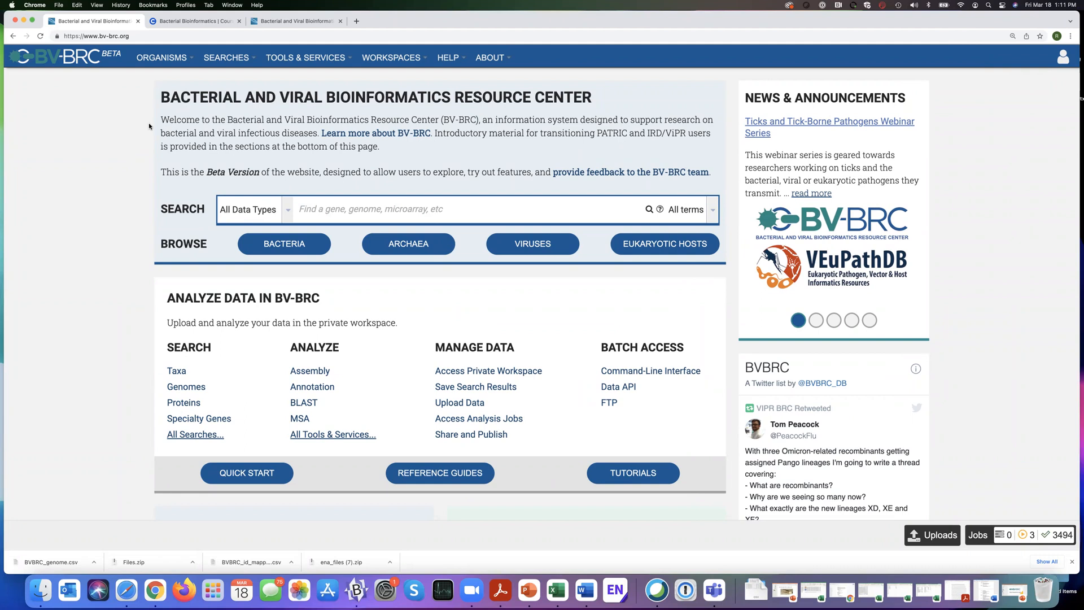
click(401, 62)
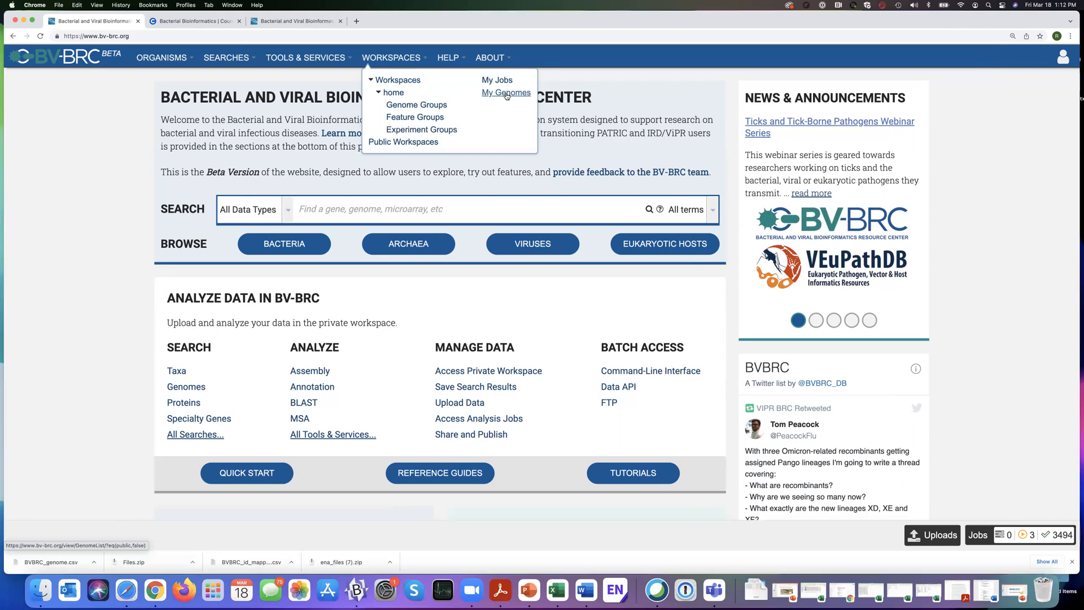
click(394, 93)
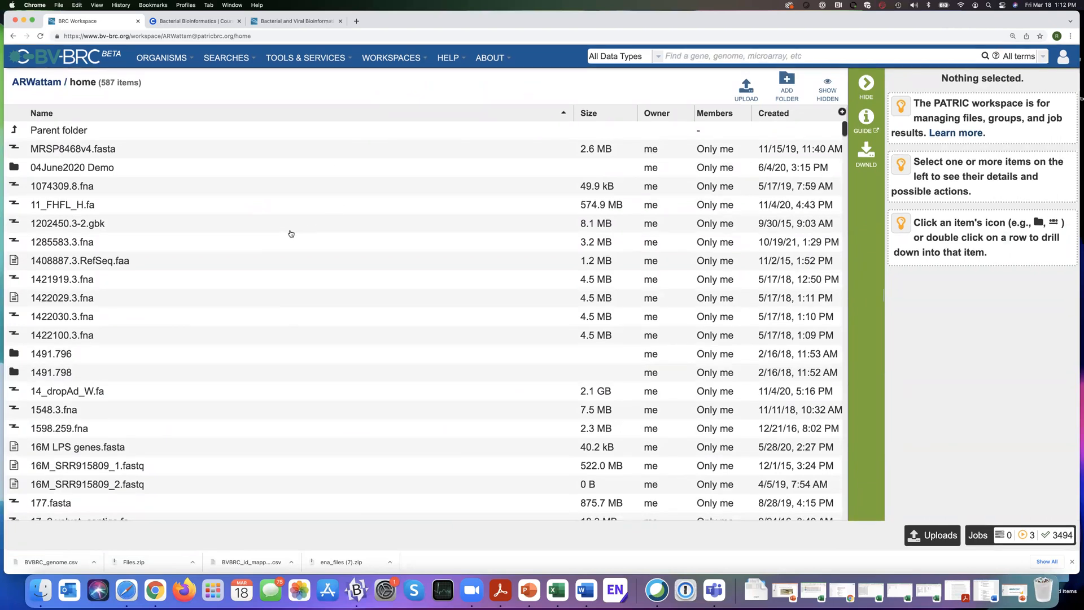
scroll(291, 234, down, 1)
scroll(291, 234, up, 1)
scroll(291, 234, up, 1)
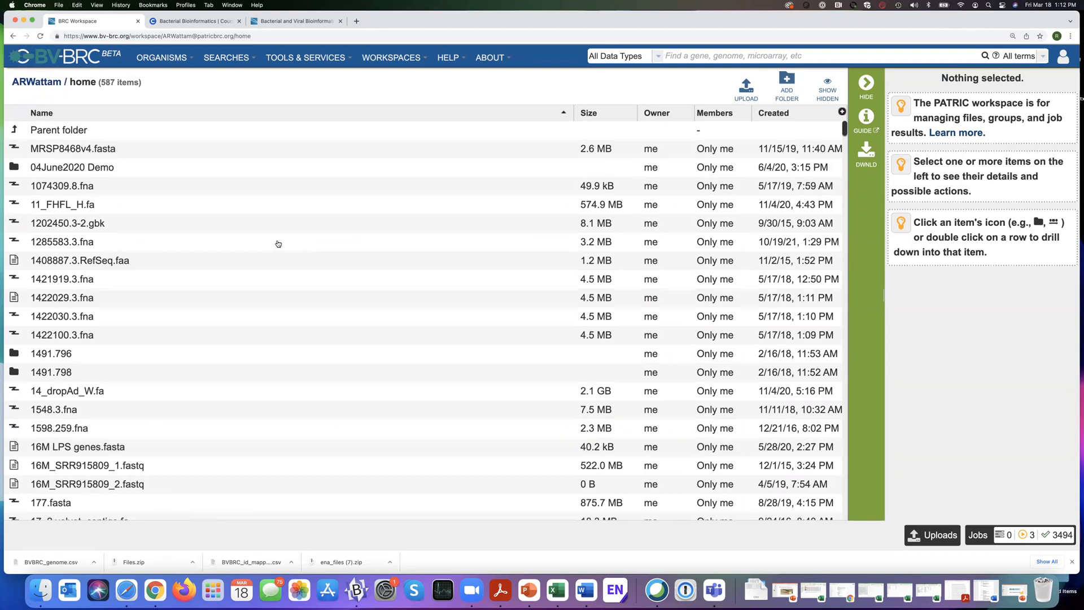
scroll(278, 244, right, 1)
scroll(278, 244, left, 1)
scroll(128, 265, down, 1)
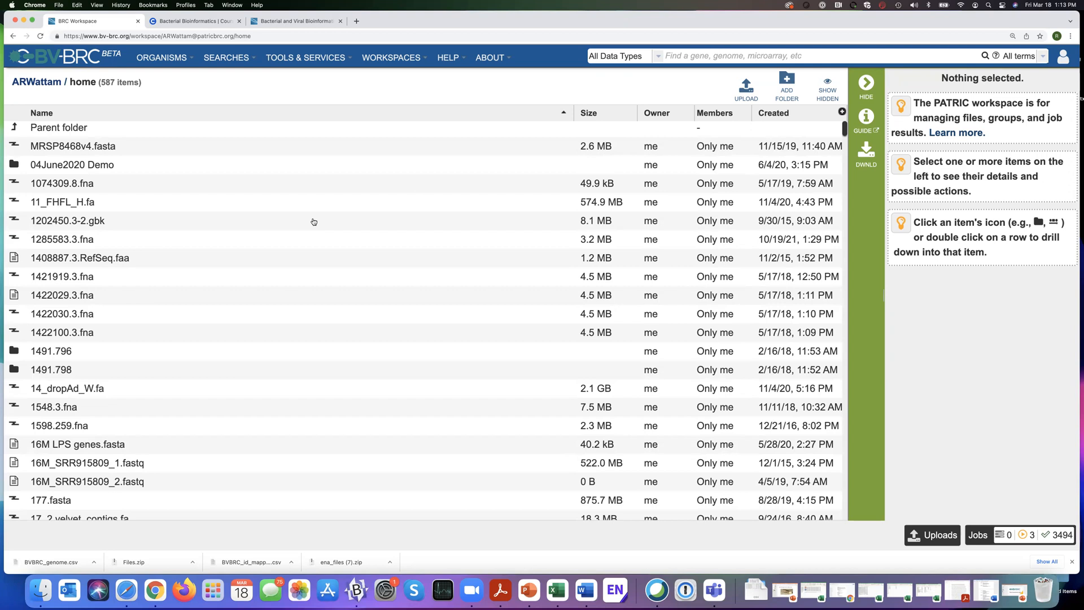
Create a folder named "Nobel Prize Winning Research" in the home workspace.
click(788, 81)
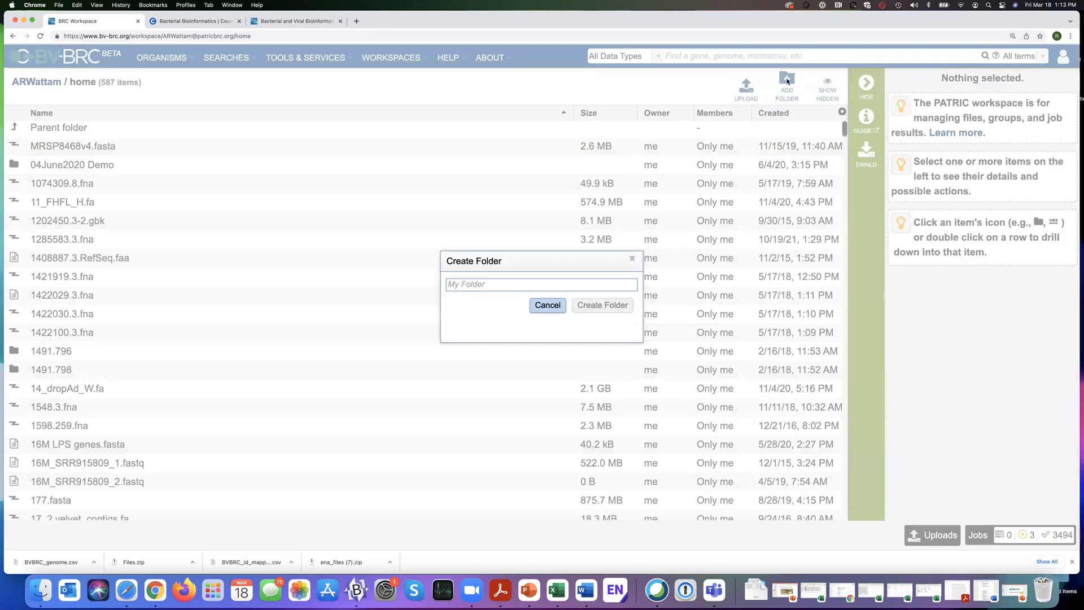
text(Nobel )
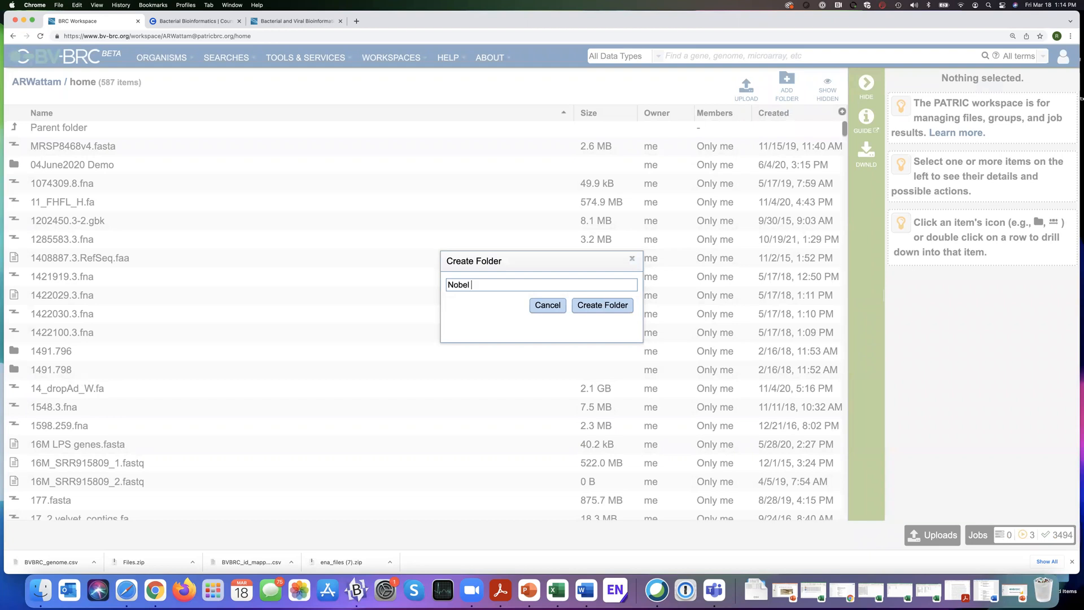
text(A)
key(BackSpace)
text(Prize Winning Research)
click(607, 307)
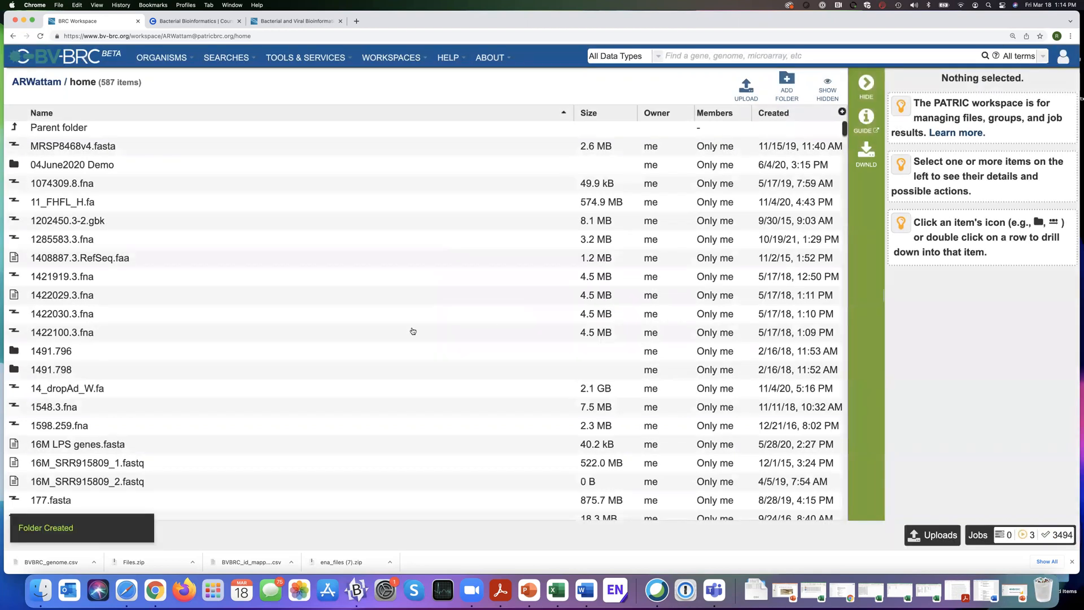
Sort the home folder by creation date, newest first, and open the "Nobel Prize Winning Research" folder.
scroll(363, 344, down, 5)
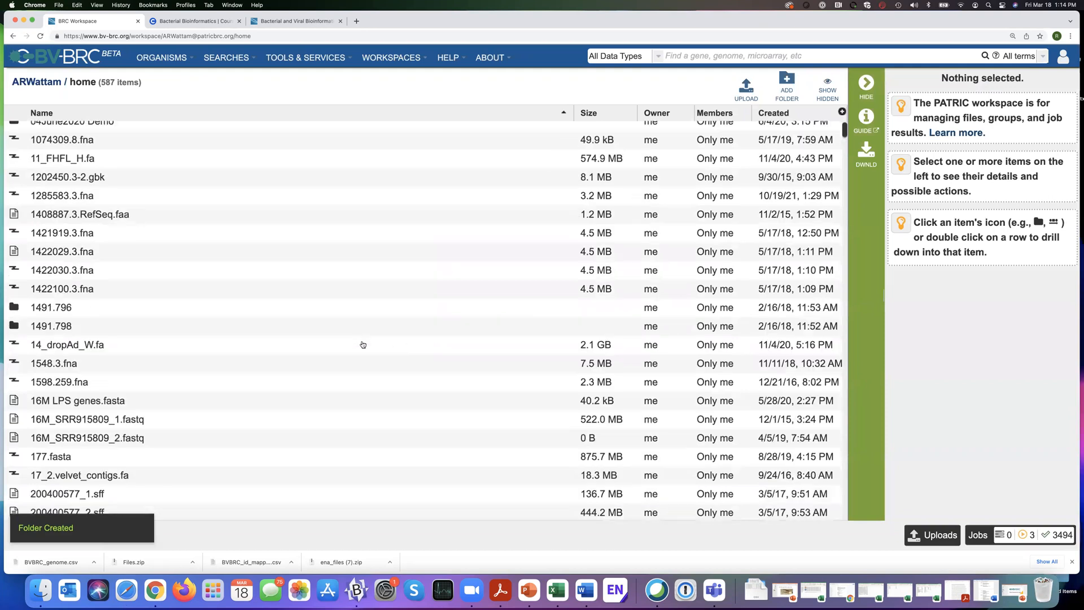
scroll(362, 345, up, 5)
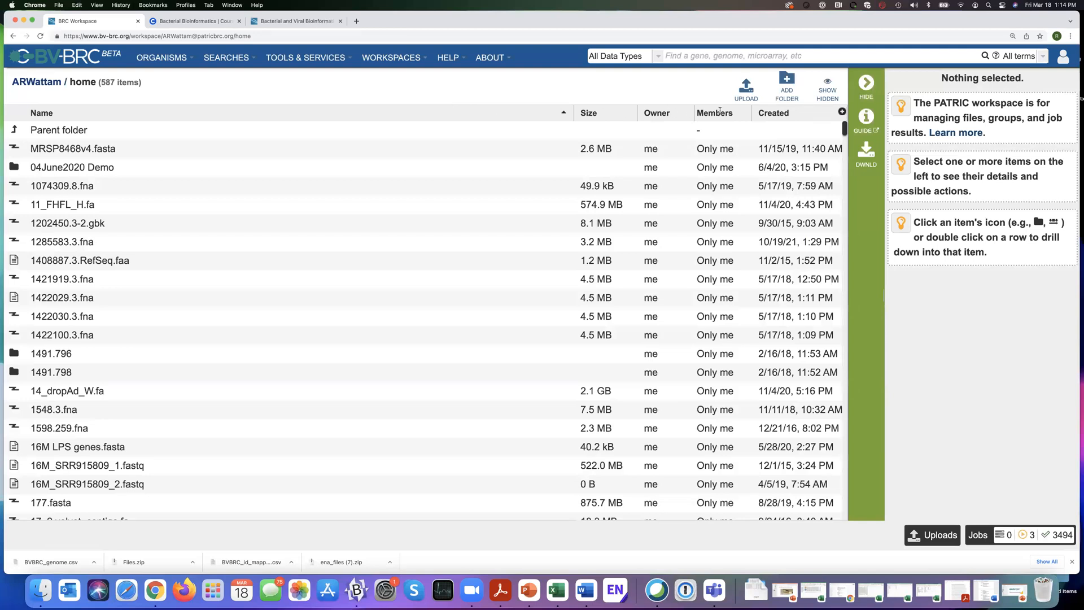
click(781, 115)
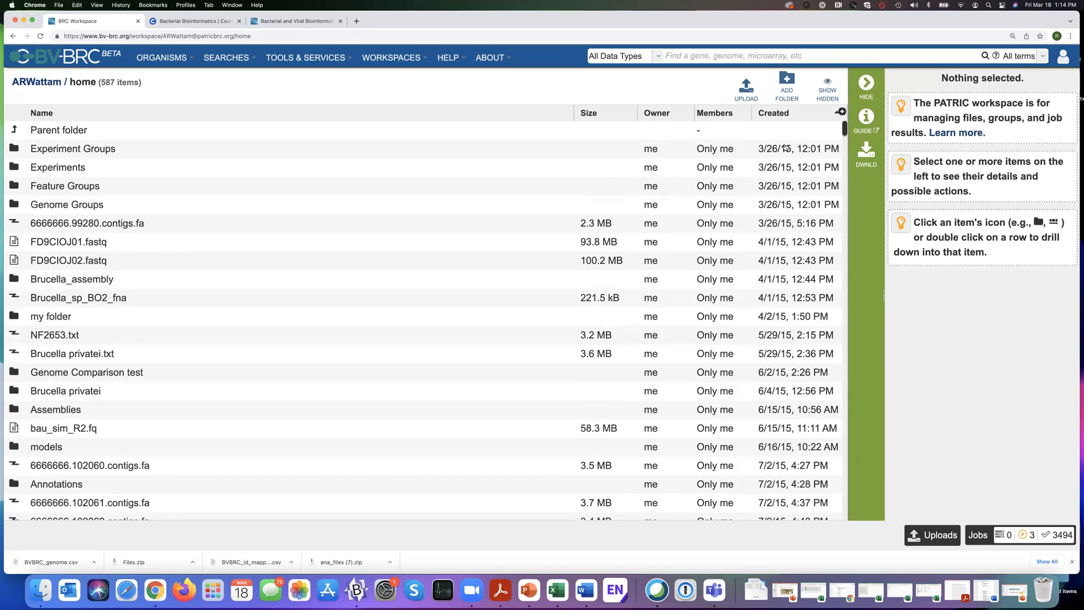
click(773, 115)
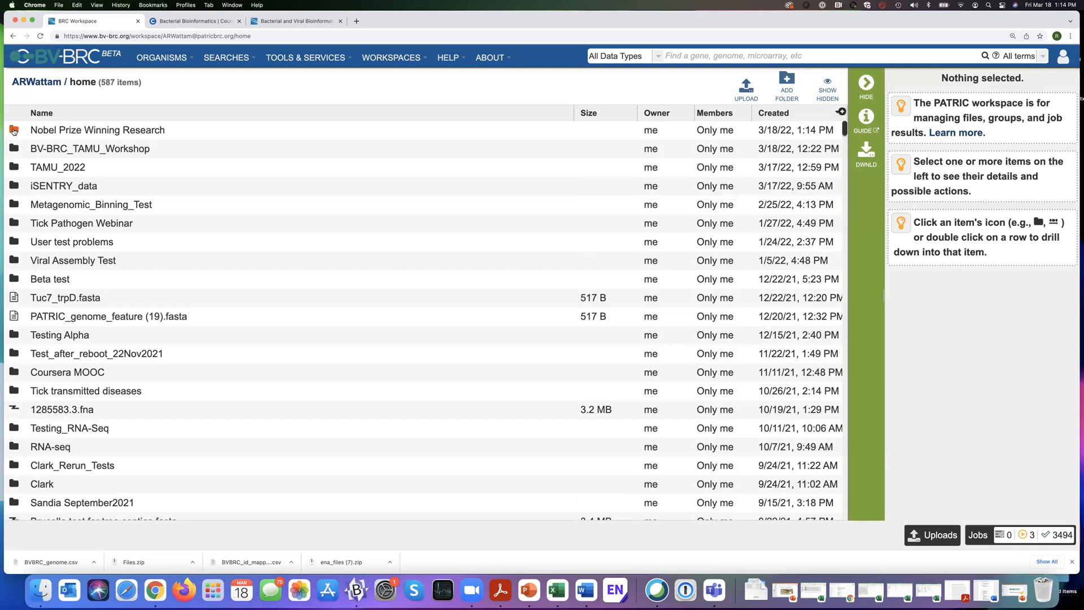
click(14, 131)
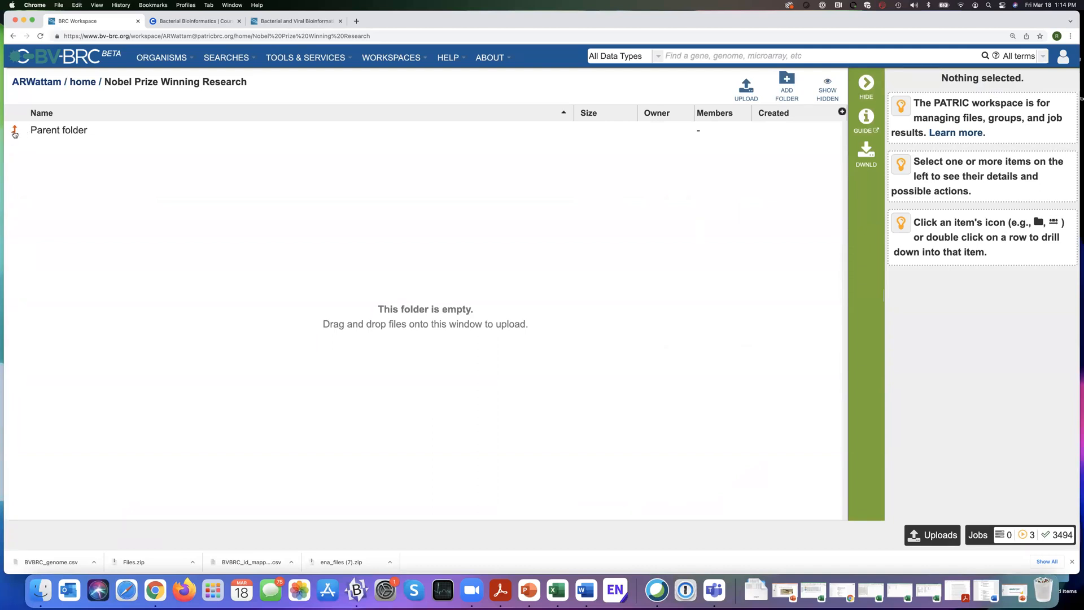
Return to the parent home folder and try sorting its contents by creation date and by name.
click(15, 131)
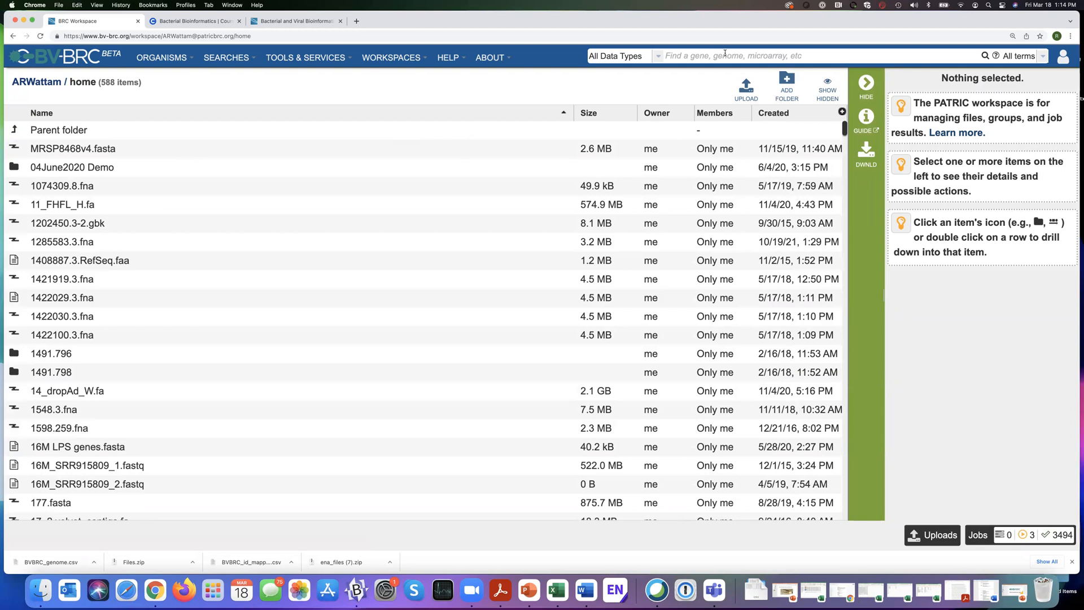
click(782, 113)
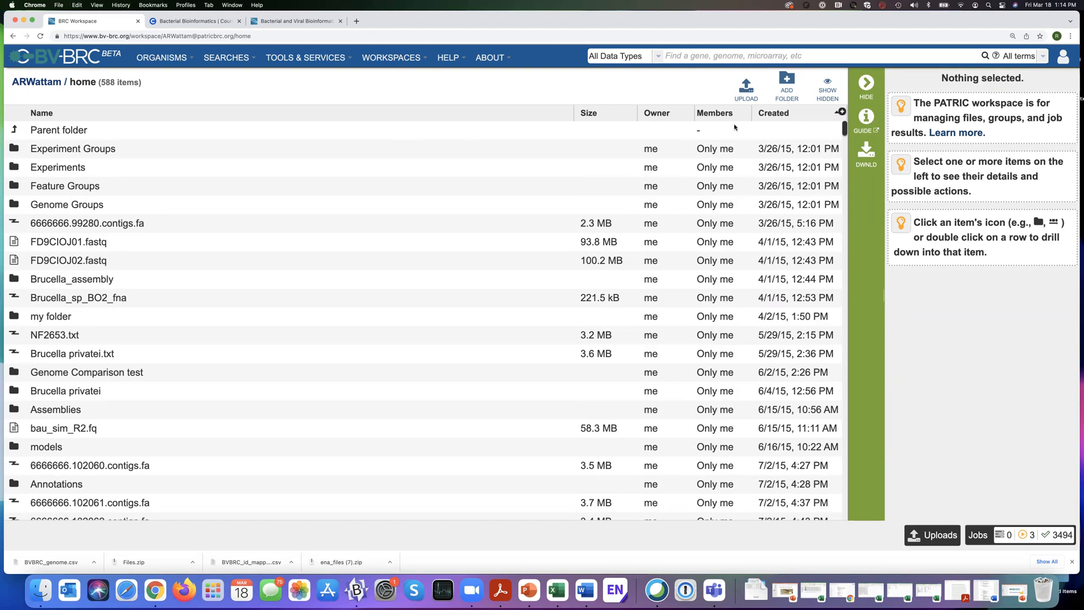
click(779, 115)
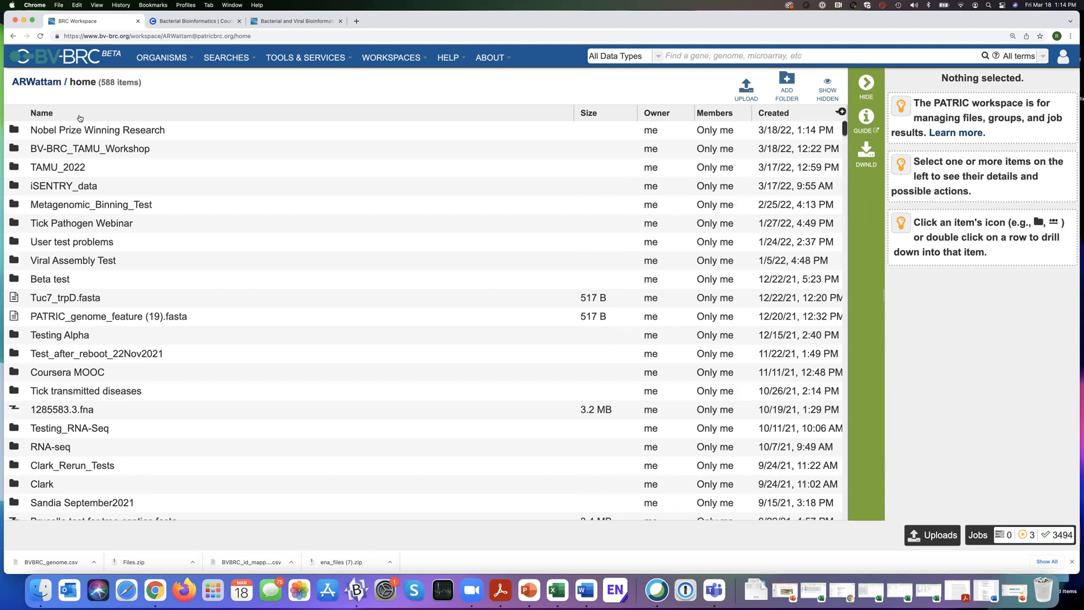
click(81, 116)
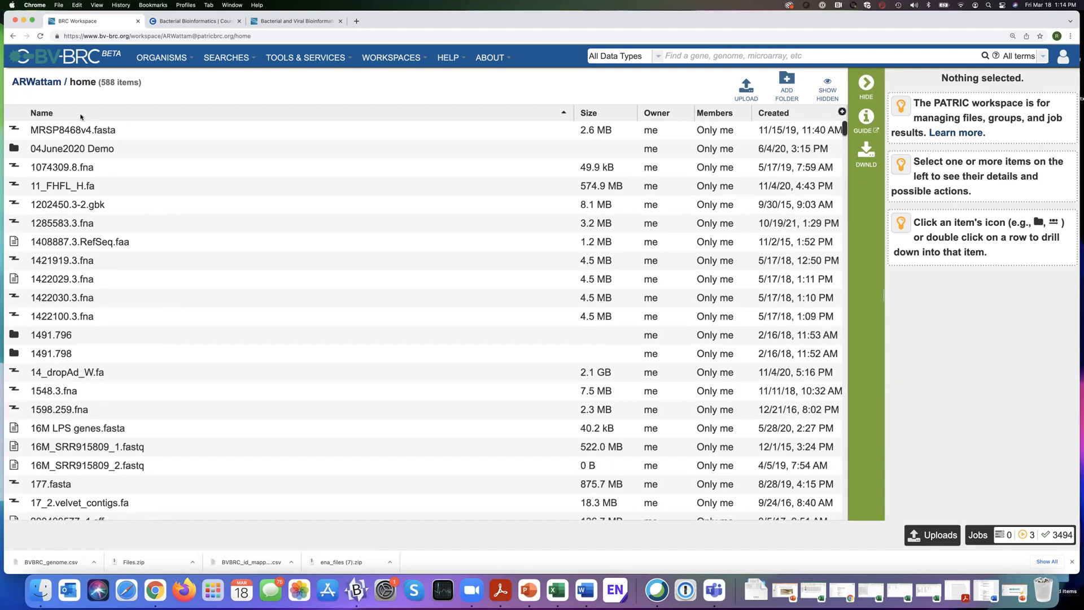
click(785, 115)
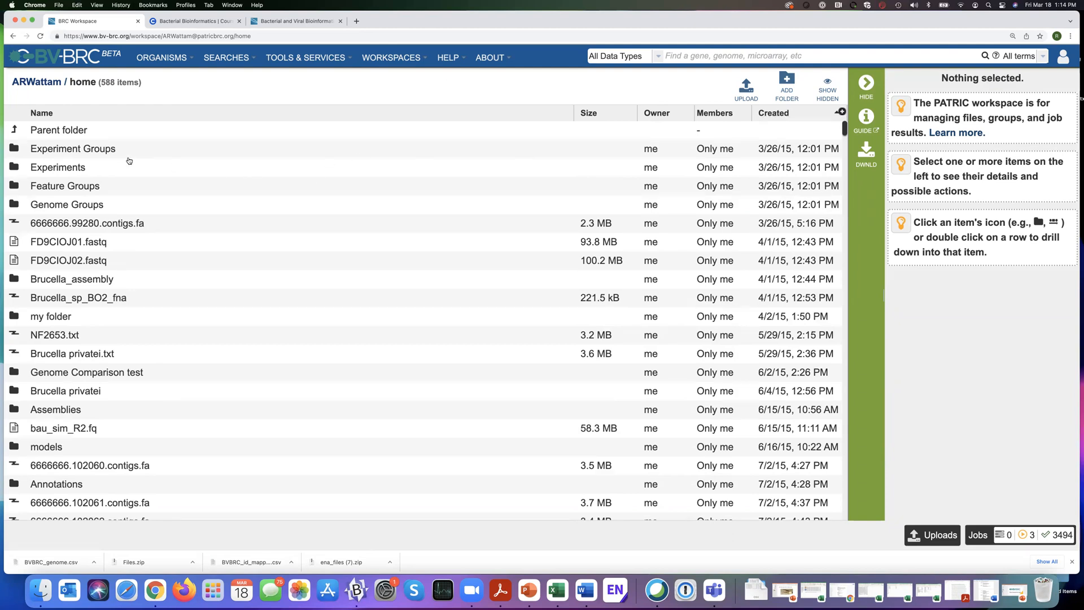
Sort the home folder by name, locate the "Nobel Prize Winning Research" folder in the list and open it.
click(94, 114)
scroll(175, 230, down, 15)
scroll(174, 230, down, 20)
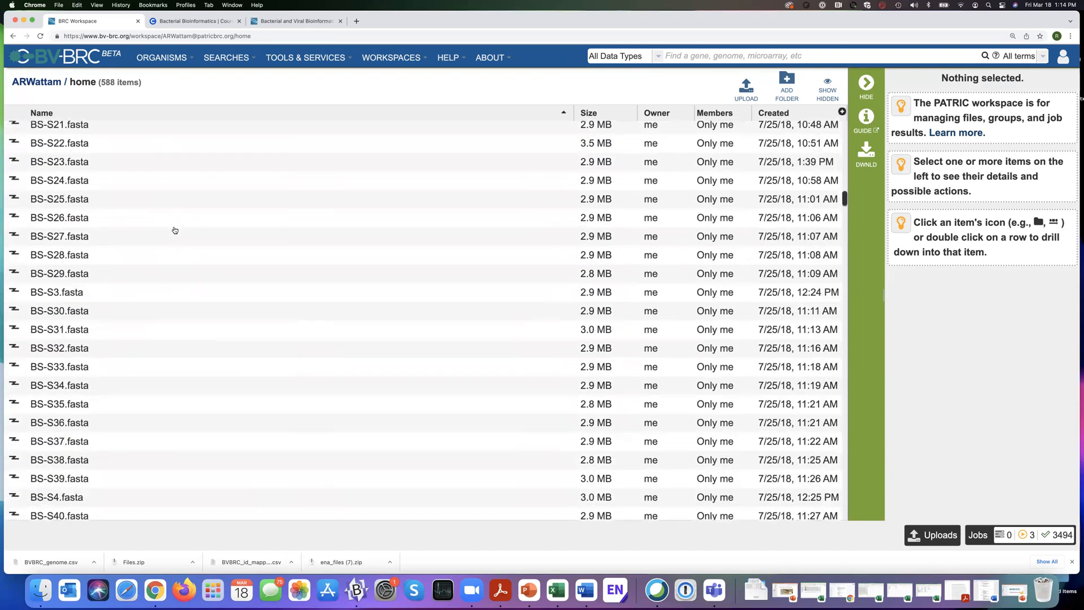
scroll(175, 230, down, 20)
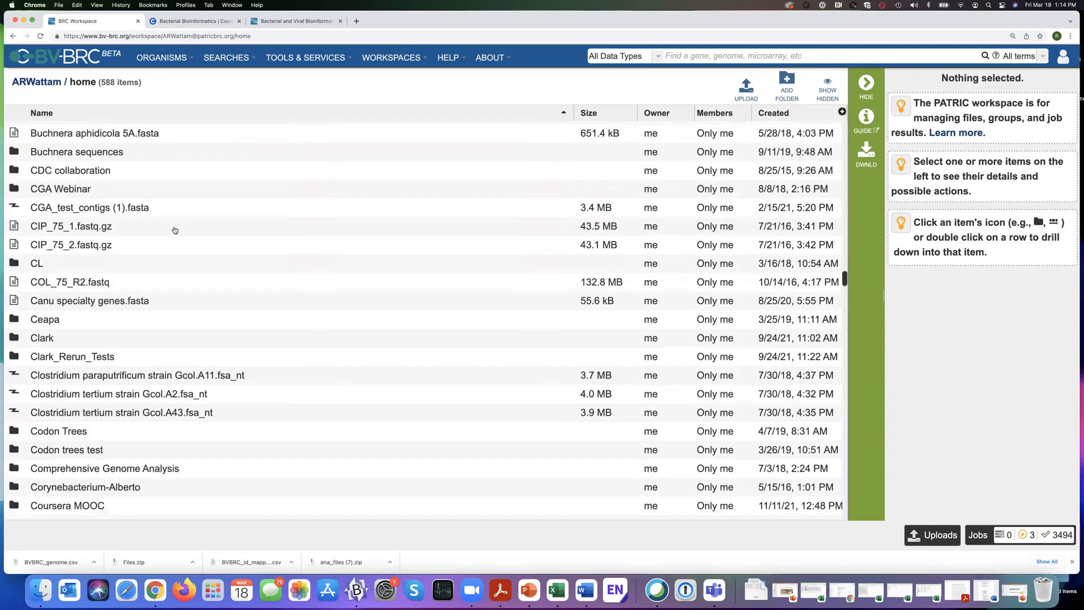
scroll(175, 230, down, 15)
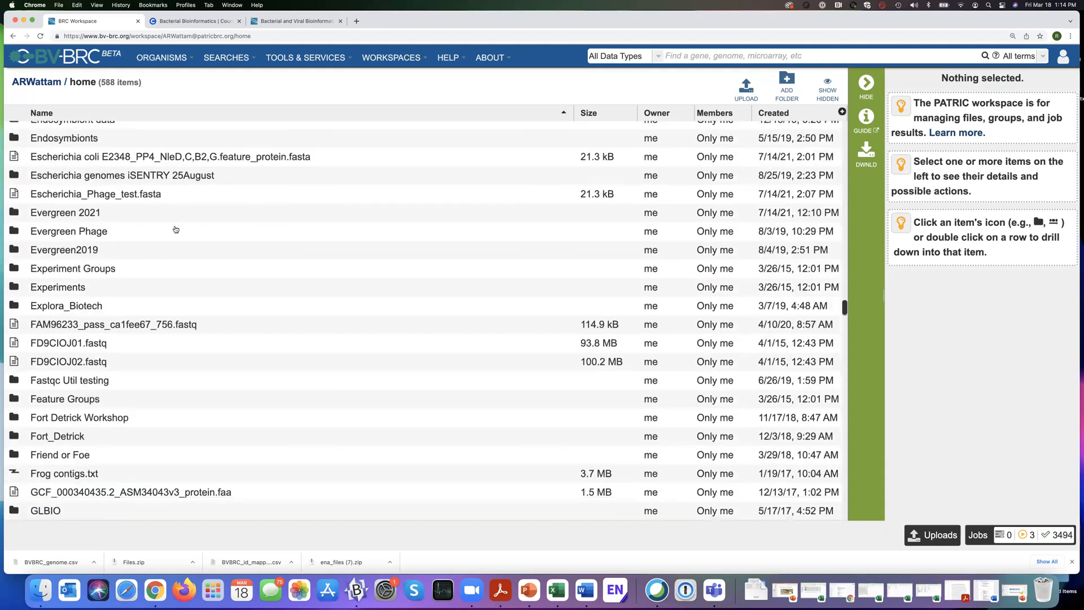
scroll(176, 230, down, 15)
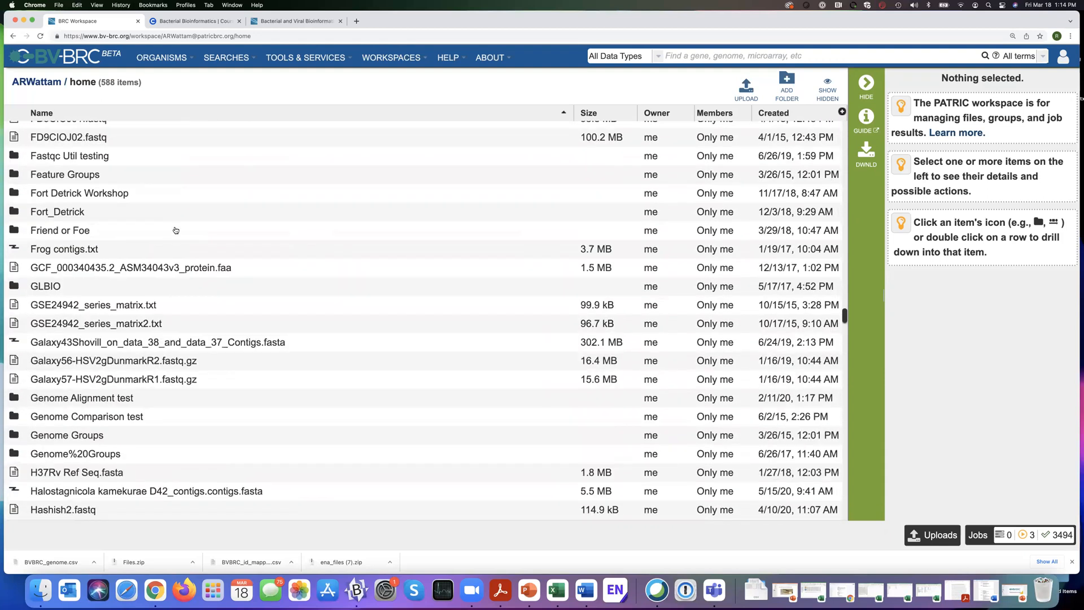
scroll(176, 230, down, 15)
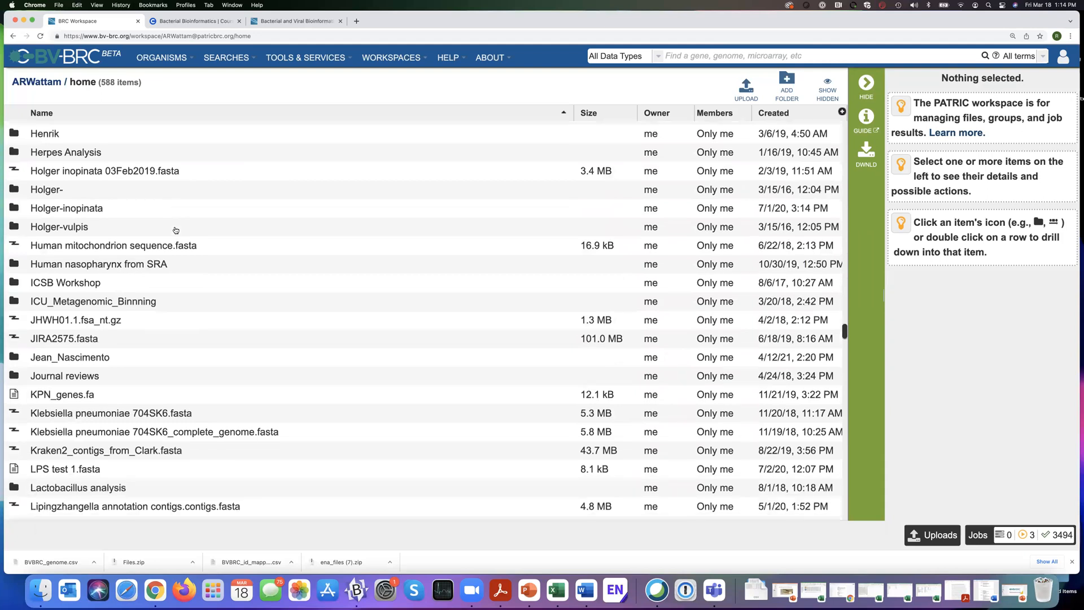
scroll(176, 230, down, 15)
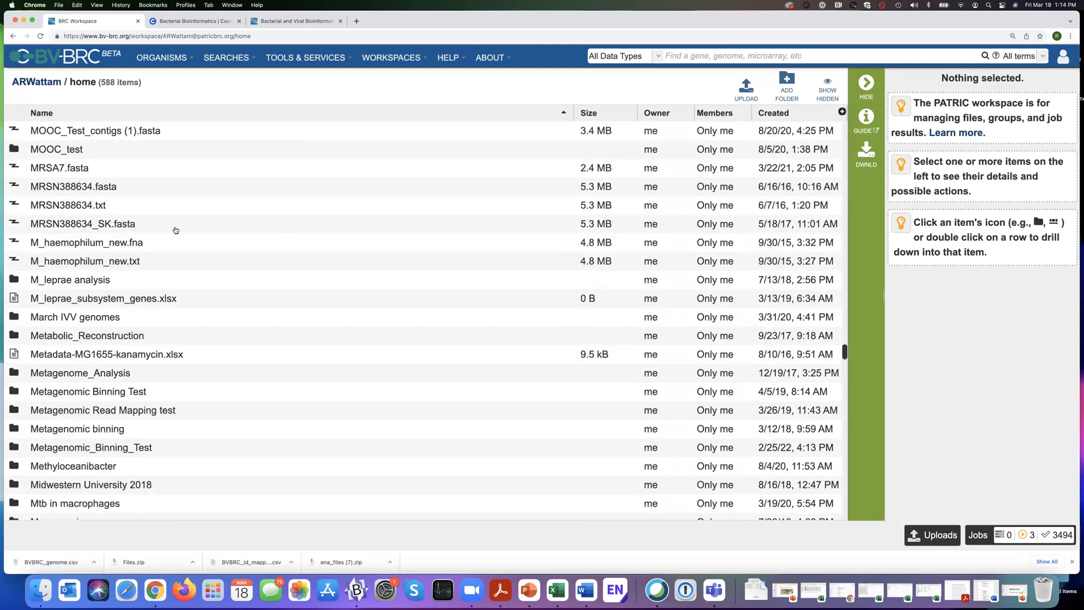
scroll(176, 230, down, 5)
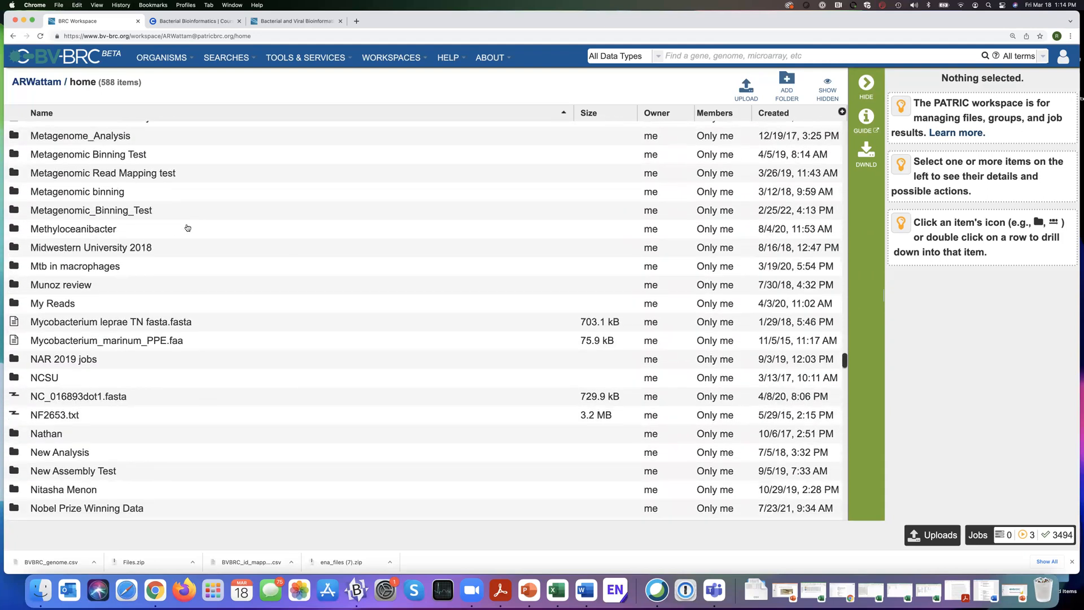
scroll(230, 232, down, 5)
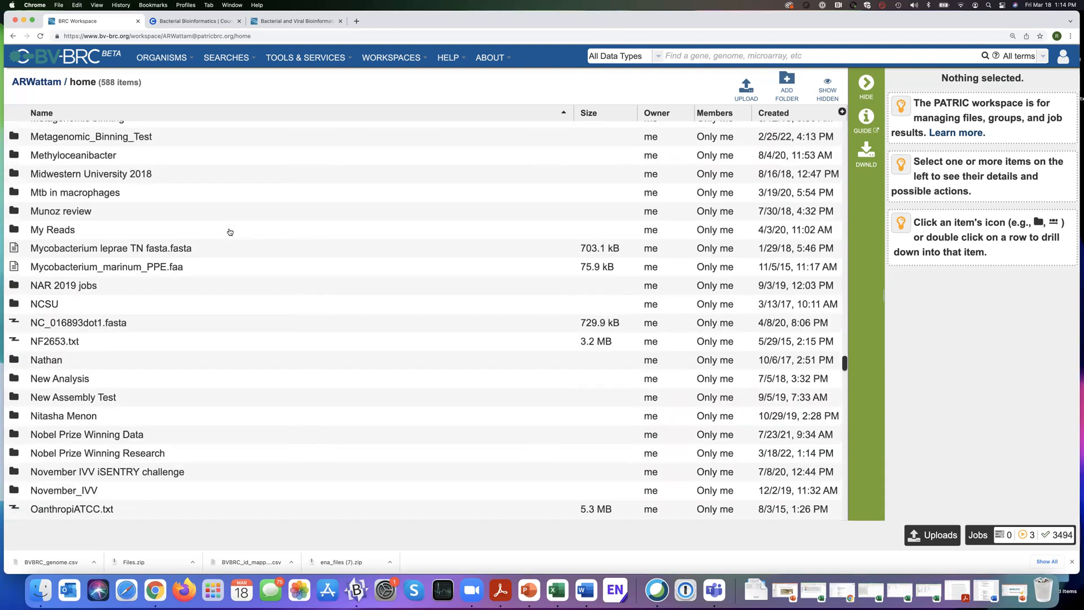
scroll(230, 232, down, 1)
scroll(44, 368, down, 1)
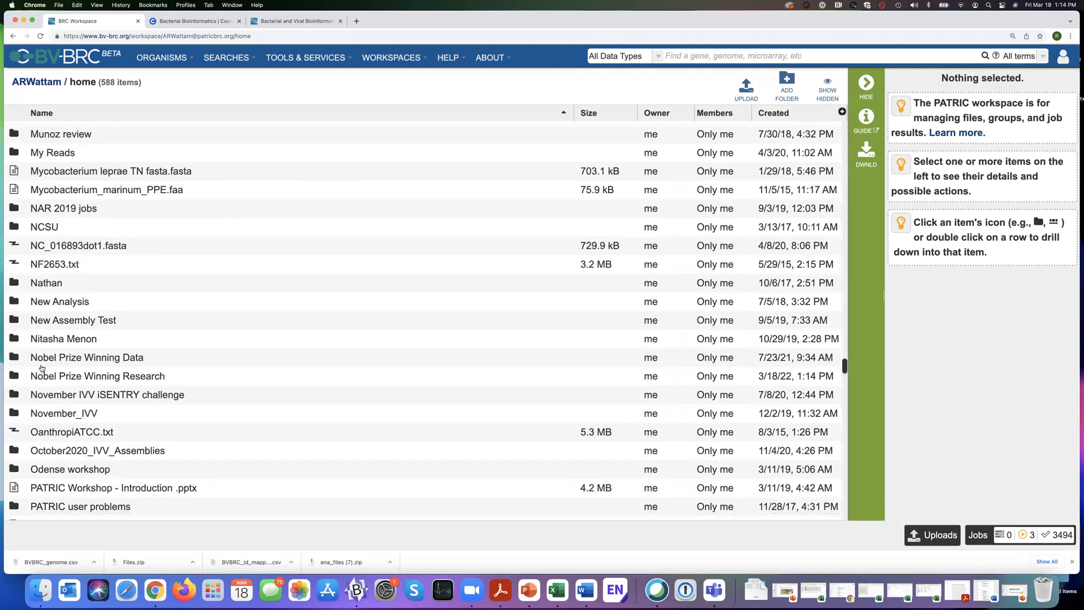
scroll(12, 370, down, 1)
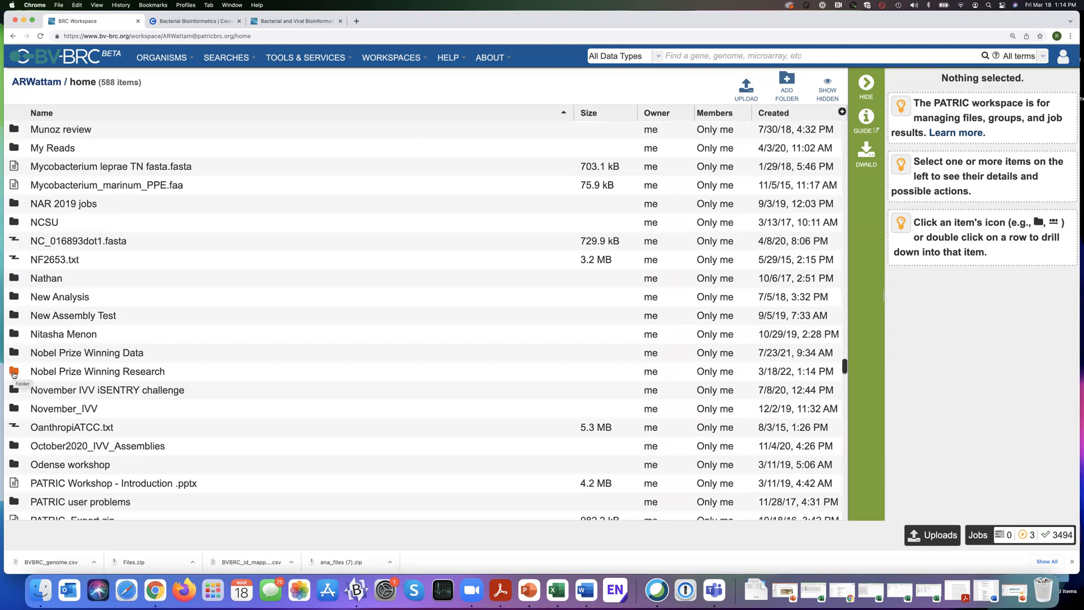
click(14, 374)
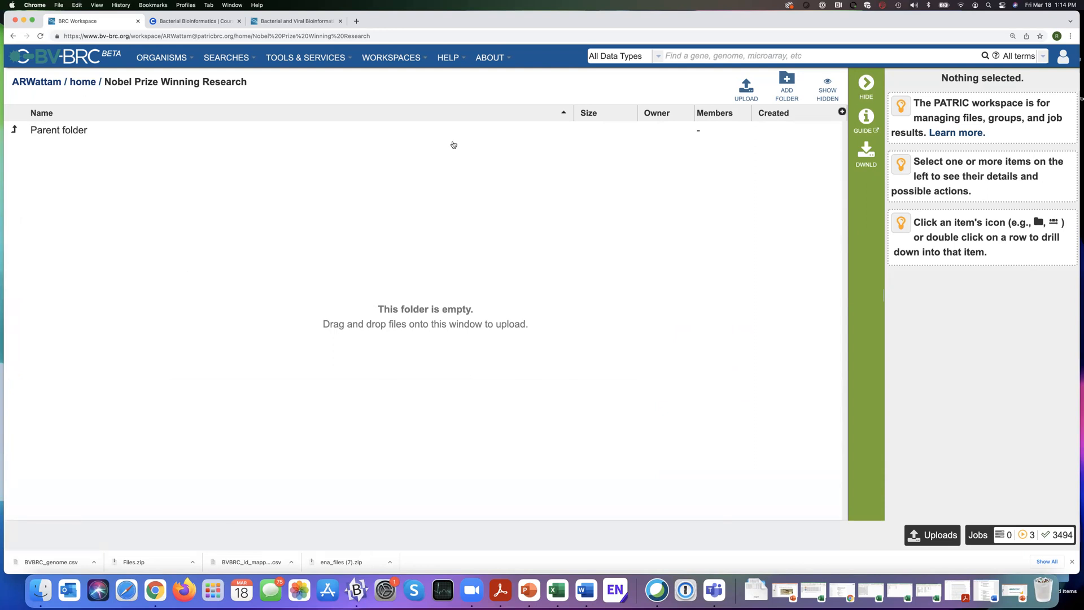
Choose SRR12717033_1.fastq.gz and SRR12717033_2.fastq.gz from Downloads for upload to the current folder, keeping the upload type Unspecified.
click(747, 88)
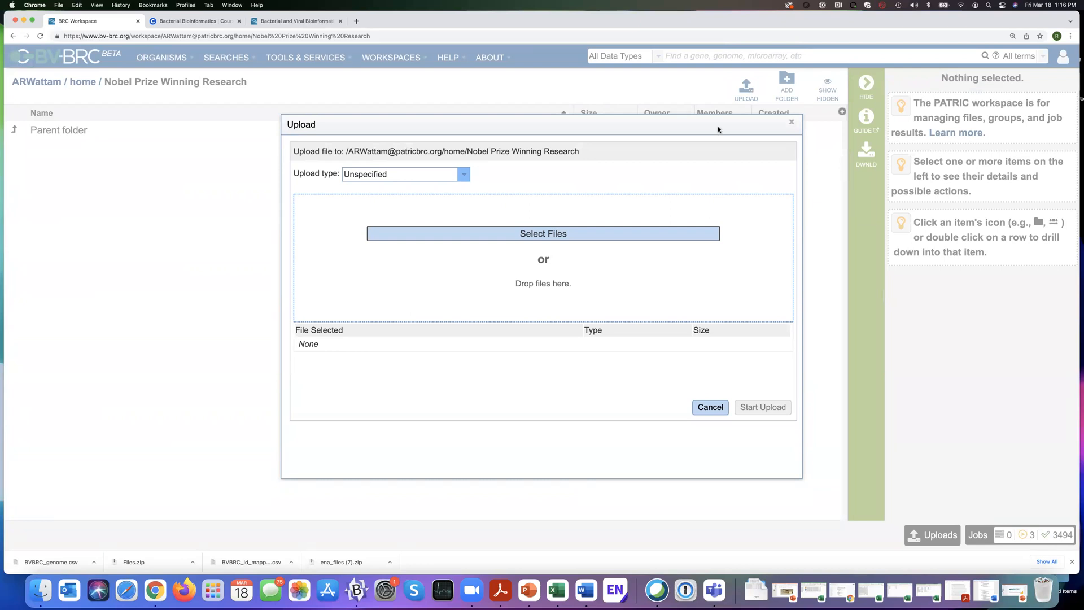
click(464, 177)
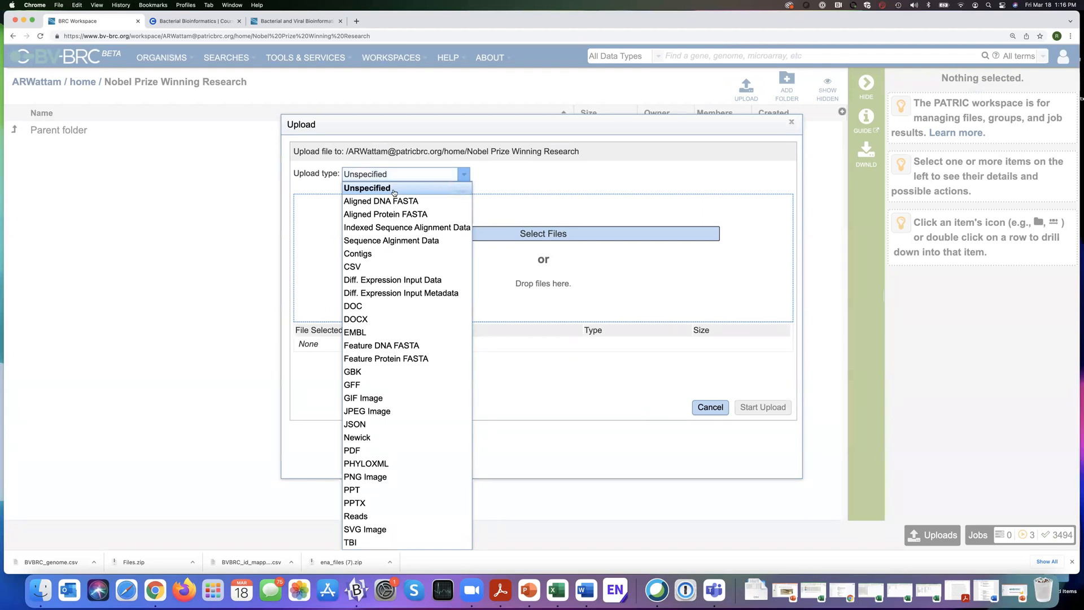
click(545, 174)
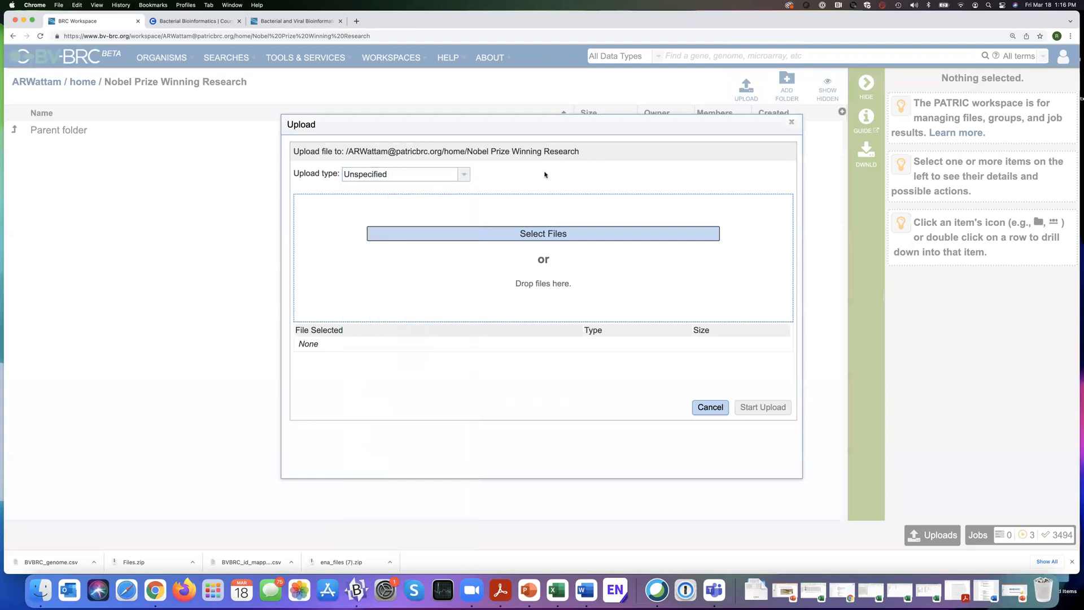
click(547, 235)
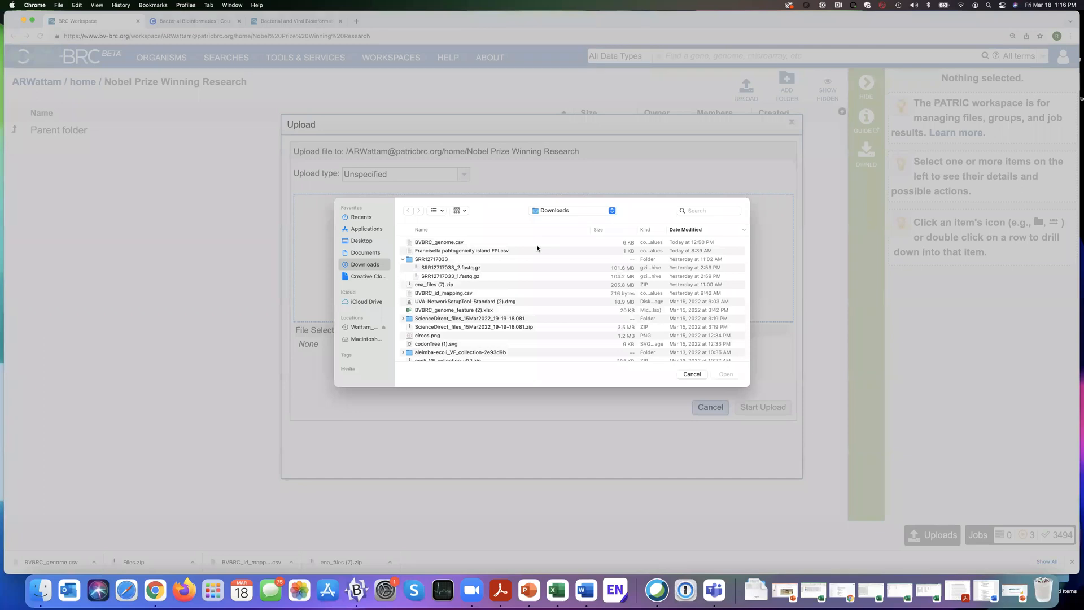
scroll(475, 271, down, 1)
click(477, 261)
scroll(477, 262, up, 1)
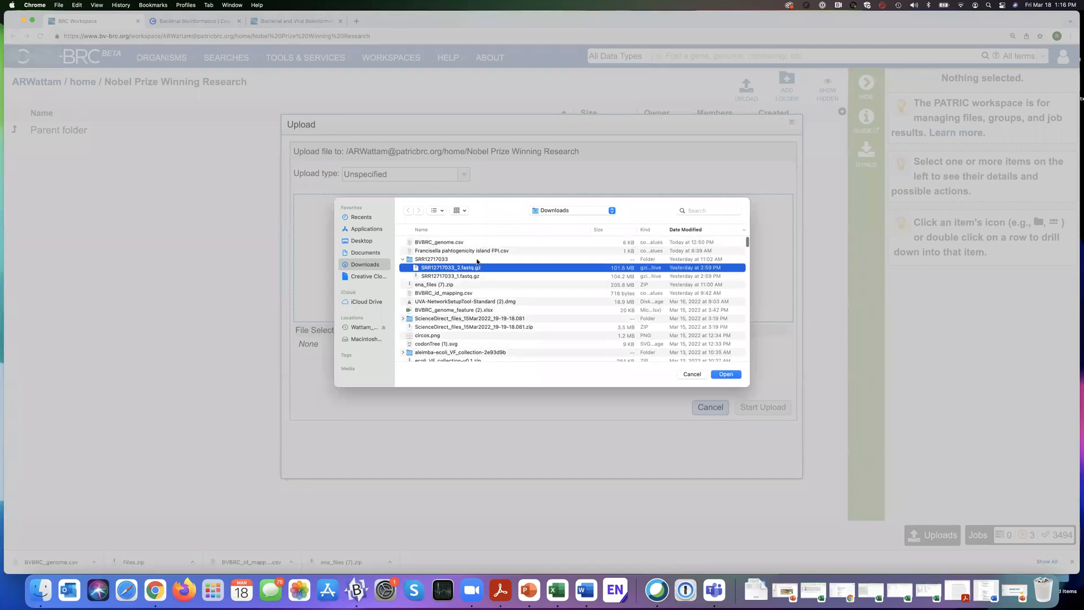
key(shift+Down)
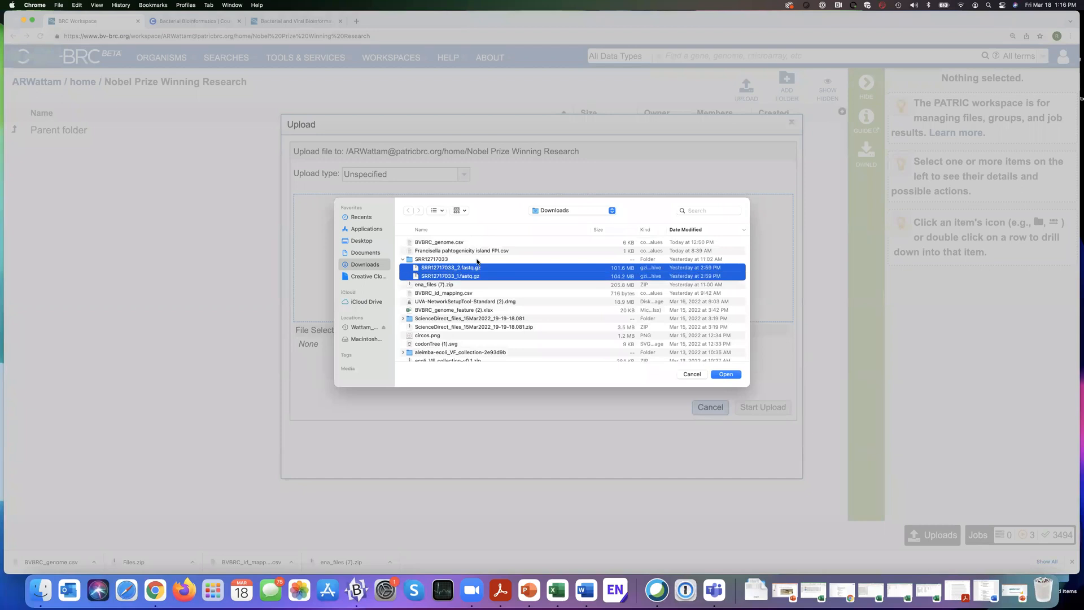
click(727, 375)
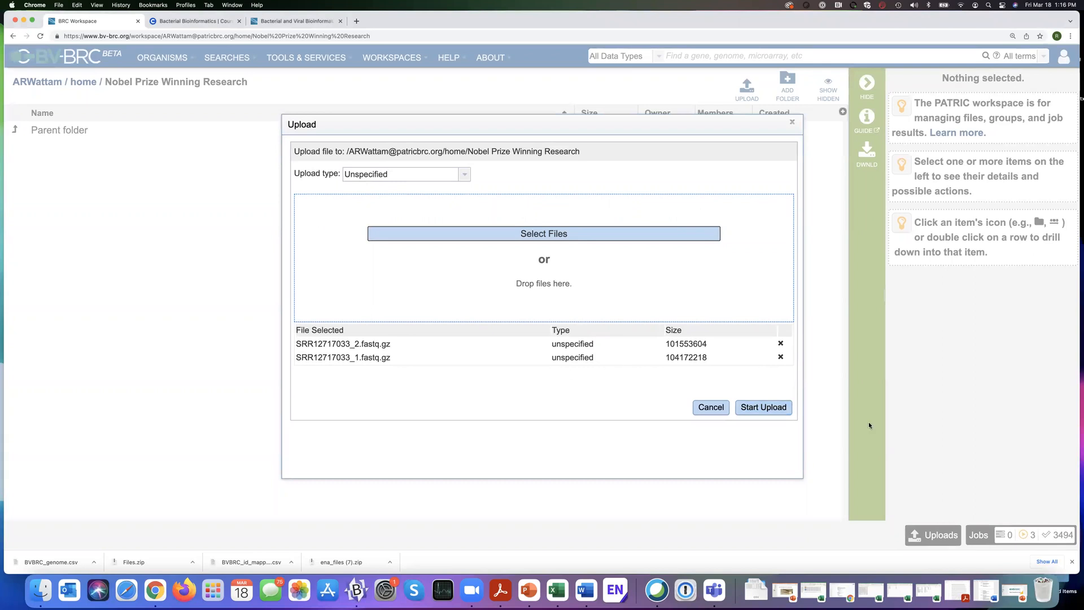
Start uploading the two fastq.gz files, wait for the transfers to finish and reload the folder listing.
click(761, 408)
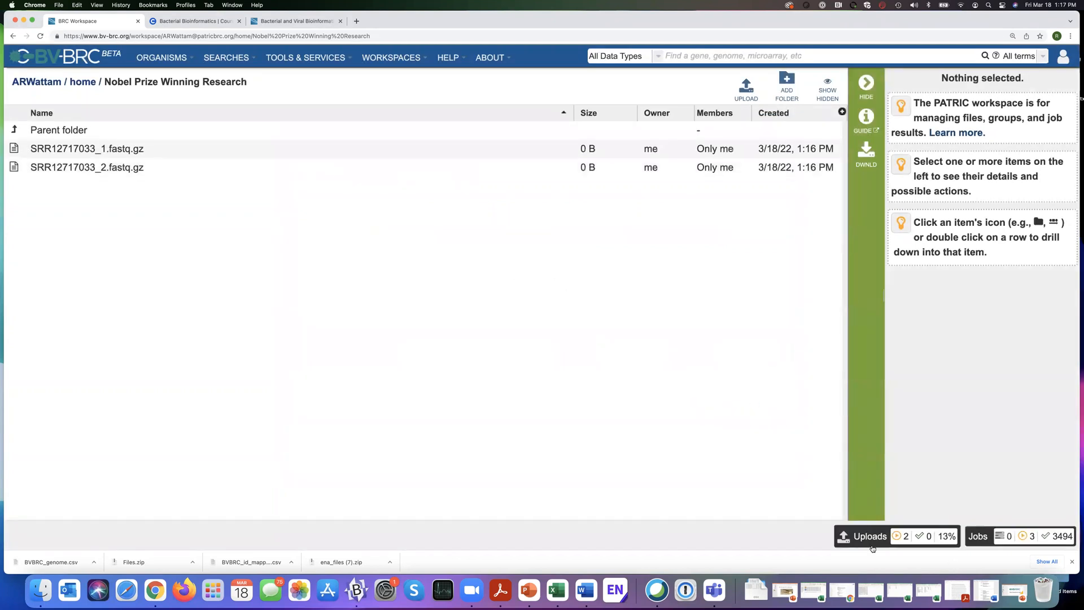
mouse_move(865, 537)
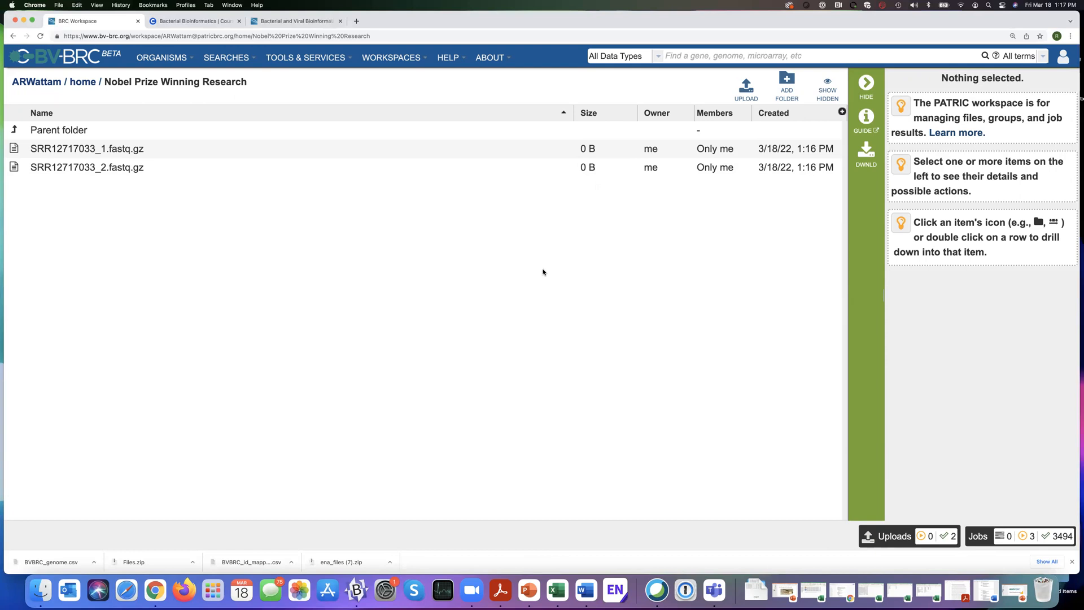
key(super+r)
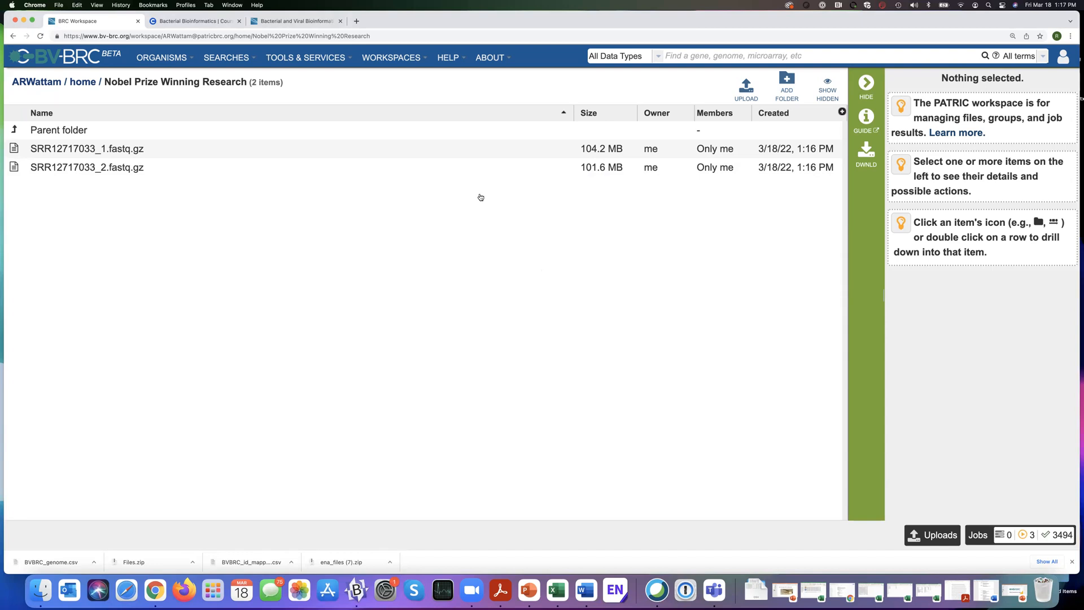
Change the object type of SRR12717033_1.fastq.gz to reads and save it.
click(366, 148)
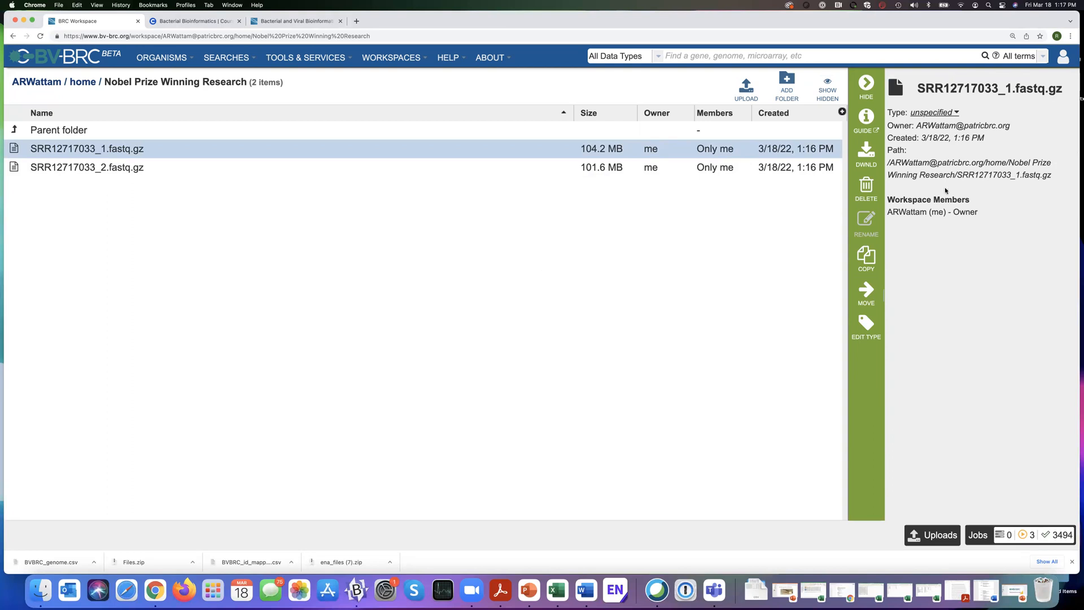
click(955, 113)
click(957, 113)
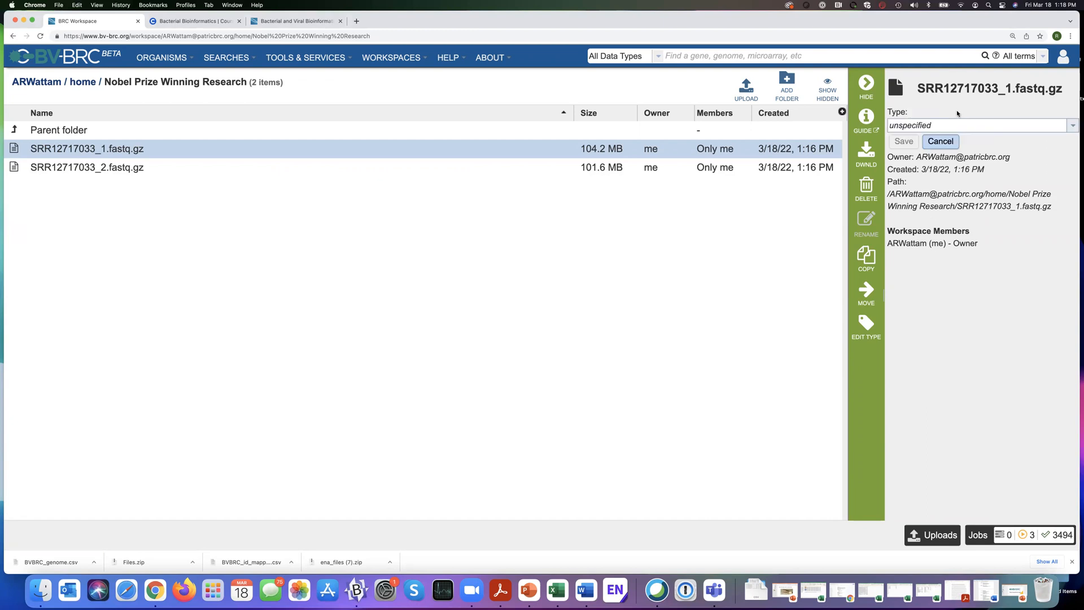
click(1071, 127)
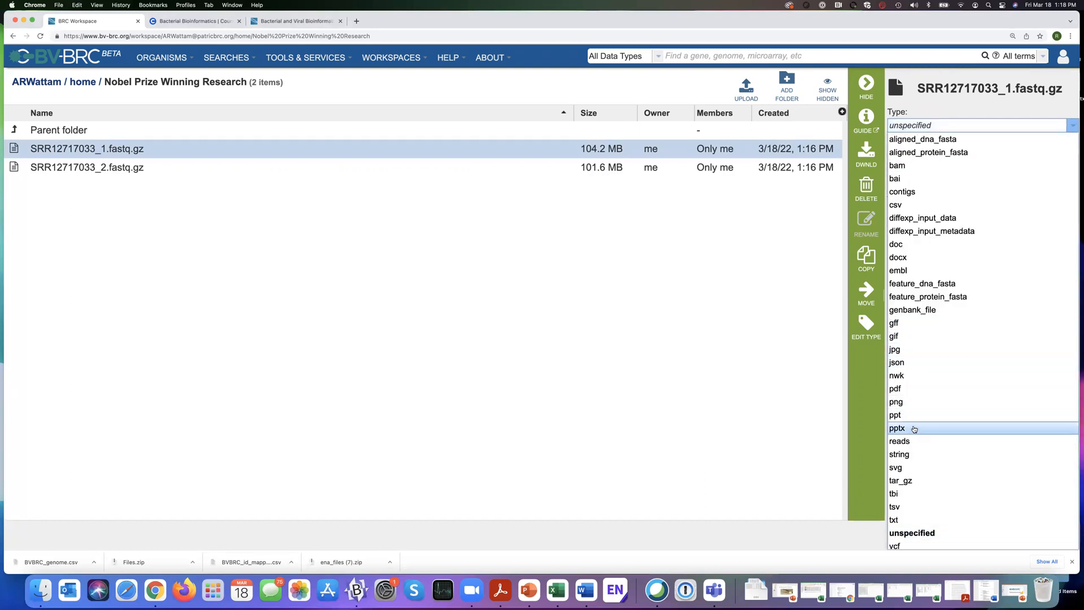
click(903, 441)
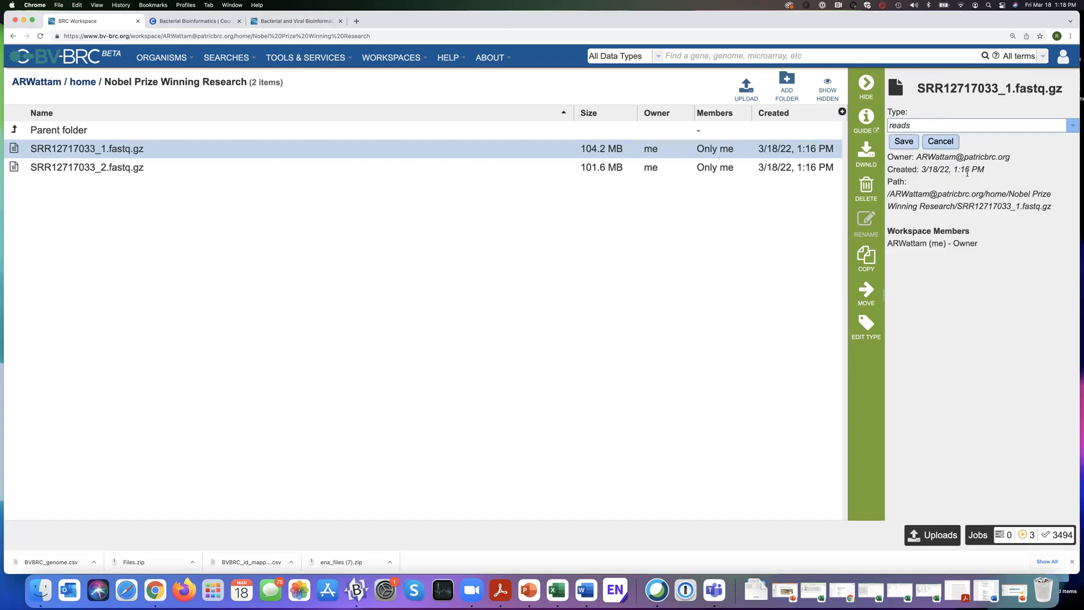
click(902, 141)
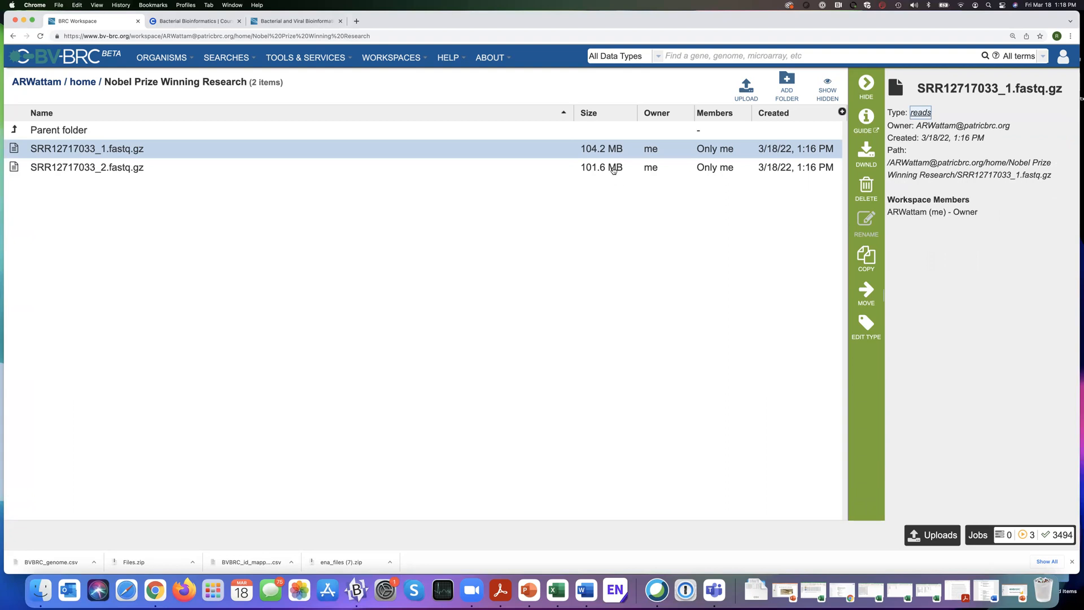
Change the object type of SRR12717033_2.fastq.gz to reads and save it.
click(590, 170)
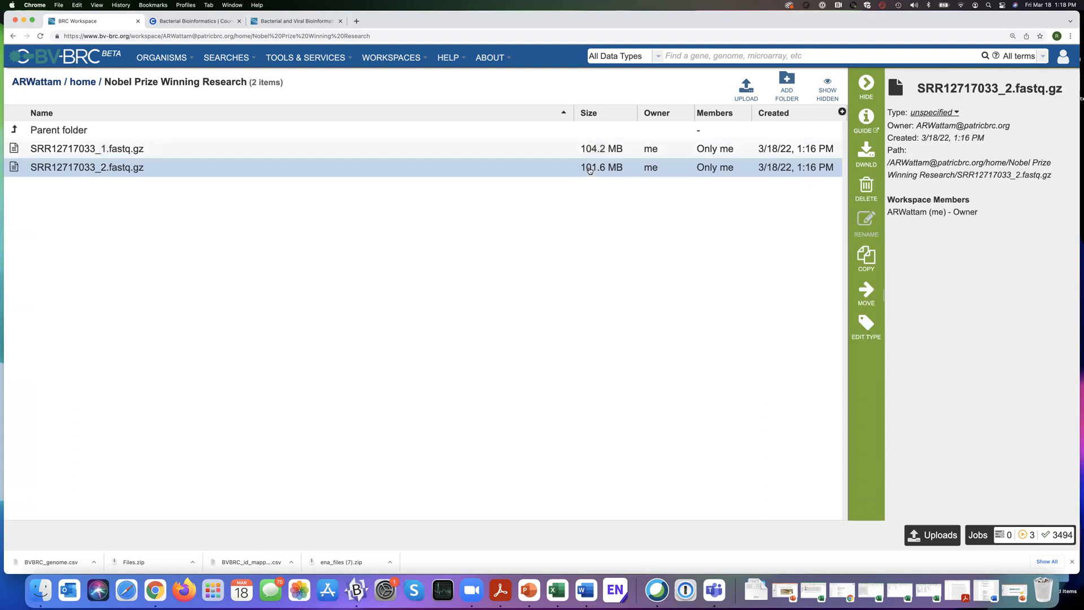
click(959, 114)
click(1067, 128)
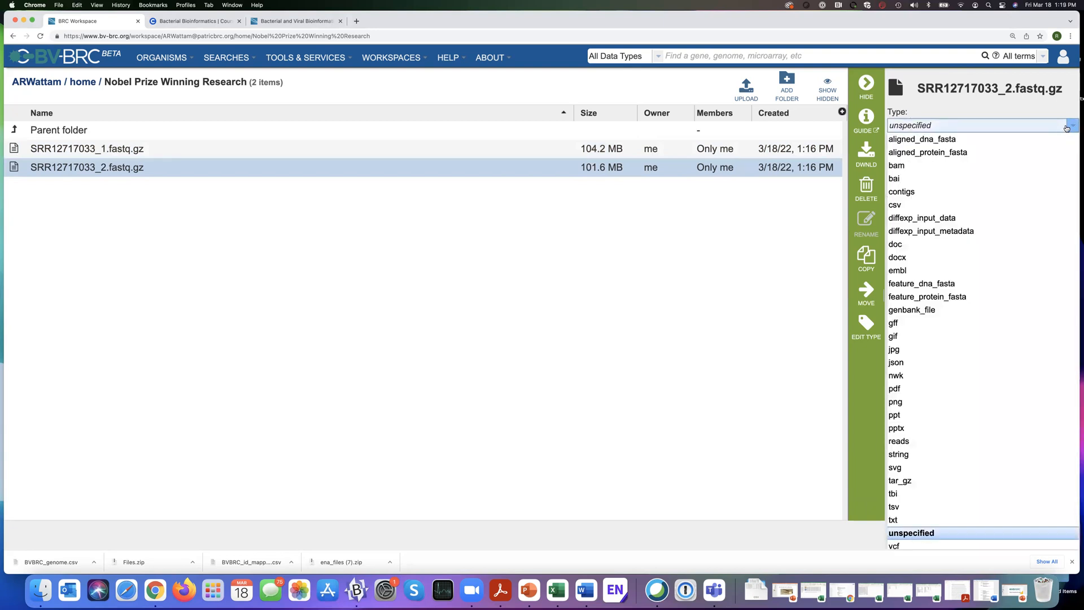
click(907, 442)
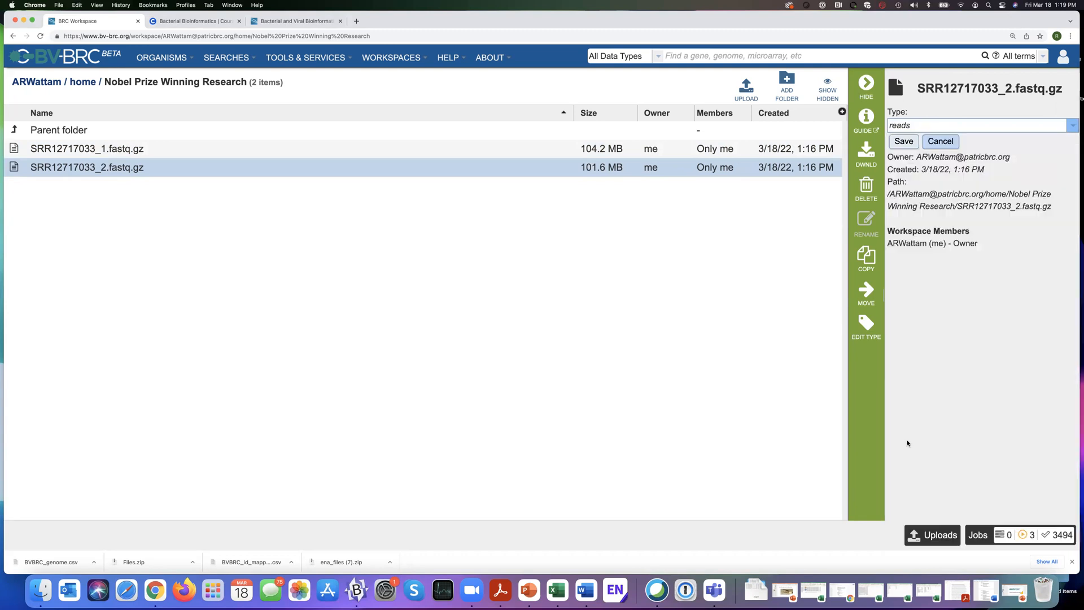
click(904, 142)
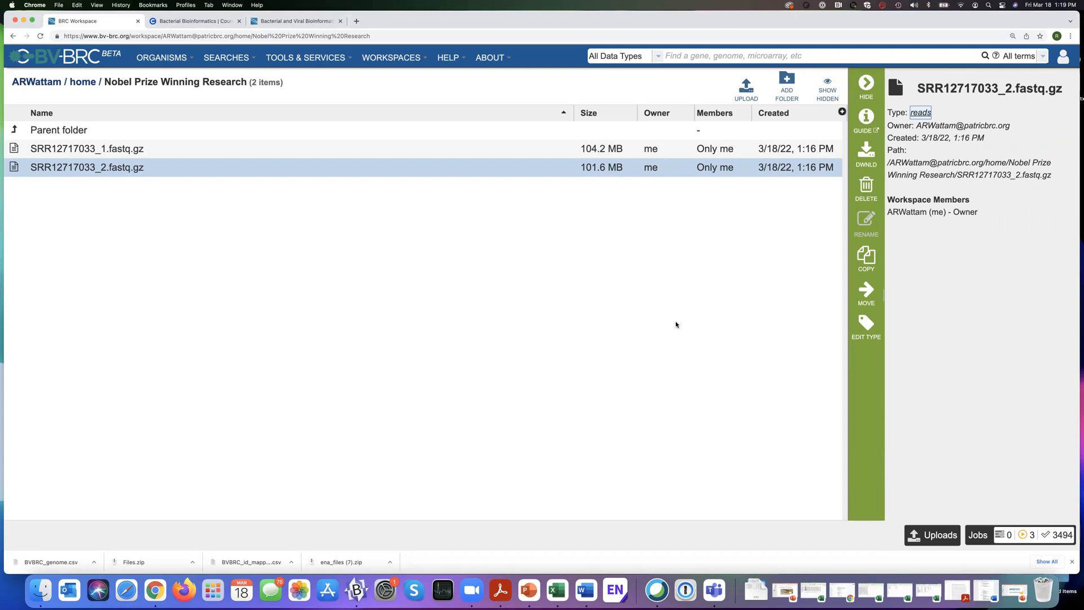
Upload BVBRC_genome.csv from Downloads with the upload type CSV and select the uploaded file to show its details.
click(753, 99)
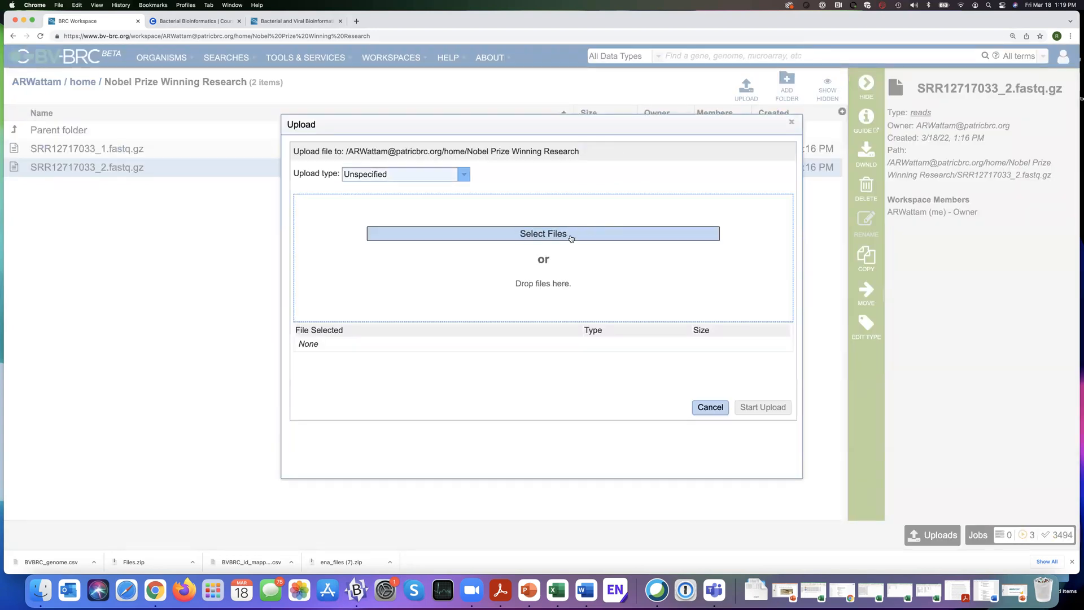
click(464, 176)
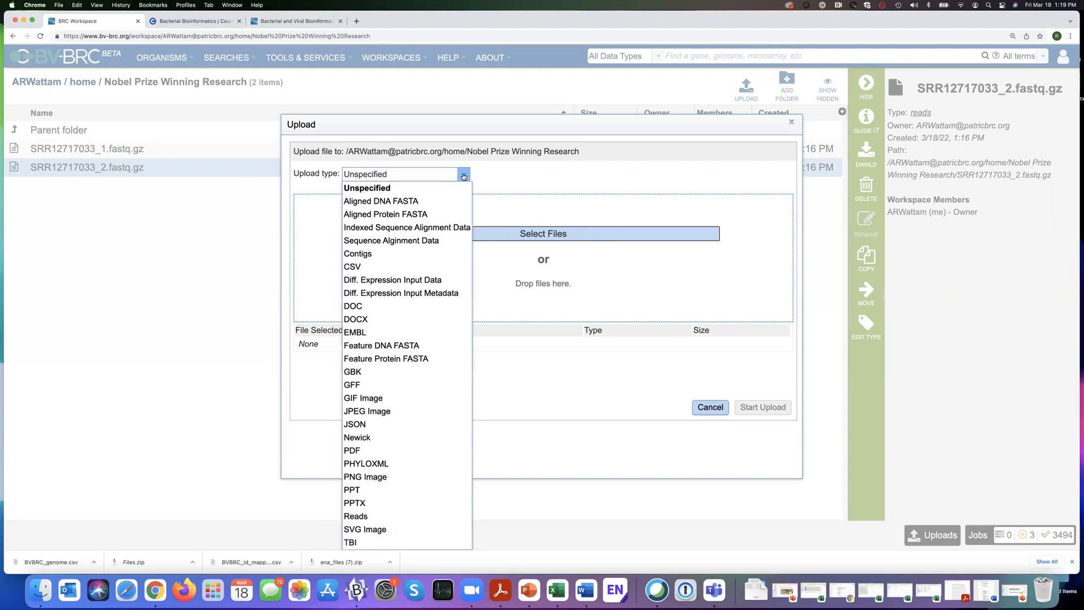
click(352, 268)
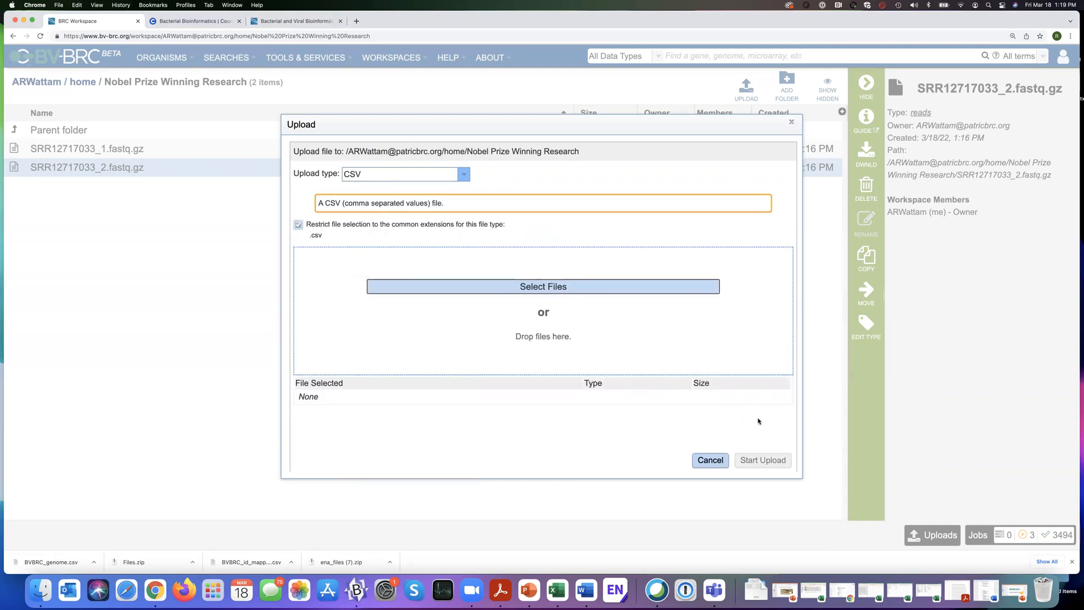
click(631, 290)
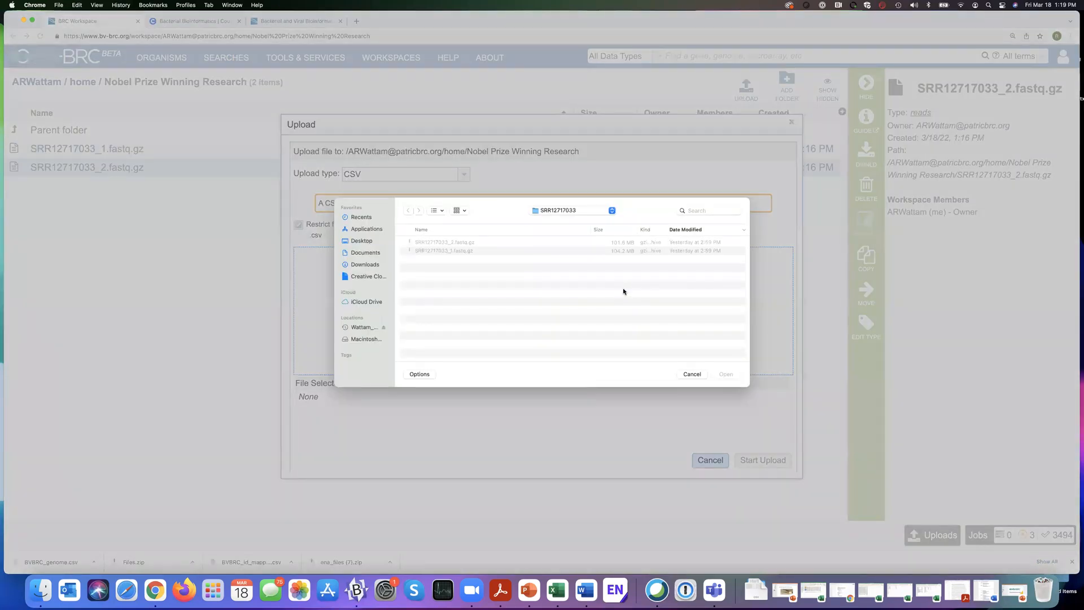
click(363, 265)
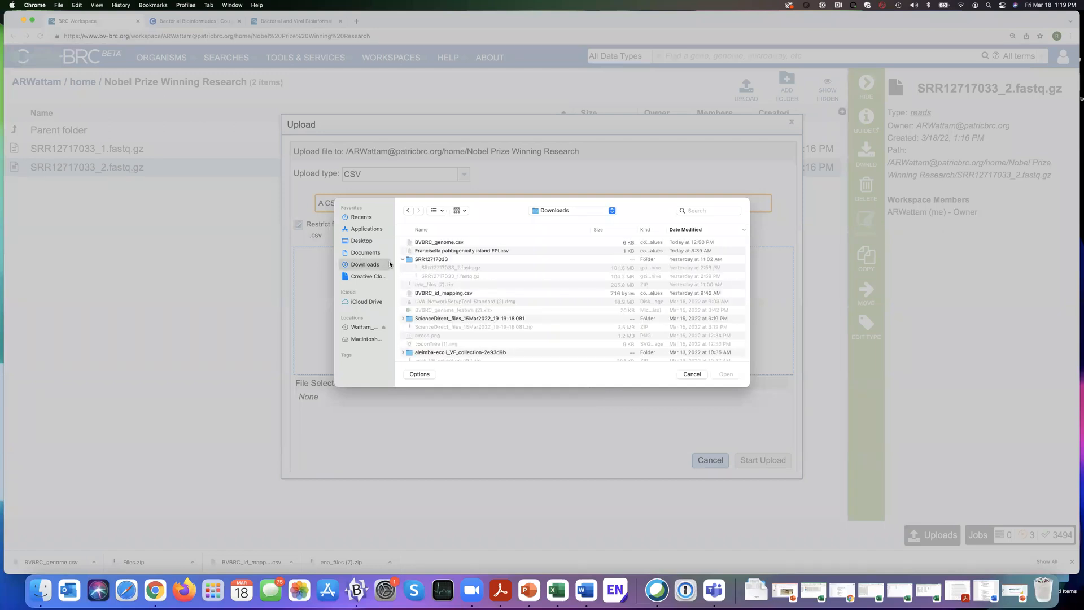
click(442, 242)
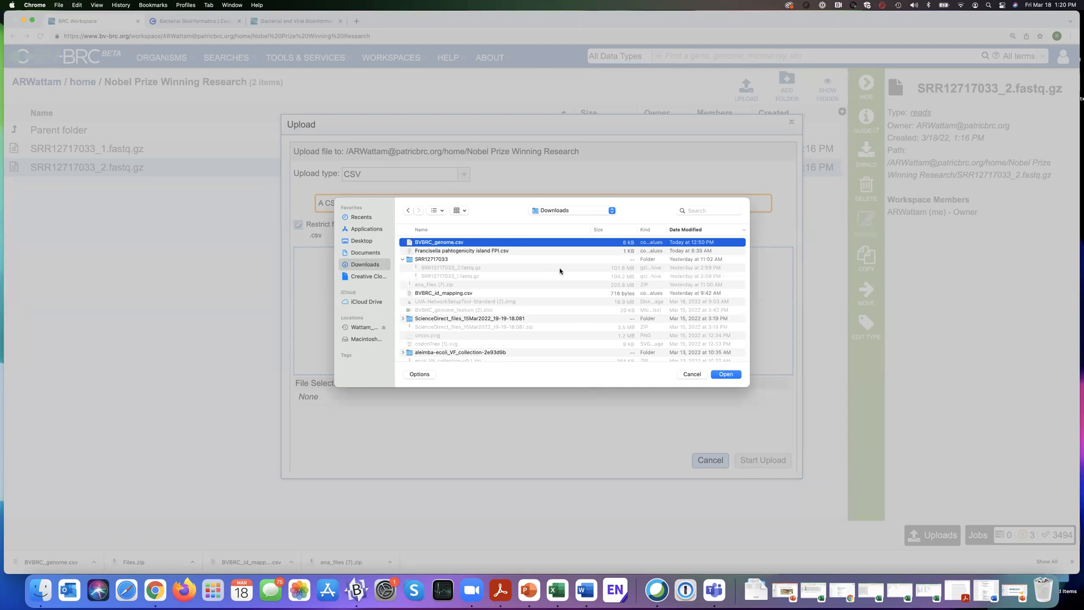
click(727, 375)
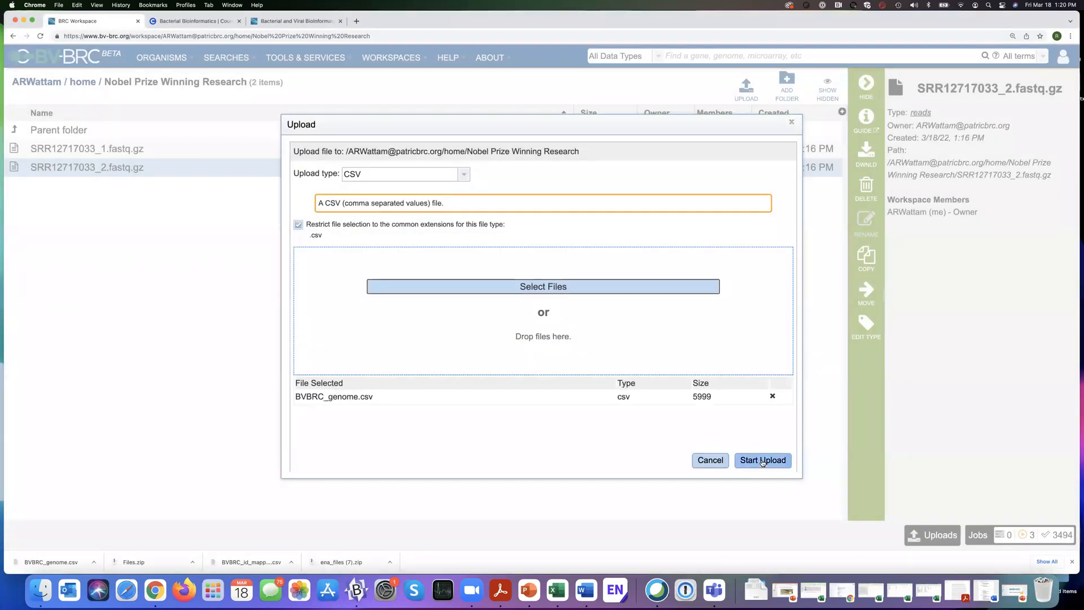
click(751, 460)
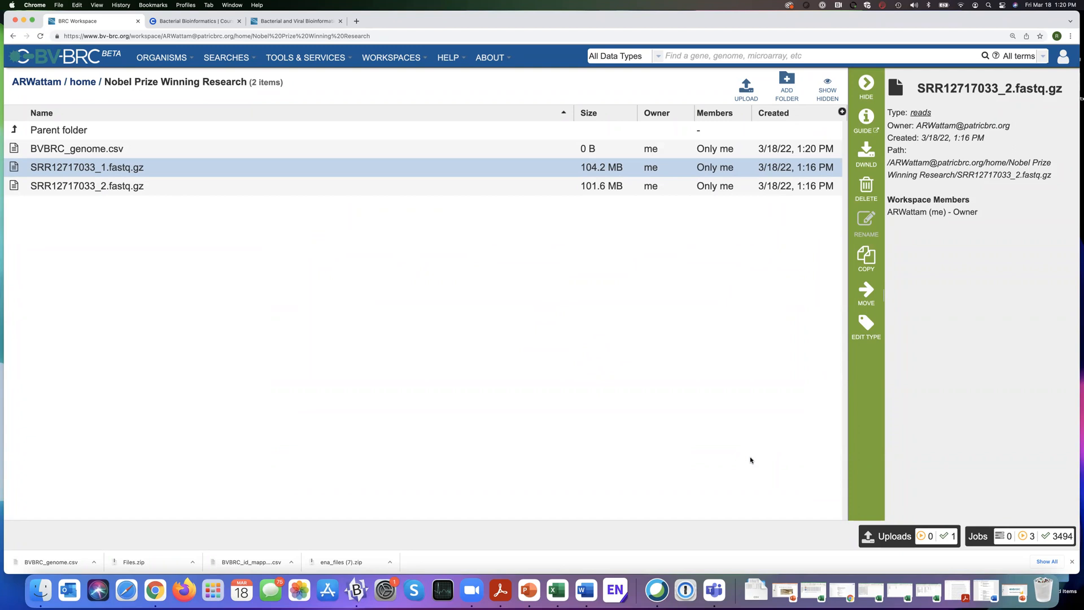
click(397, 153)
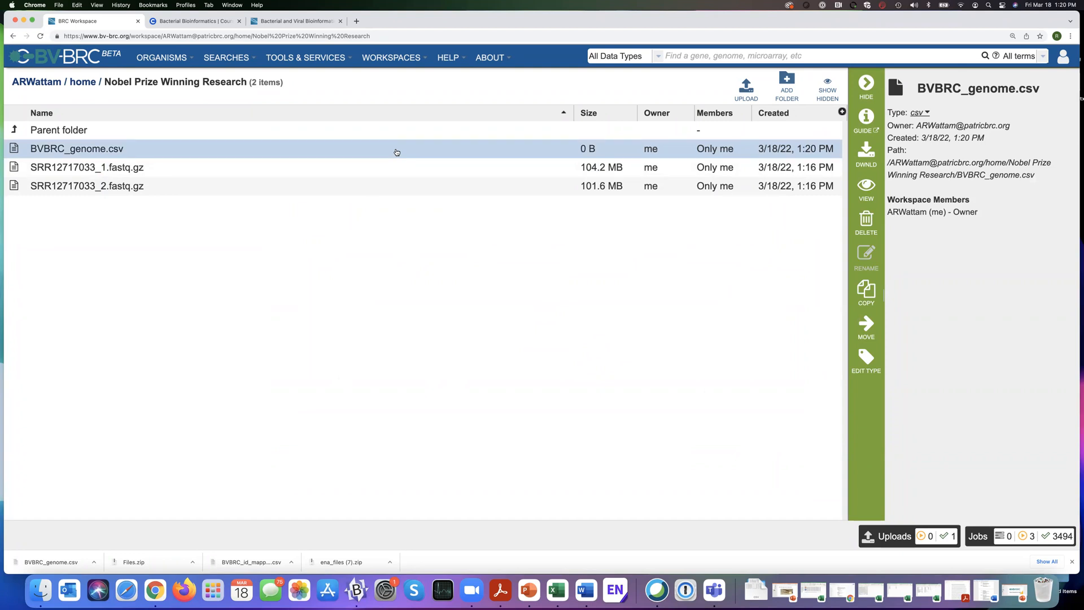
Create a subfolder named "BV-BRC CSV files" in the Nobel Prize Winning Research folder.
click(787, 82)
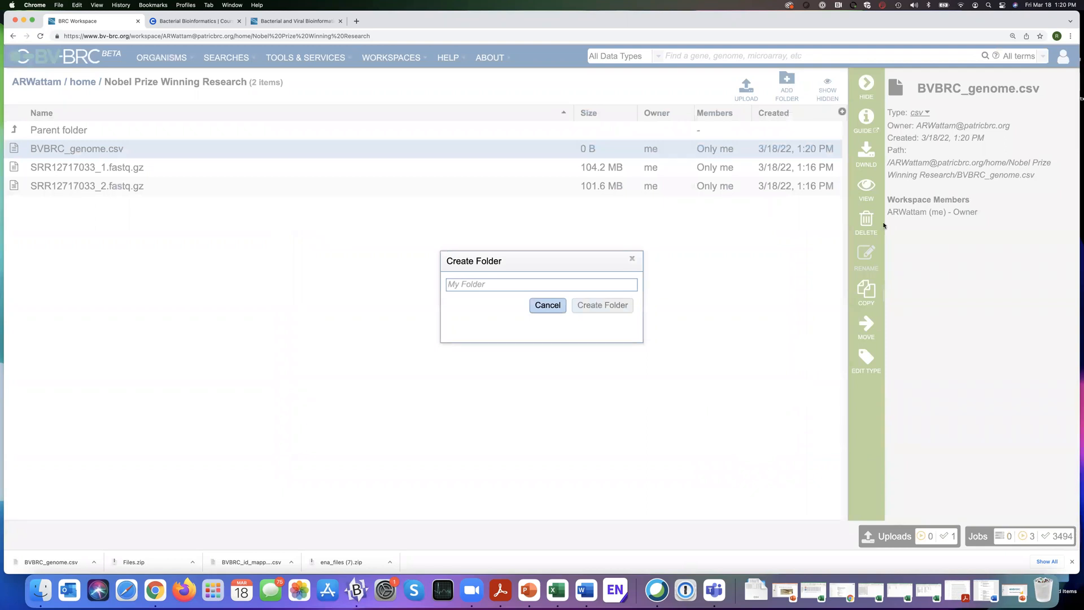
text(BV-)
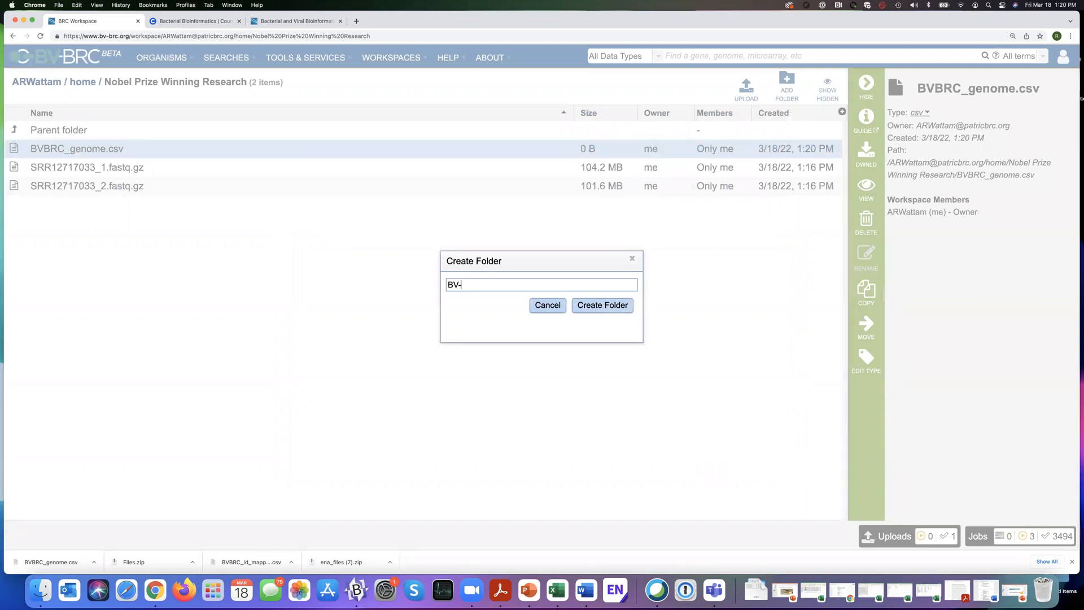
text(BRC CSV files)
click(596, 306)
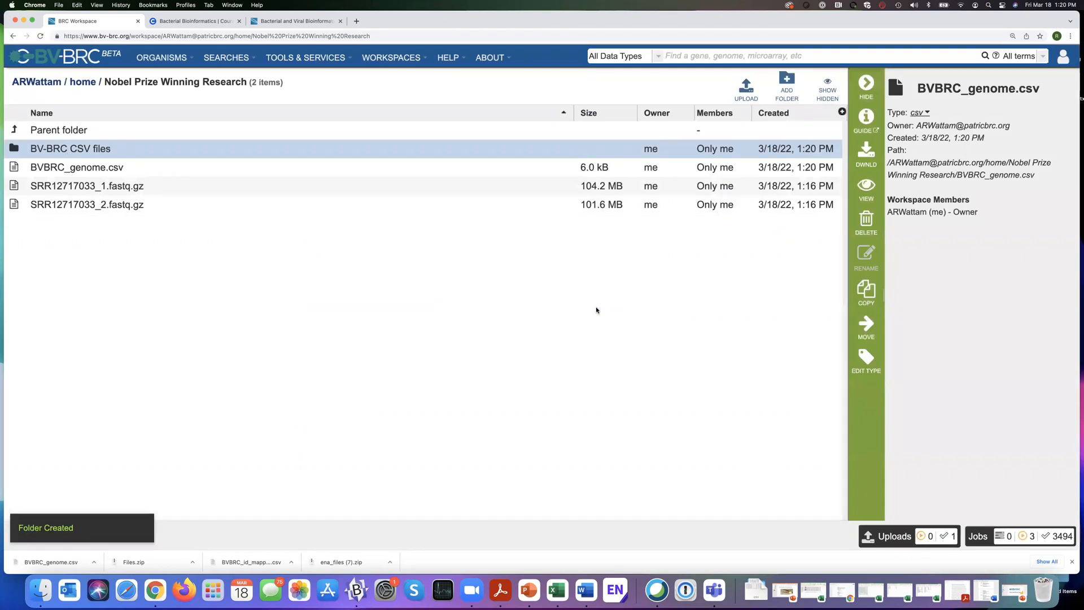
Start moving BVBRC_genome.csv and open your own home workspace in the destination browser.
click(235, 169)
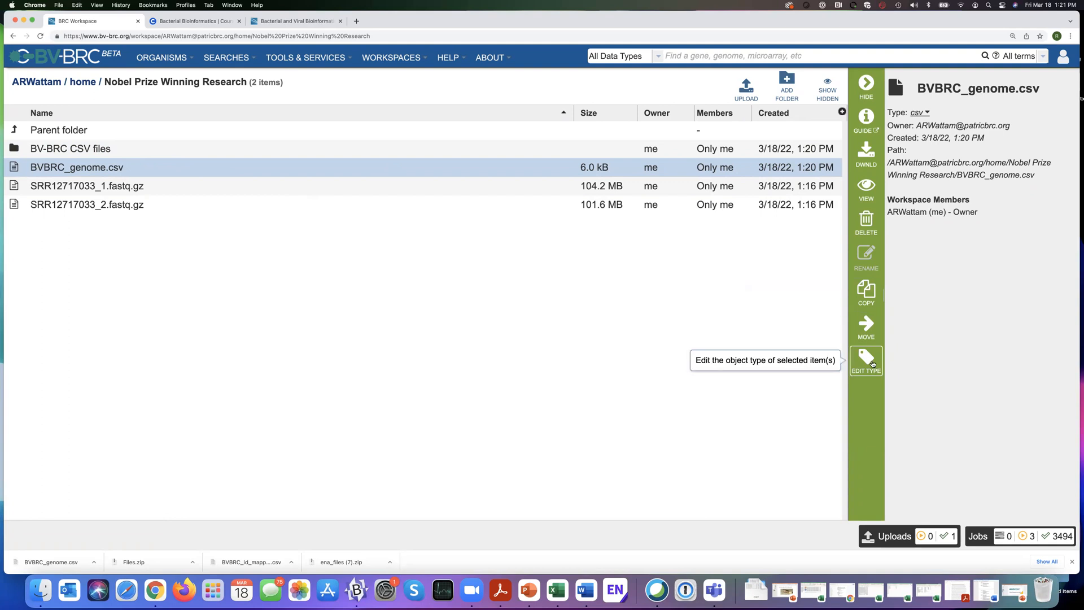
click(868, 328)
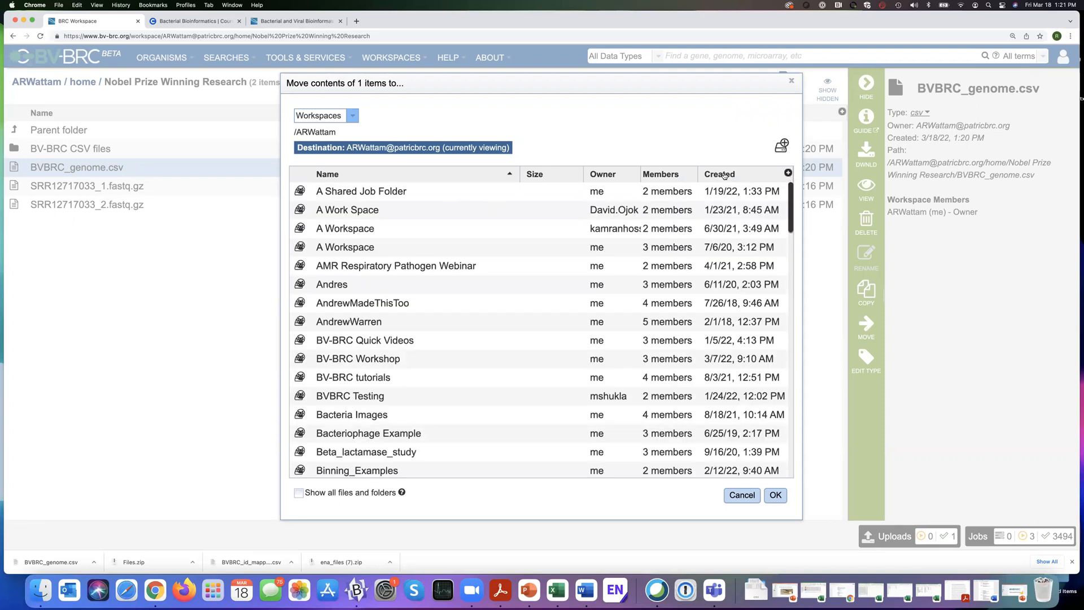
scroll(438, 346, down, 3)
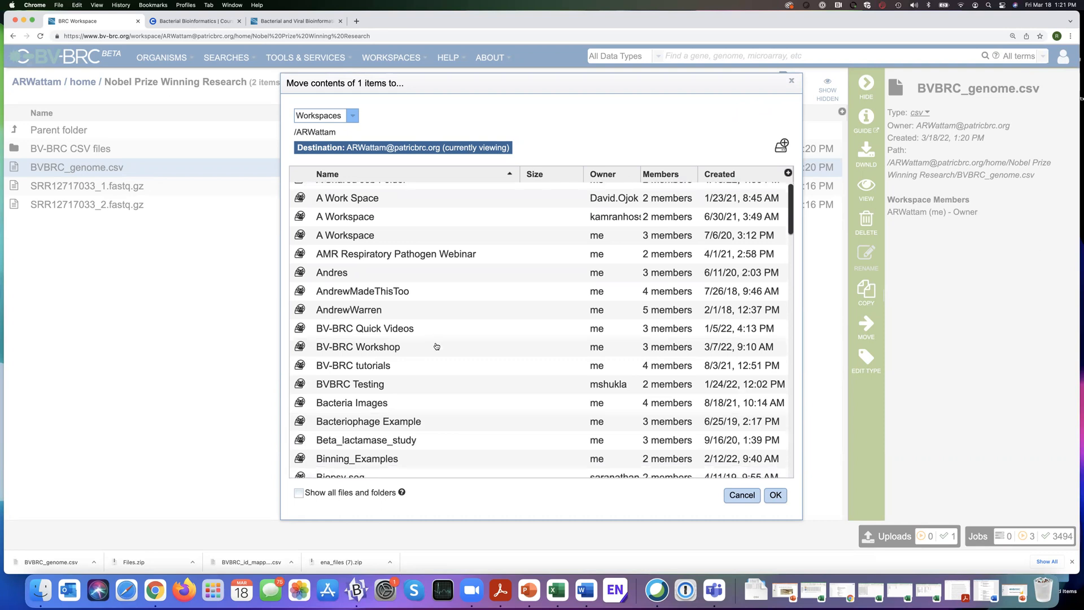
scroll(438, 345, down, 15)
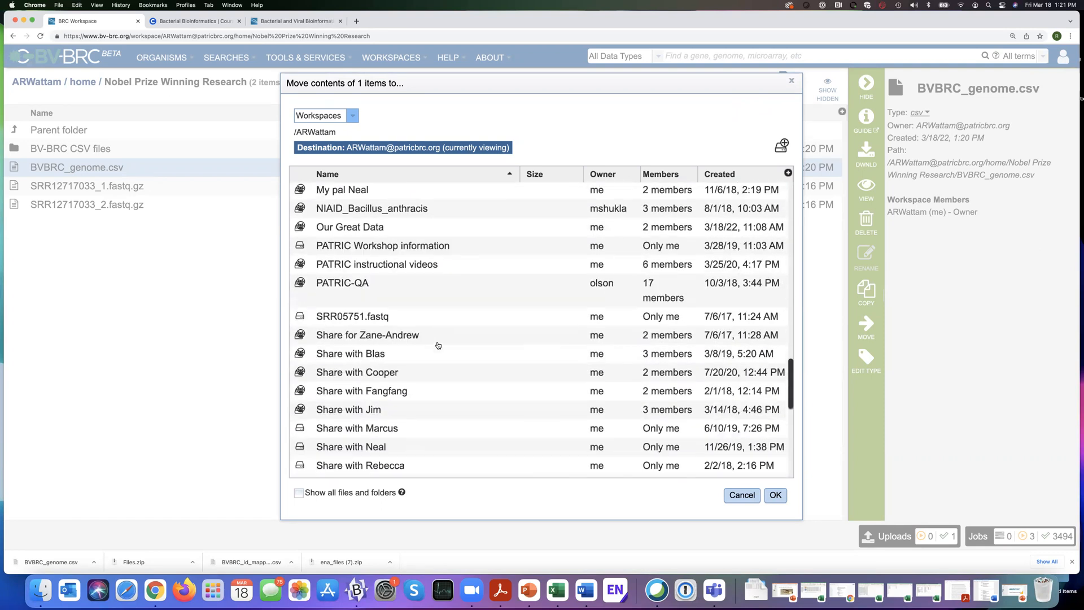
scroll(438, 345, up, 10)
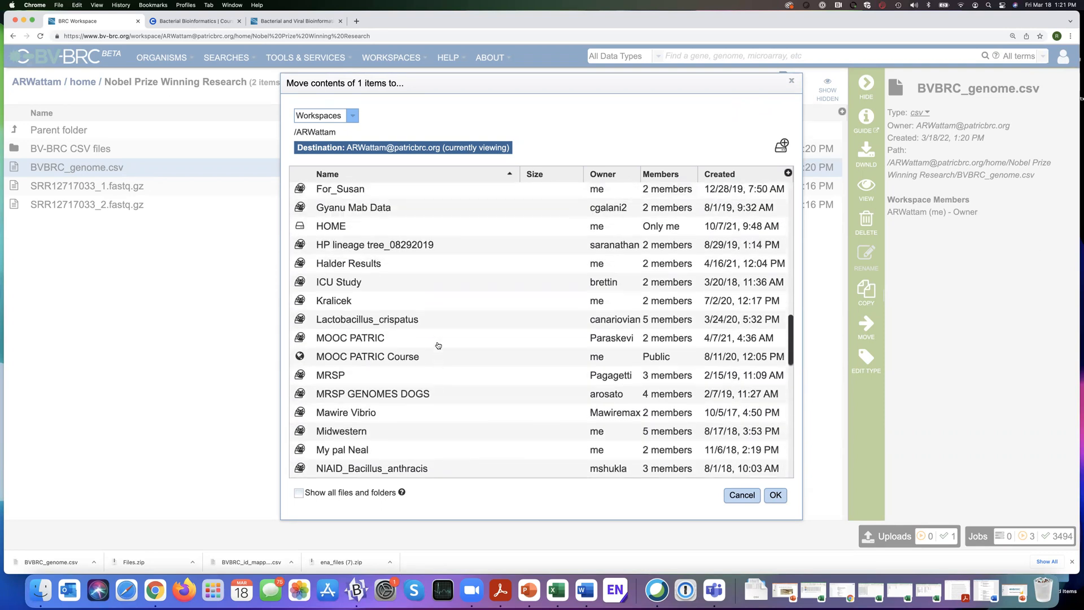
scroll(437, 345, up, 5)
scroll(438, 345, down, 4)
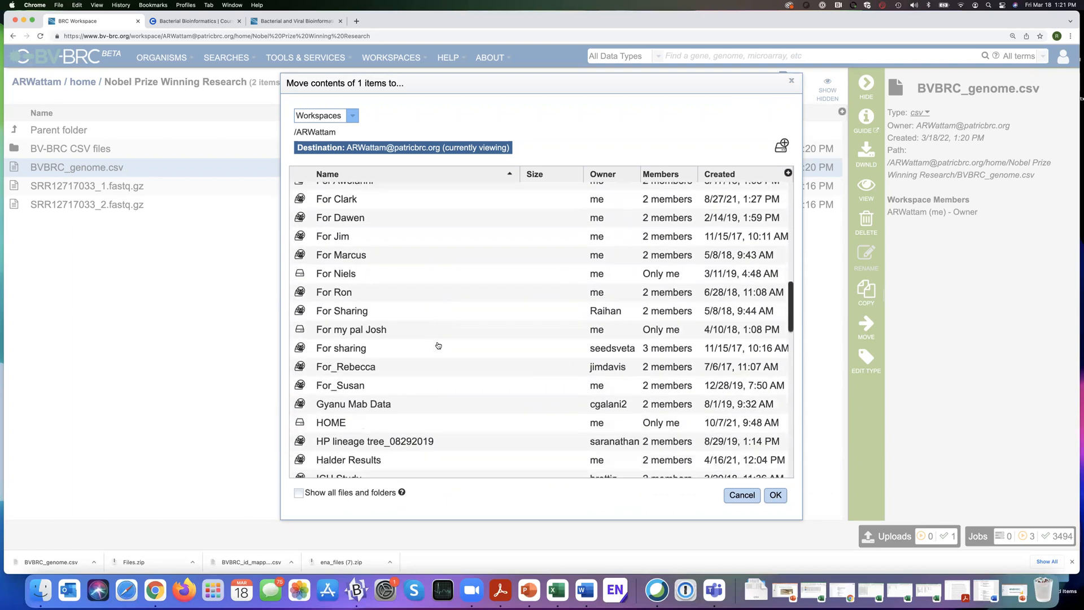
scroll(438, 345, down, 6)
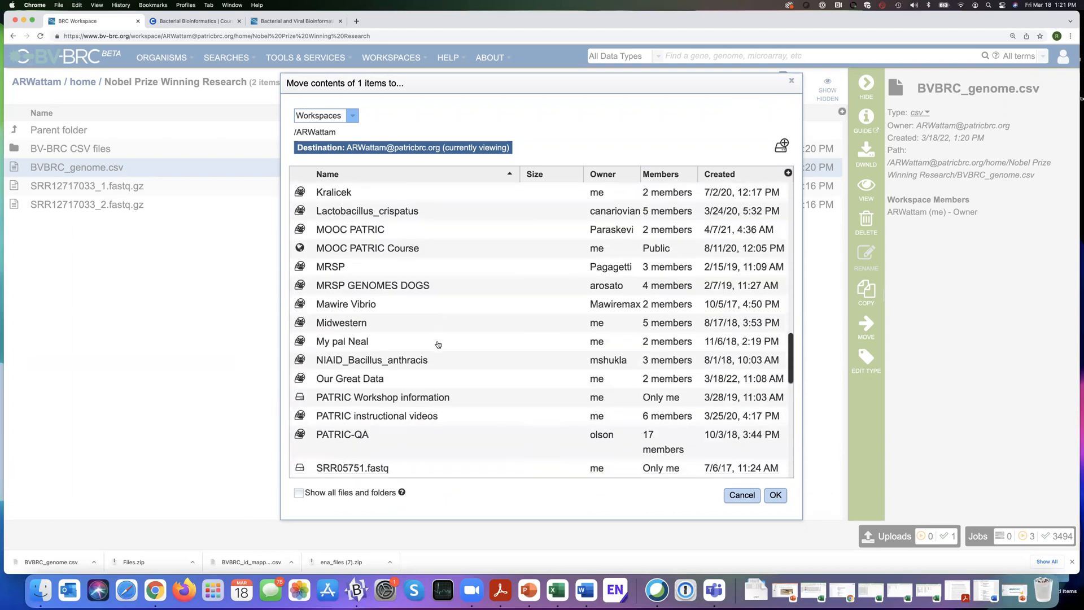
scroll(439, 344, down, 5)
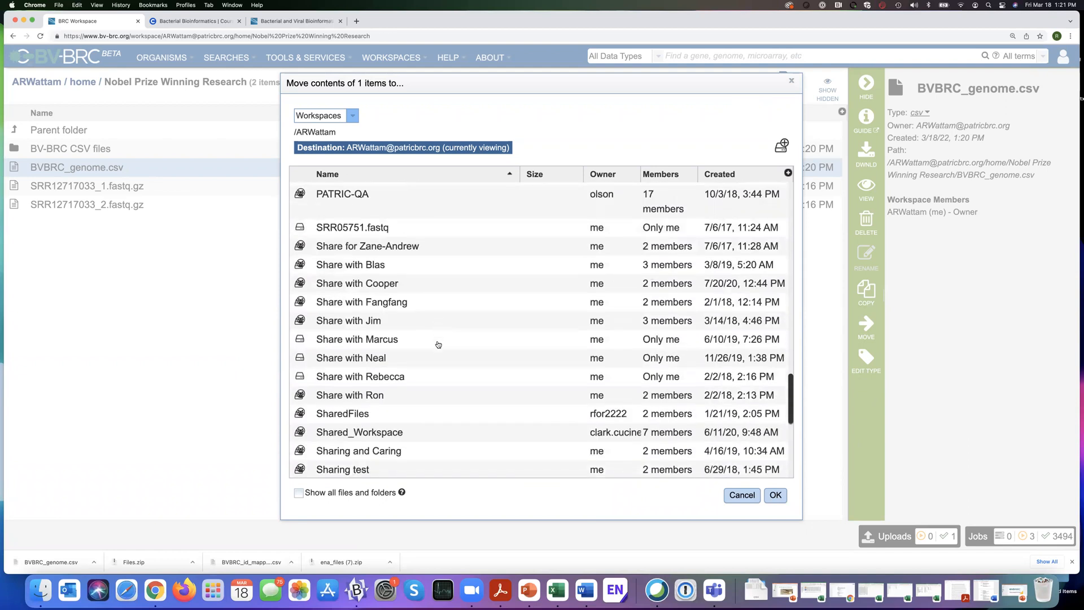
scroll(438, 345, down, 5)
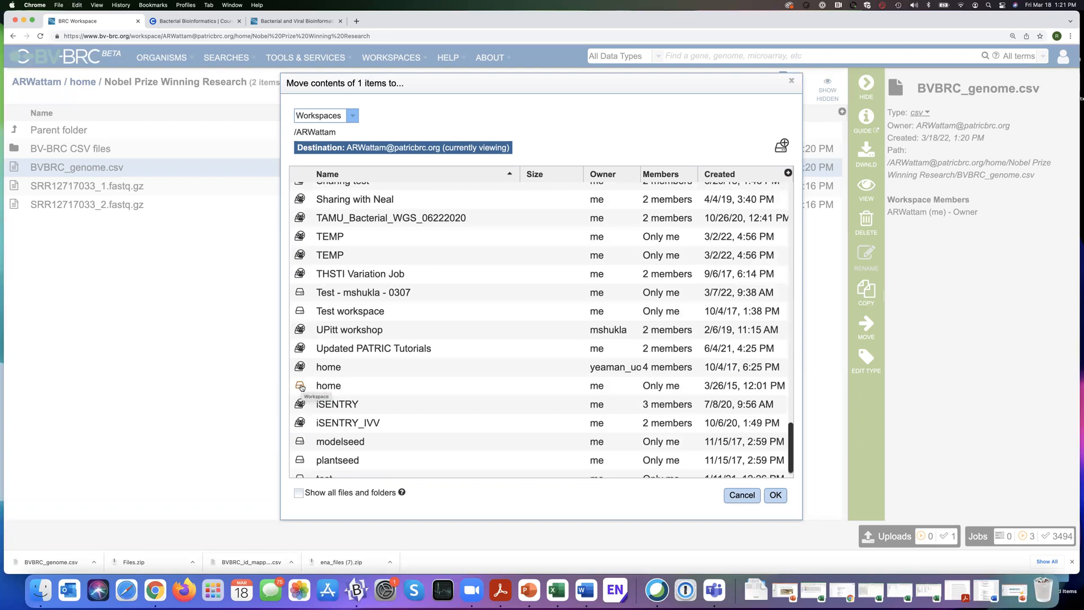
click(302, 387)
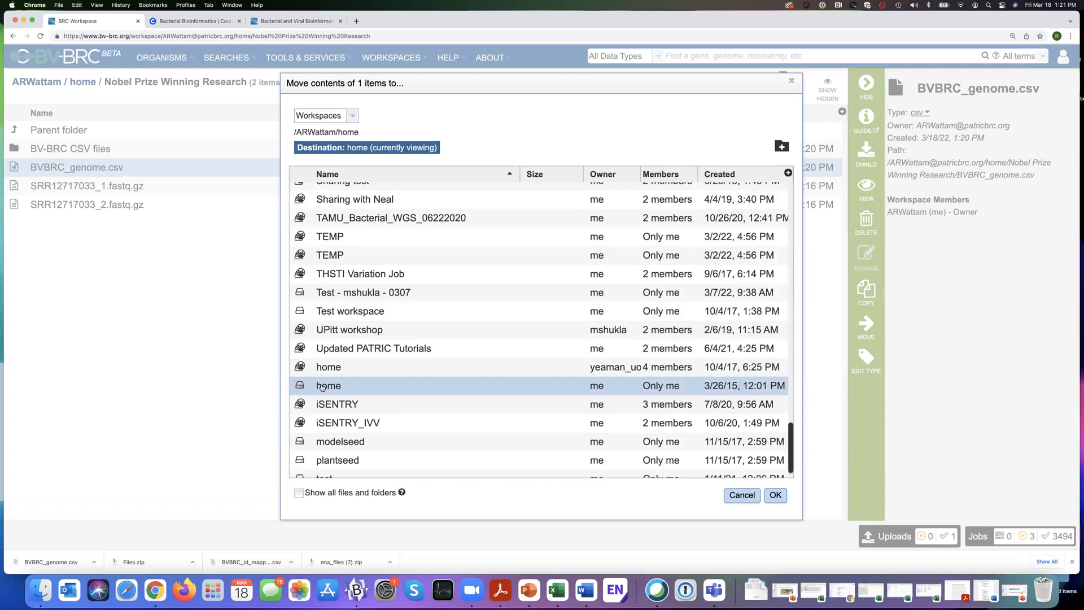
double_click(302, 387)
click(302, 383)
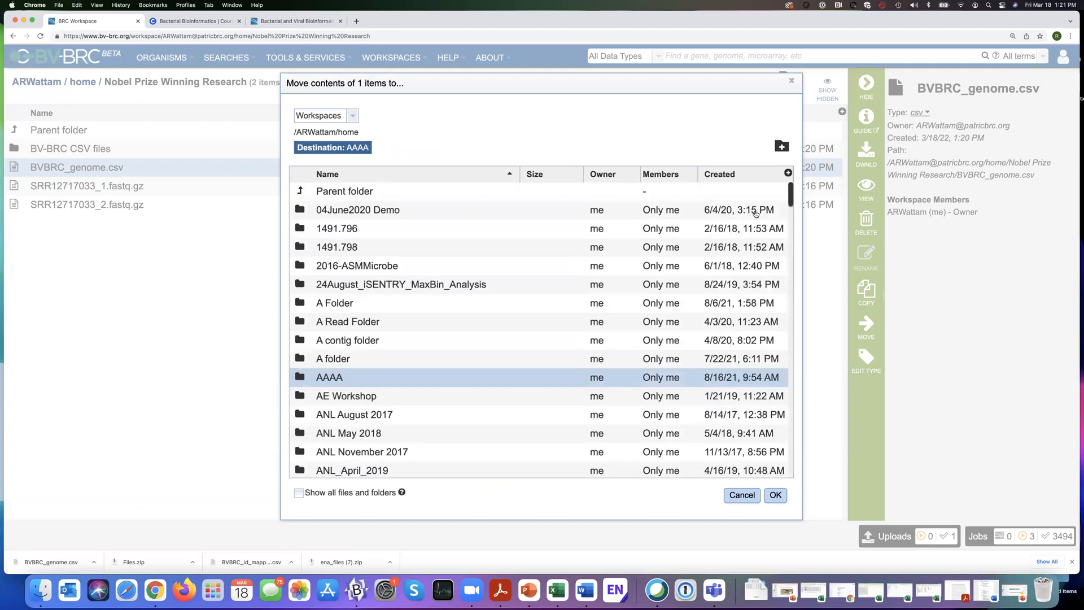
Sort the destination folders newest first, move the file into Nobel Prize Winning Research/BV-BRC CSV files, and open that subfolder.
click(723, 176)
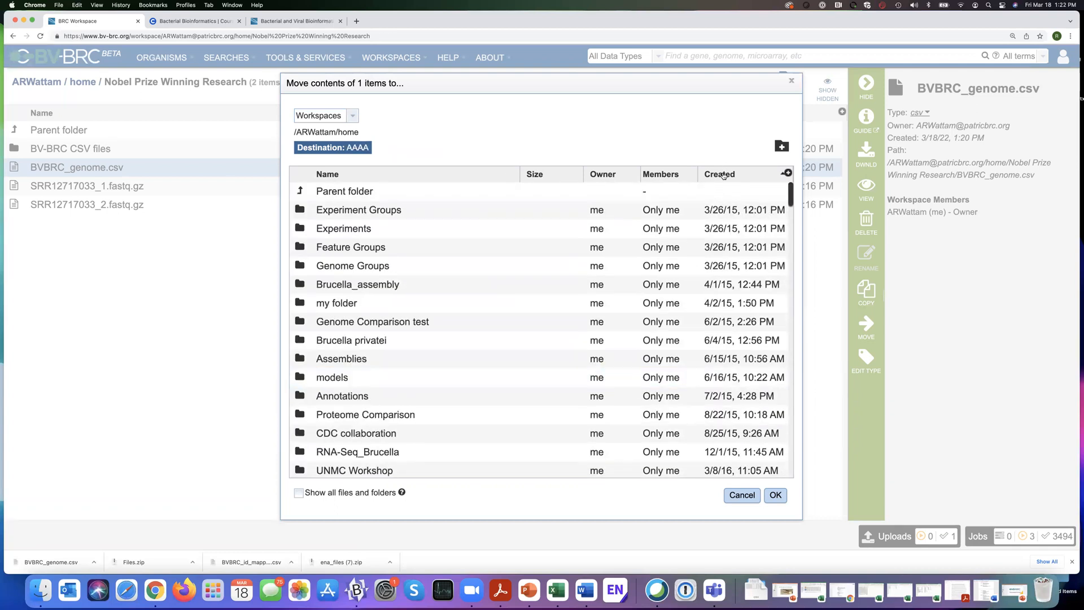
click(723, 176)
click(302, 193)
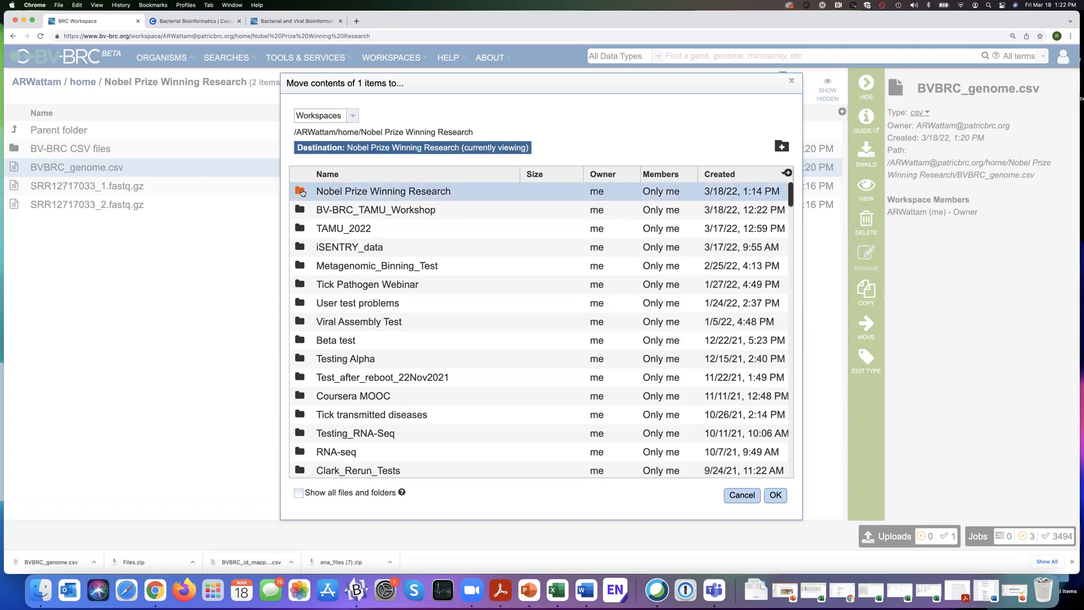
double_click(302, 193)
double_click(301, 211)
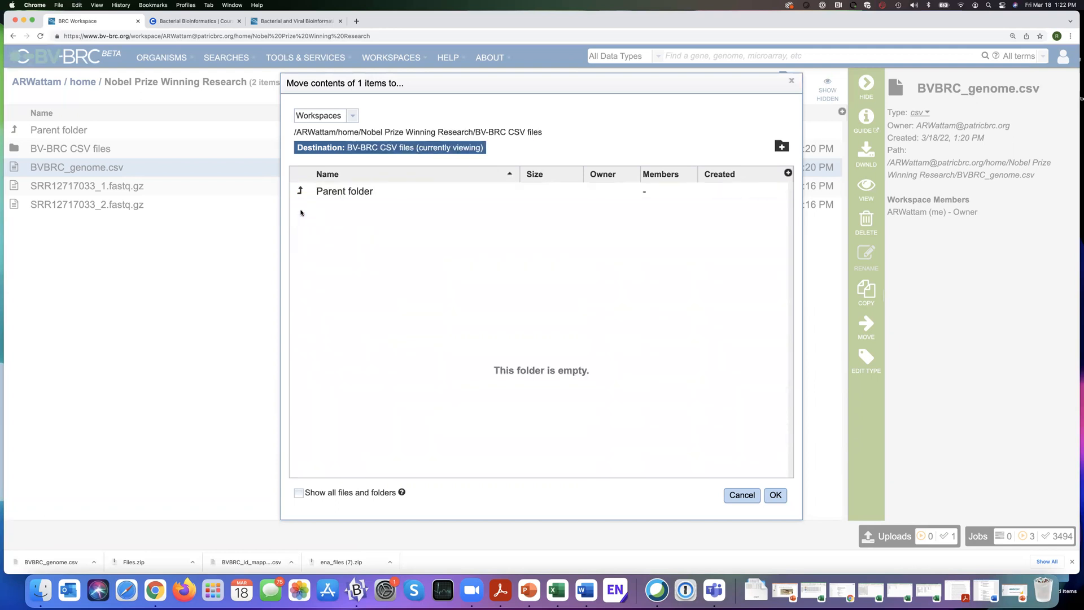
click(776, 495)
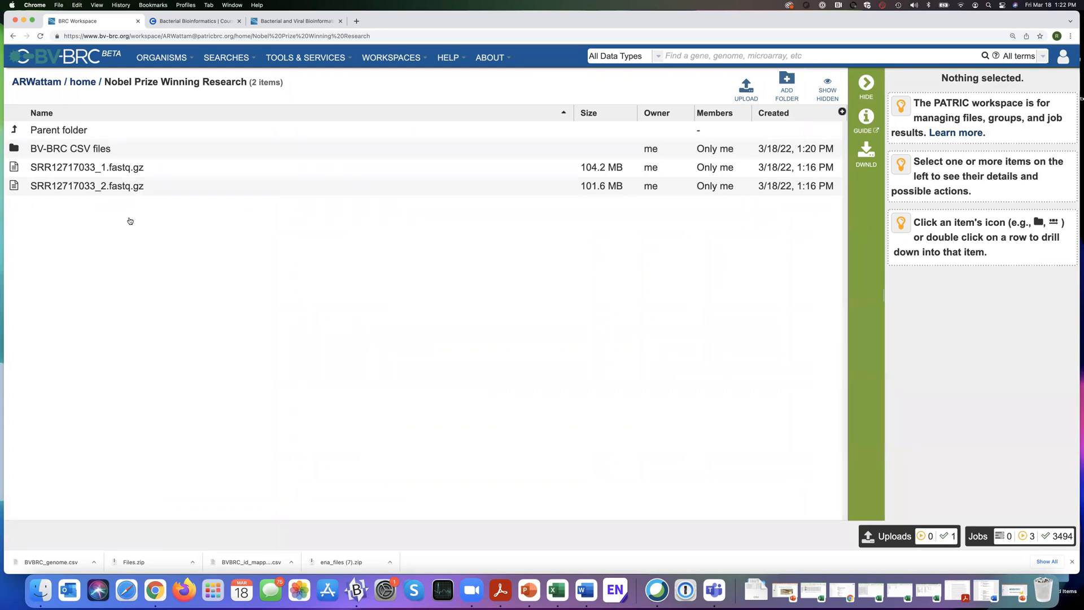
click(15, 149)
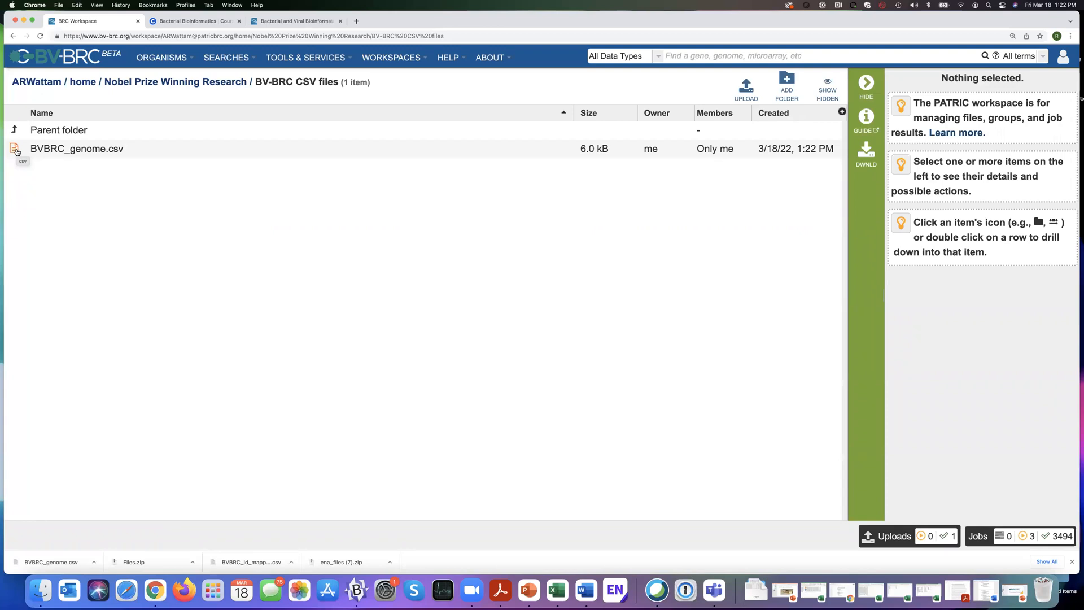
Open the top-level list of all workspaces and look through it.
click(391, 58)
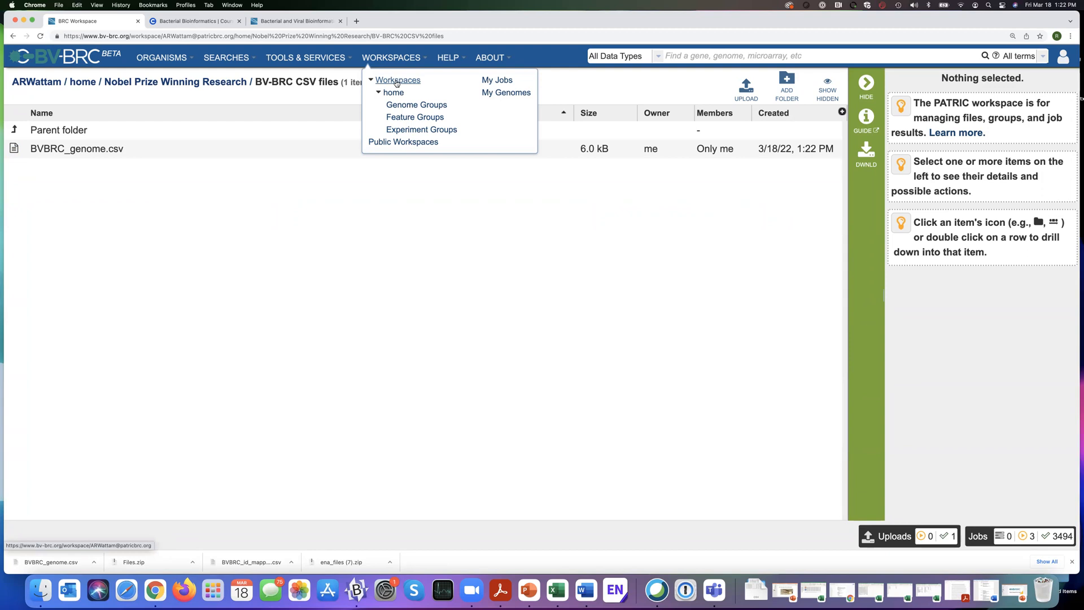
click(397, 82)
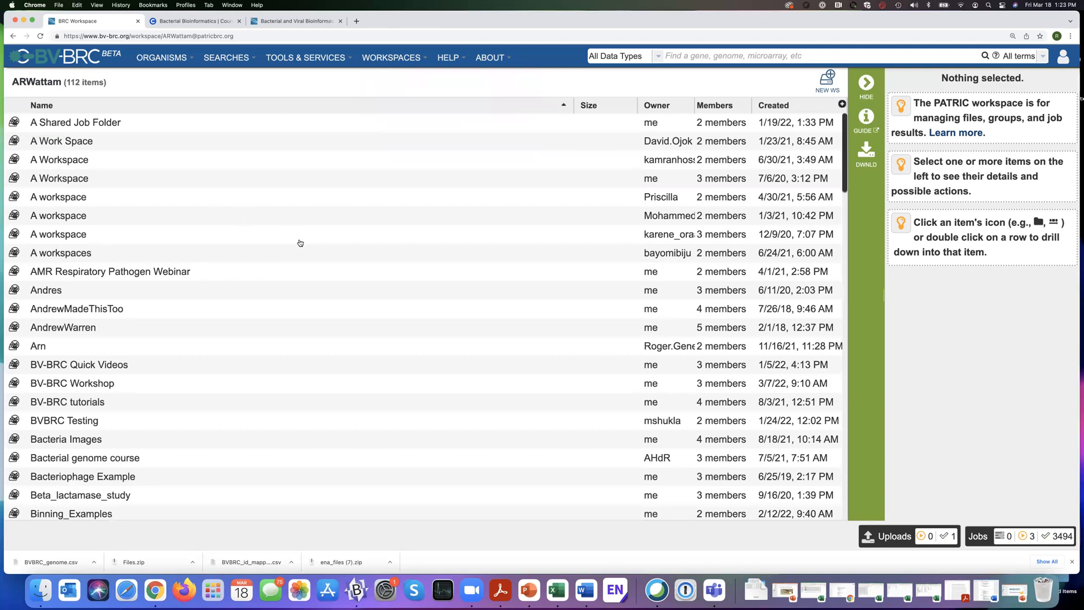
scroll(296, 245, down, 3)
scroll(296, 248, down, 12)
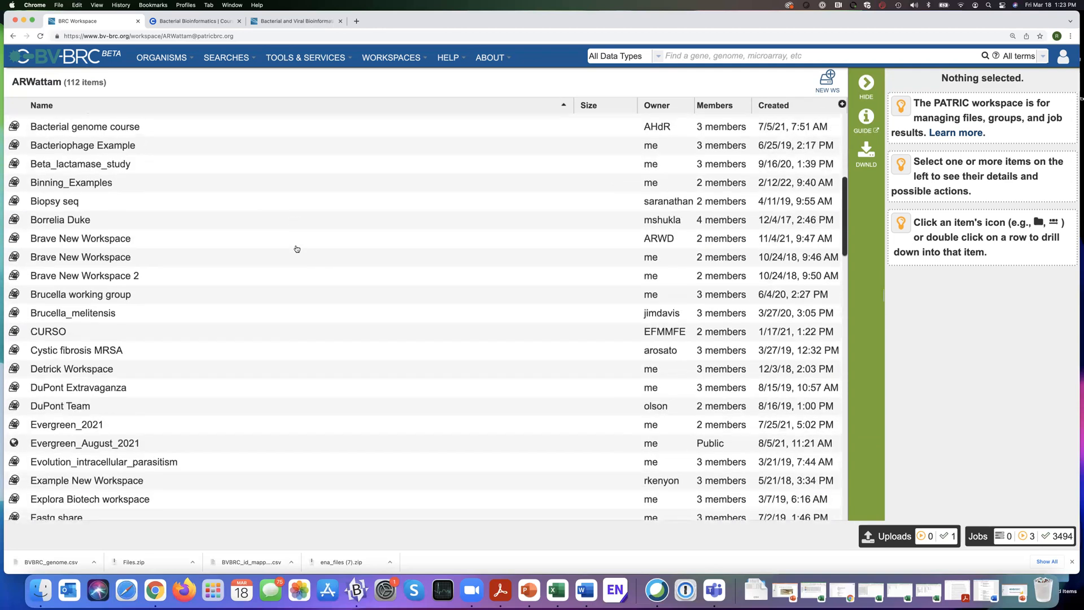
scroll(296, 249, up, 15)
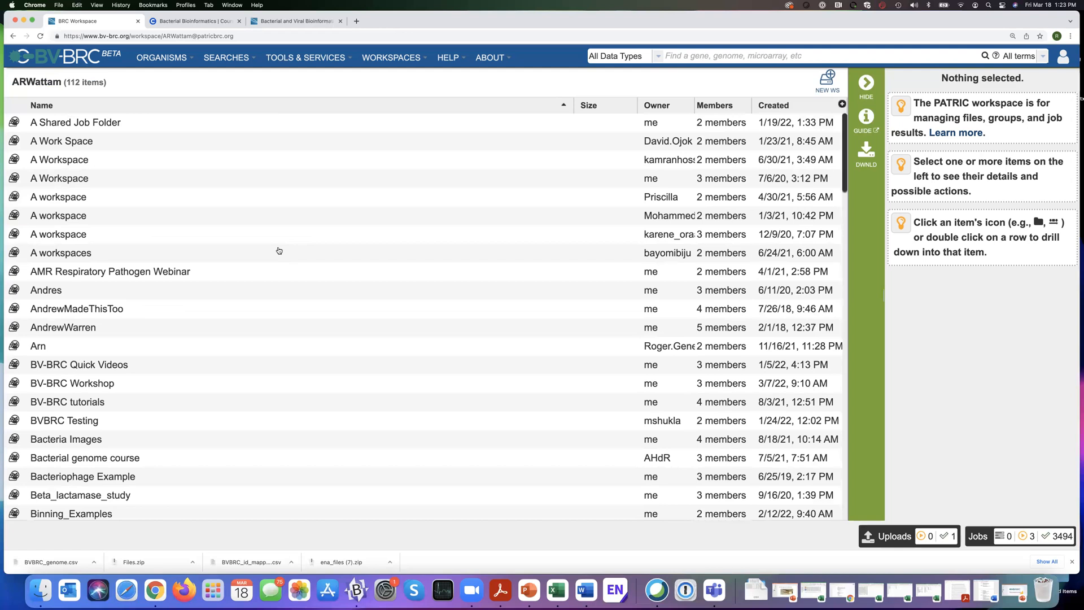
View the Bacterial Bioinformatics course page on Coursera and return to the BV-BRC workspace list.
click(190, 22)
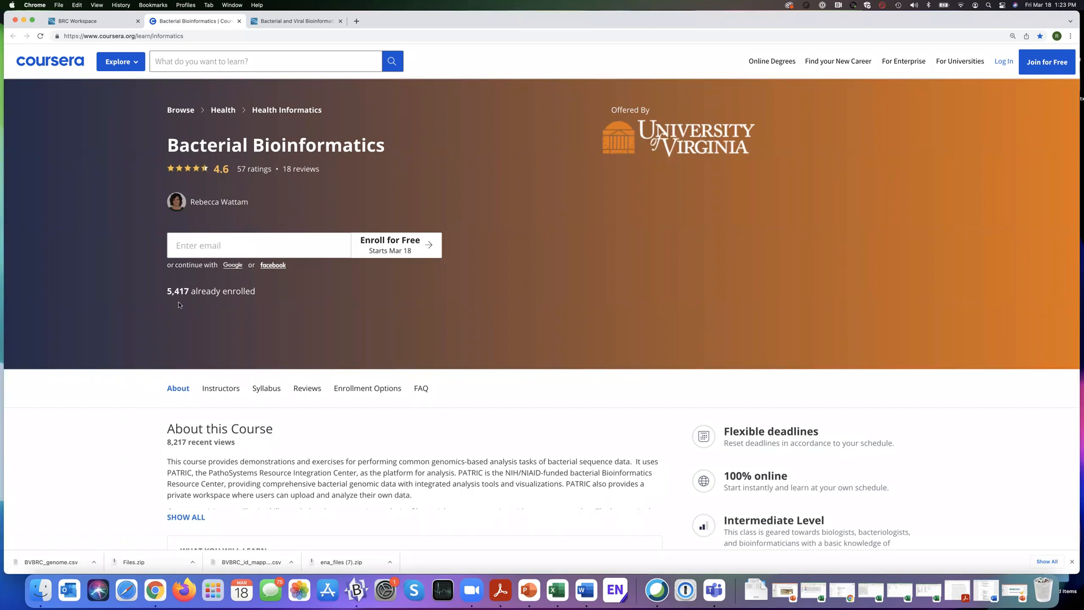
click(102, 23)
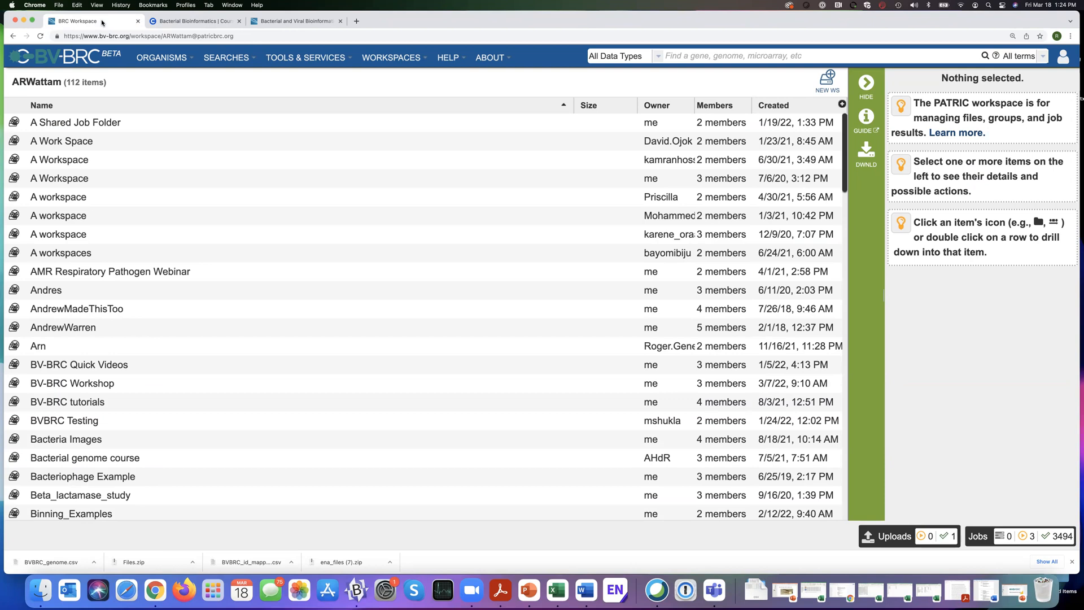
Create a new workspace named "Riesia example".
click(827, 82)
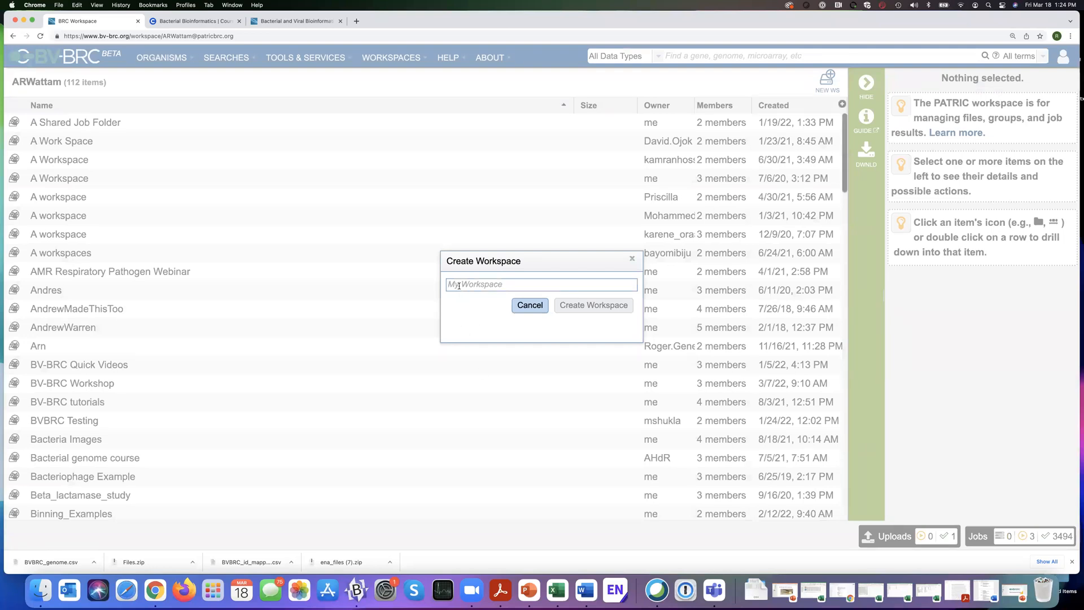
text(Riesia)
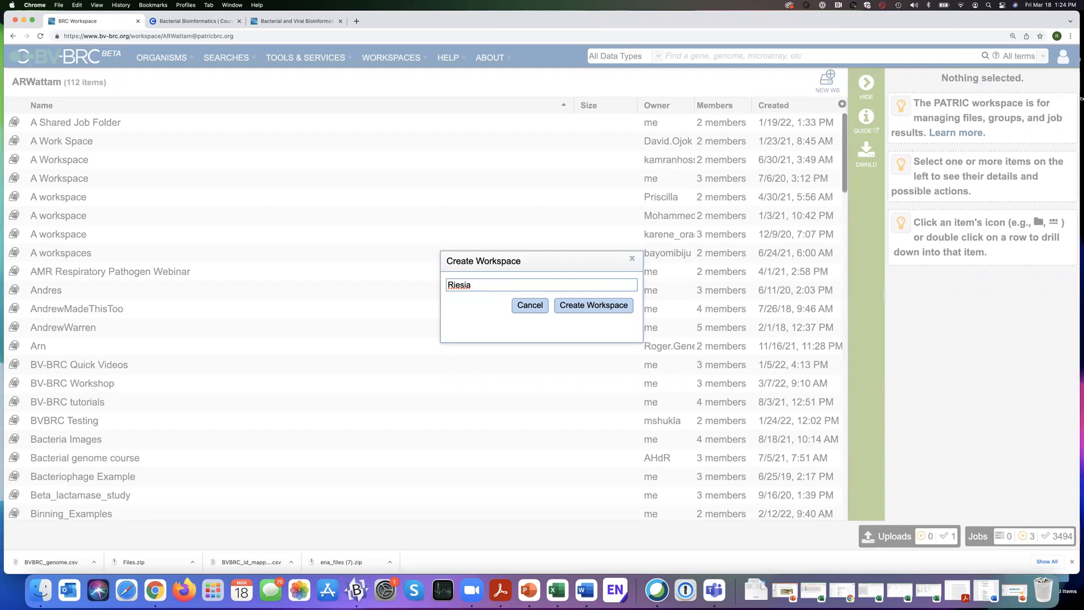
text(example)
click(582, 308)
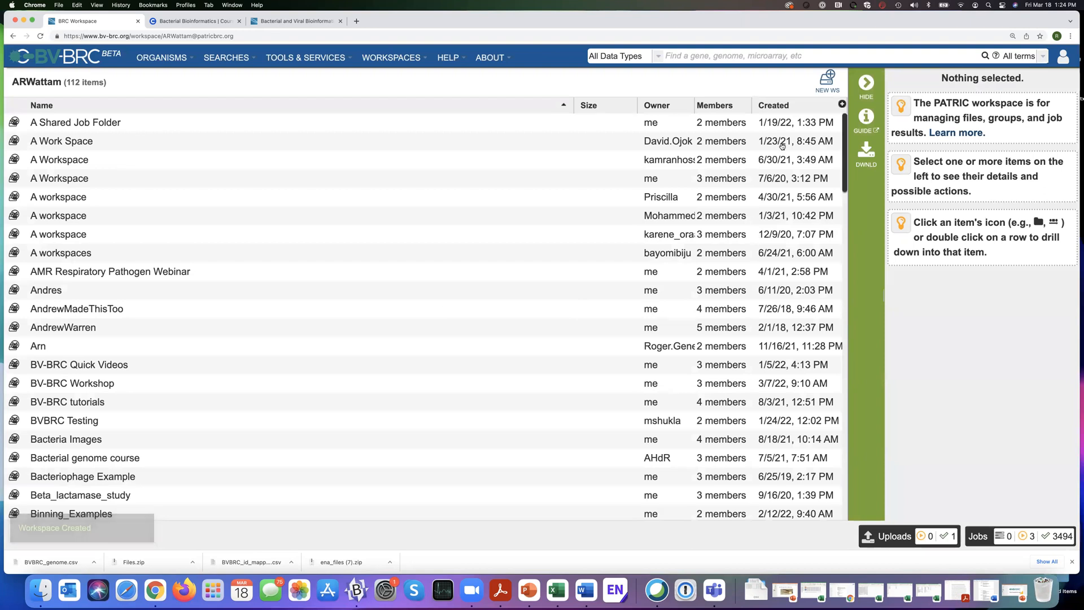
Find "Ries" on the page and select the Riesia example workspace to show its details.
key(cmd+f)
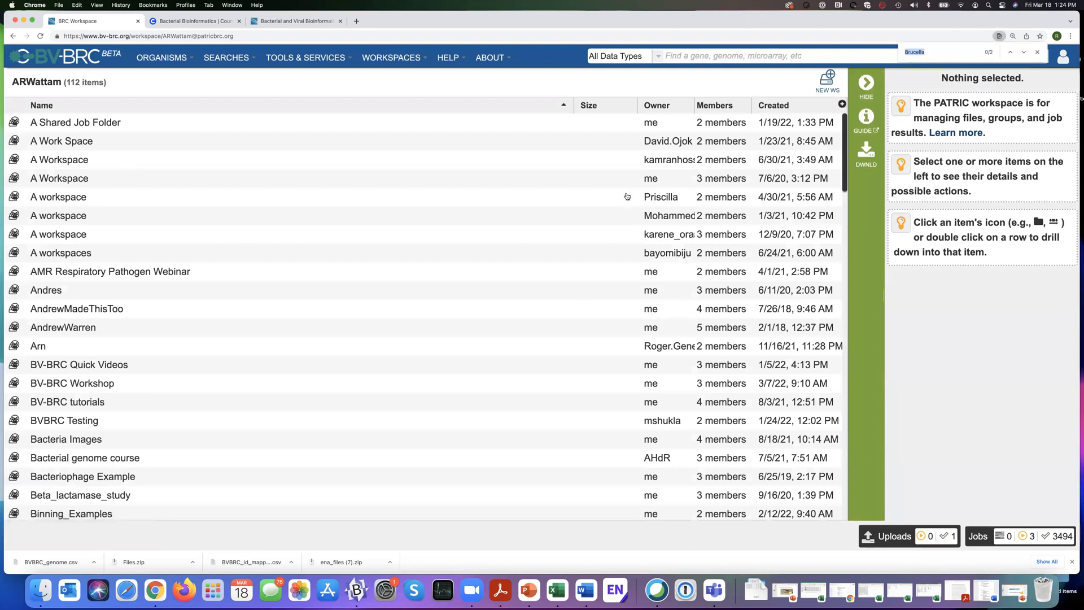
text(Ries)
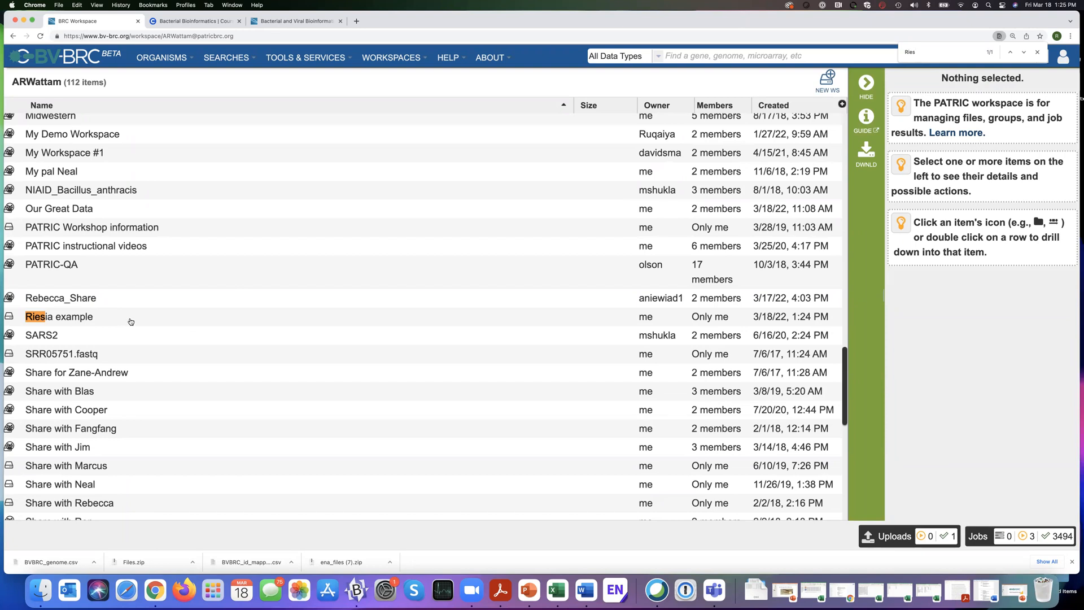
scroll(131, 323, left, 1)
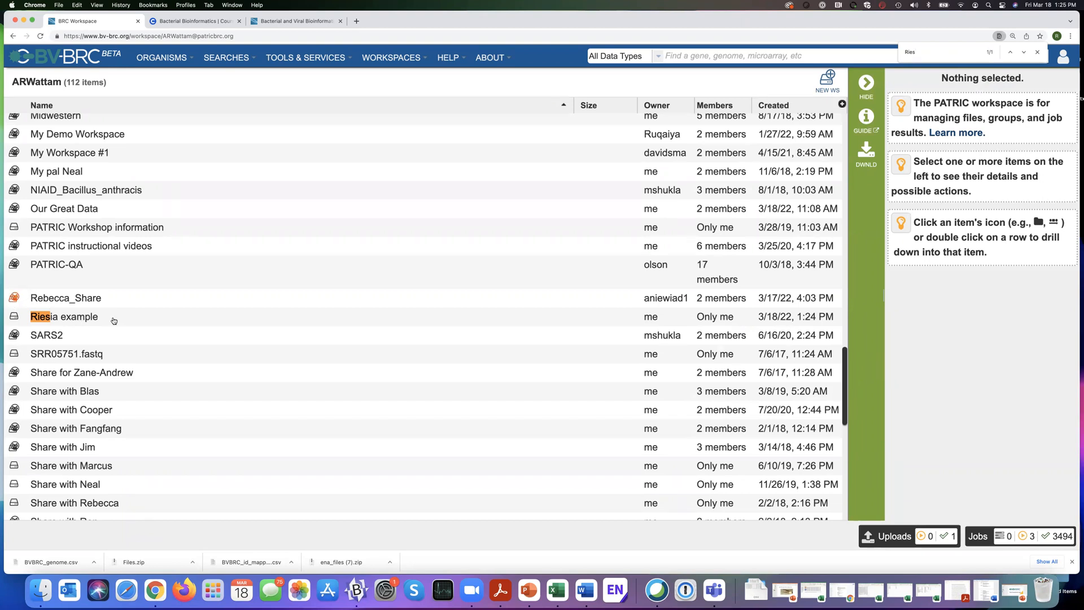
click(96, 320)
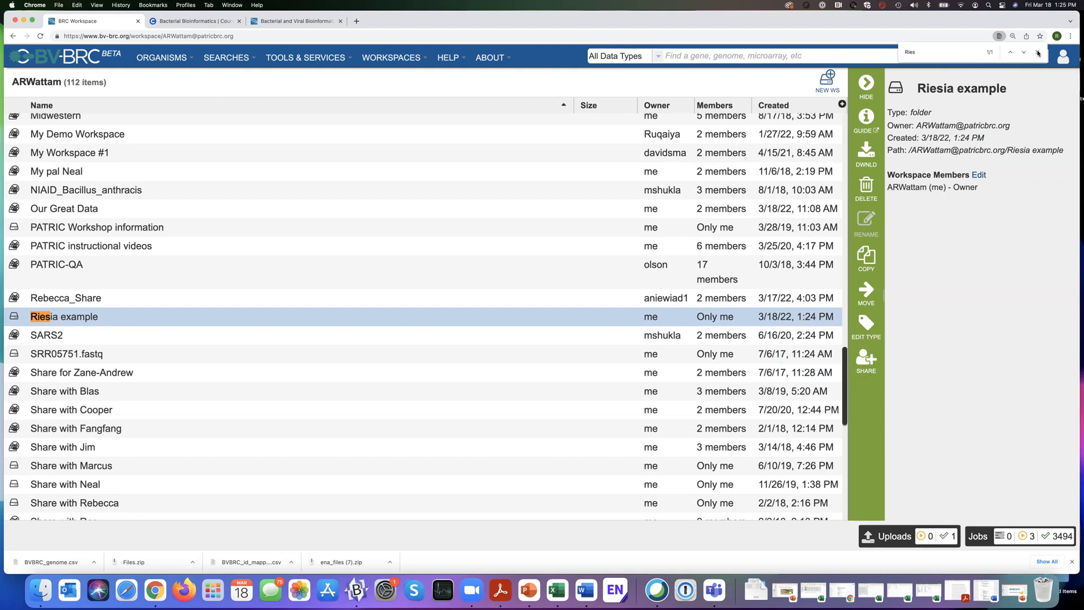
key(Escape)
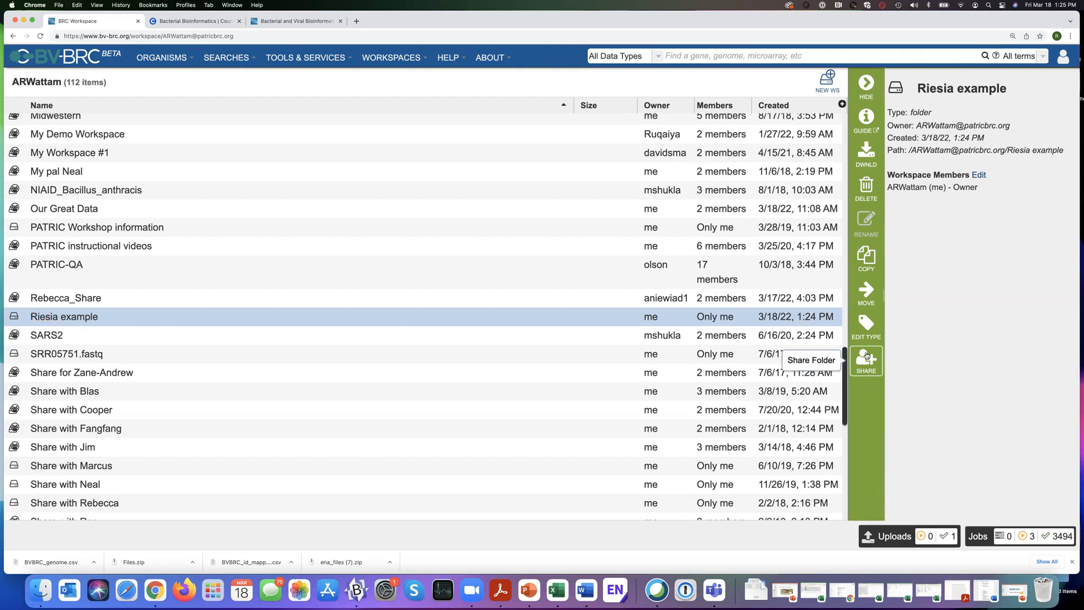
Share the Riesia example workspace with another user by account name, granting the Can view permission, and save the sharing settings.
click(867, 359)
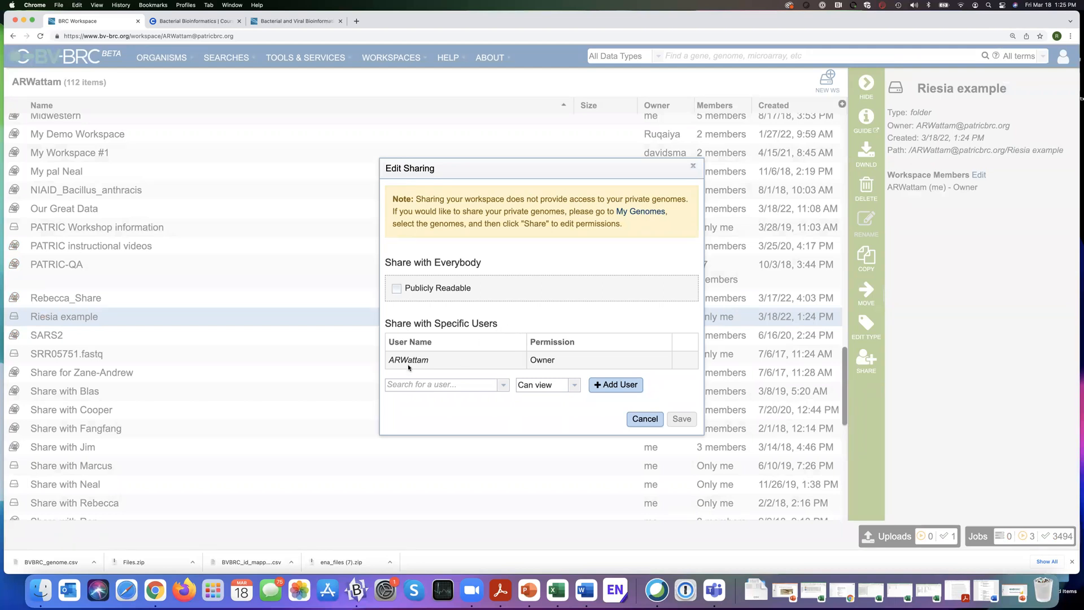
click(414, 385)
text(ARWD)
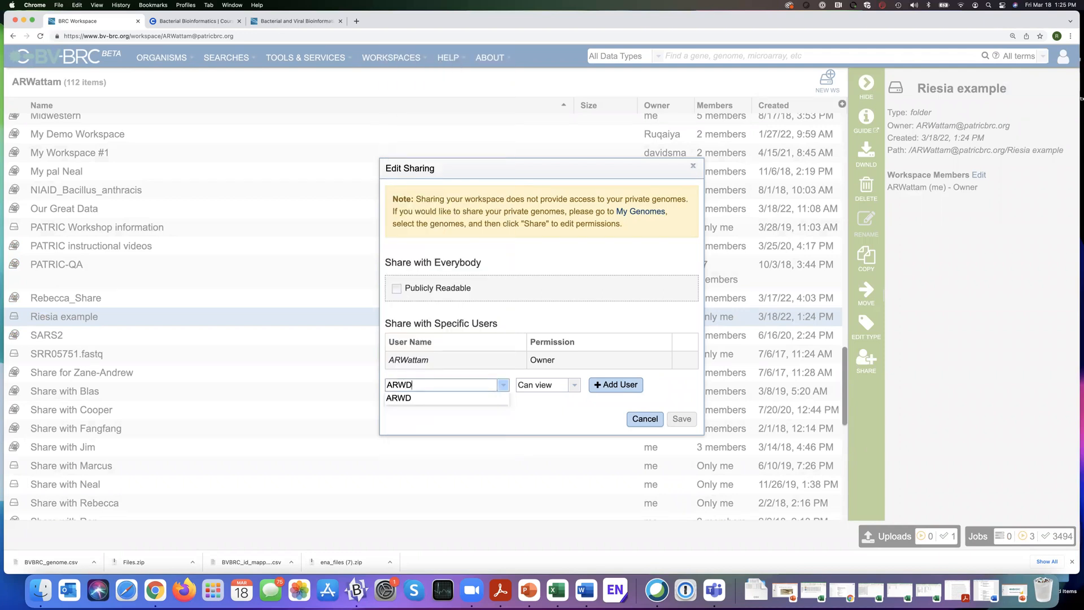
click(409, 399)
click(574, 385)
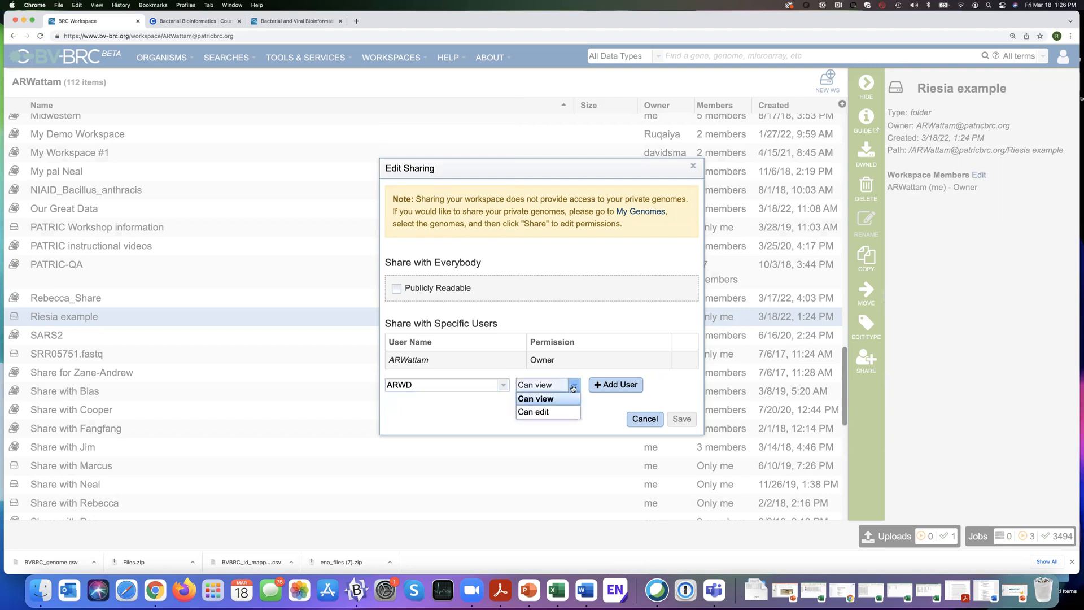
click(546, 398)
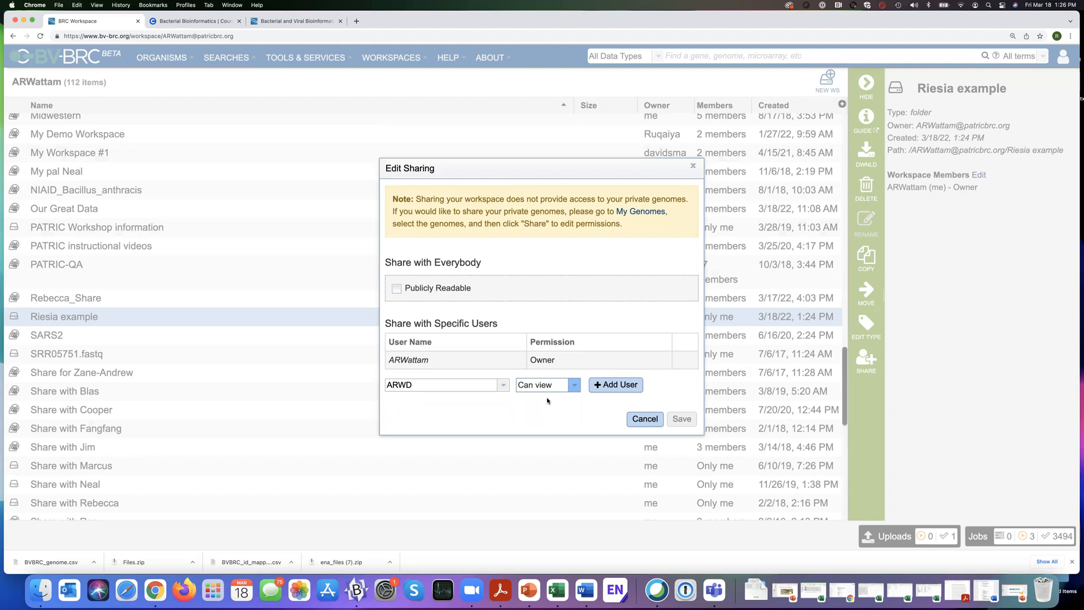
click(620, 387)
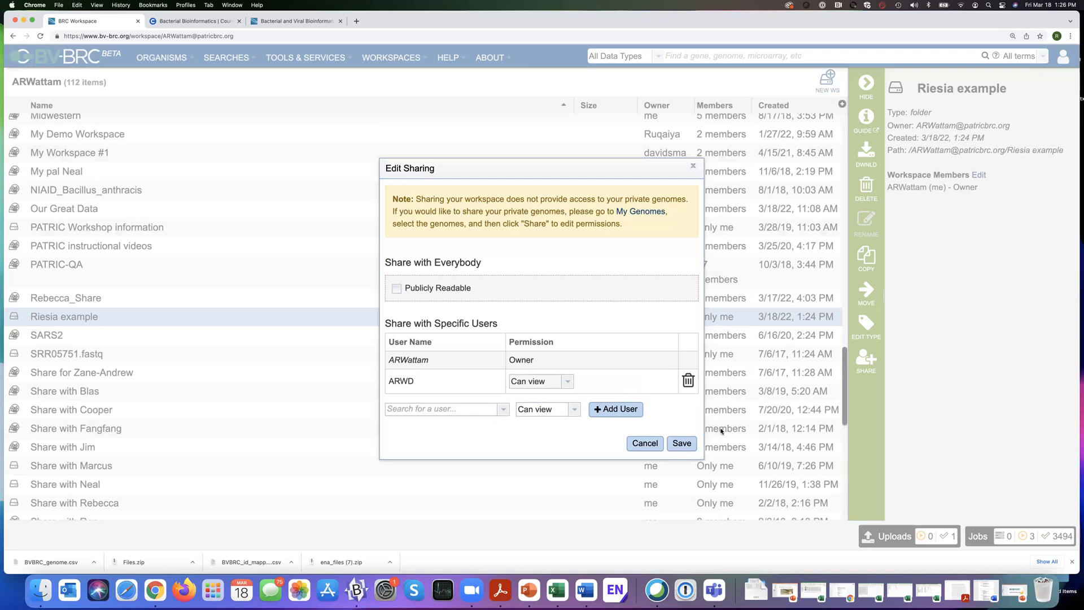
click(682, 444)
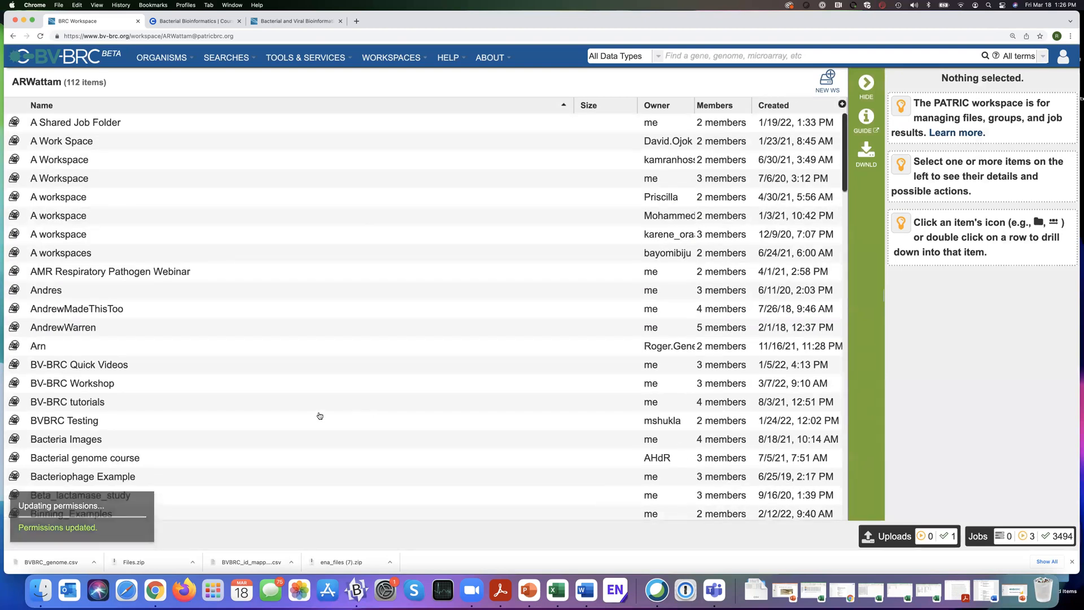
Sort the workspace list by creation date with the newest first and open the Riesia example workspace.
scroll(320, 416, down, 5)
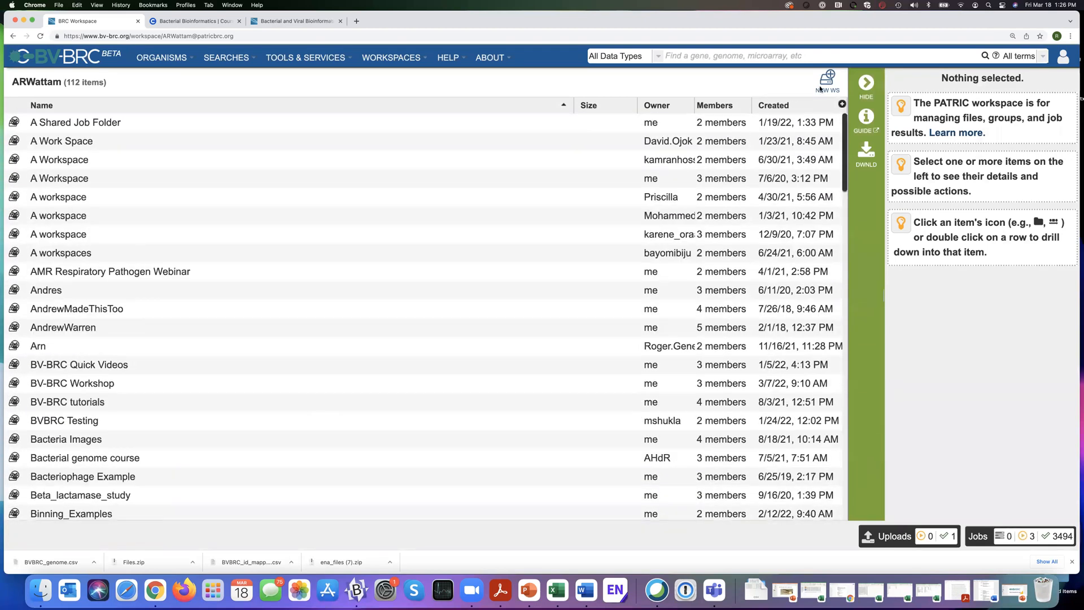
click(785, 108)
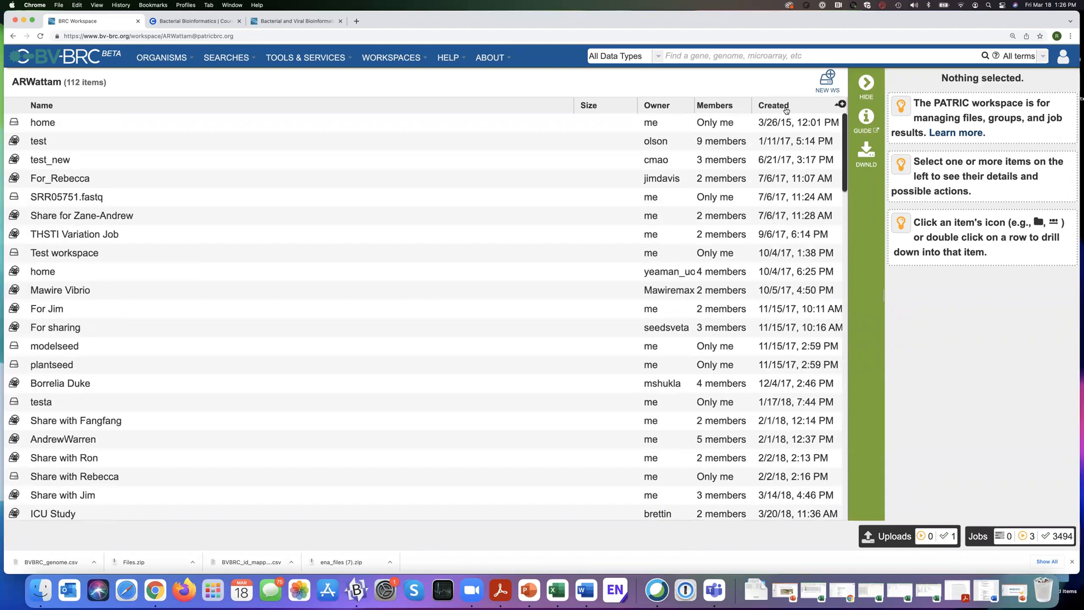
click(786, 108)
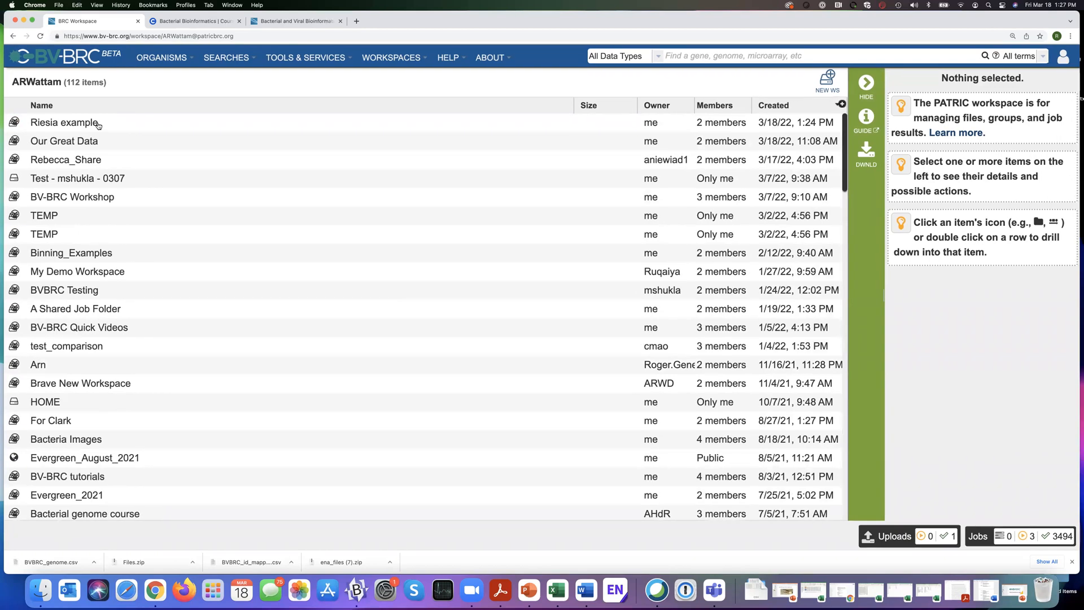
click(12, 123)
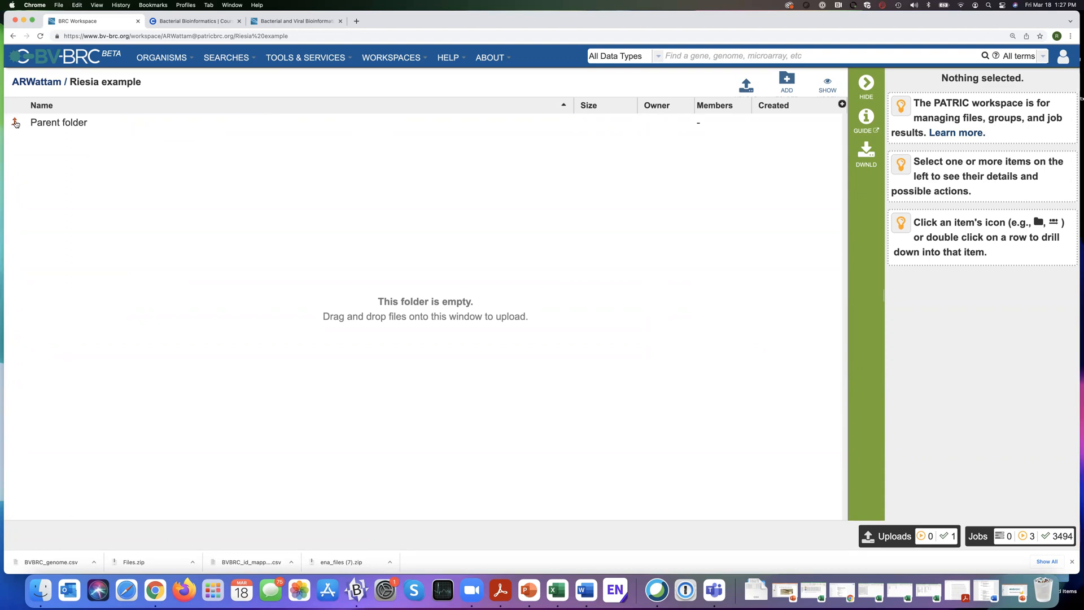
Open the home workspace to list its files.
click(399, 59)
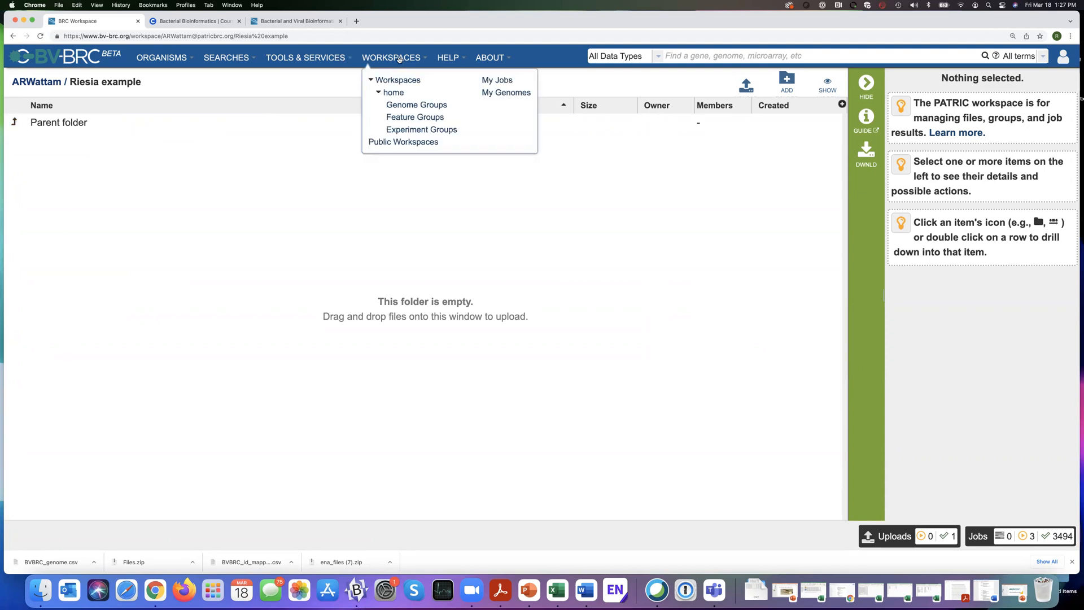
click(392, 93)
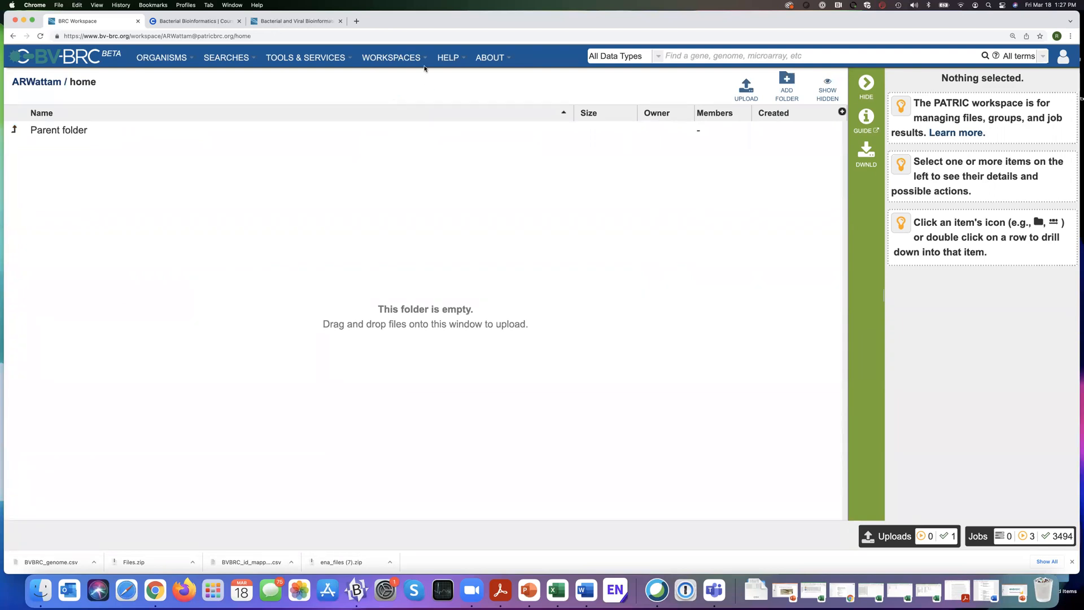
click(382, 60)
Copy the nine files from 6666666.102060.contigs.fa through 6666666.99280.contigs.fa in home to the Riesia example workspace.
scroll(303, 196, down, 3)
scroll(303, 197, down, 7)
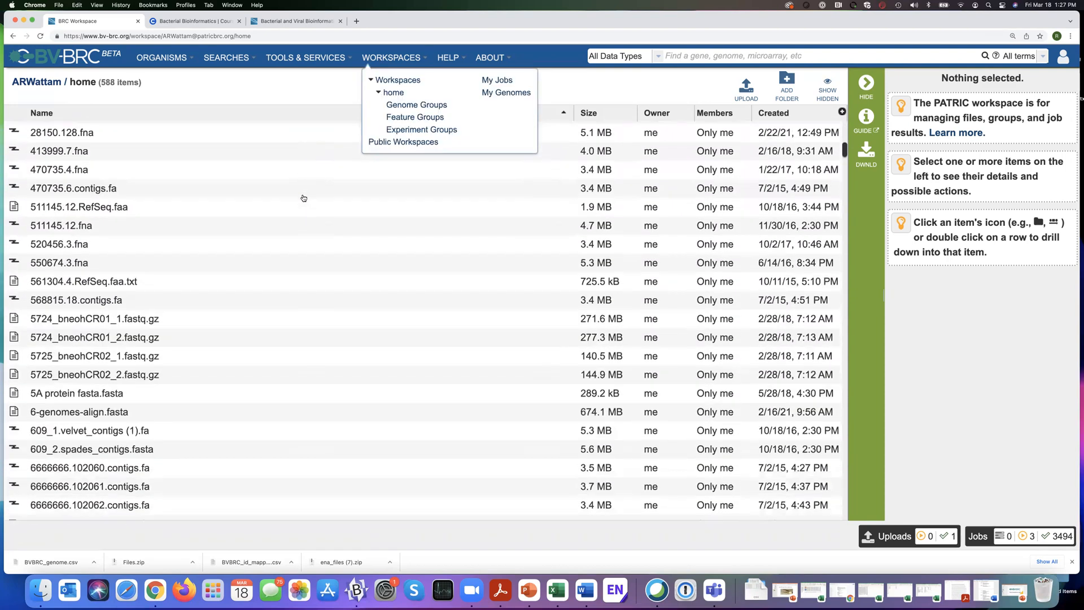
scroll(325, 270, down, 4)
click(325, 270)
click(210, 218)
scroll(210, 218, up, 1)
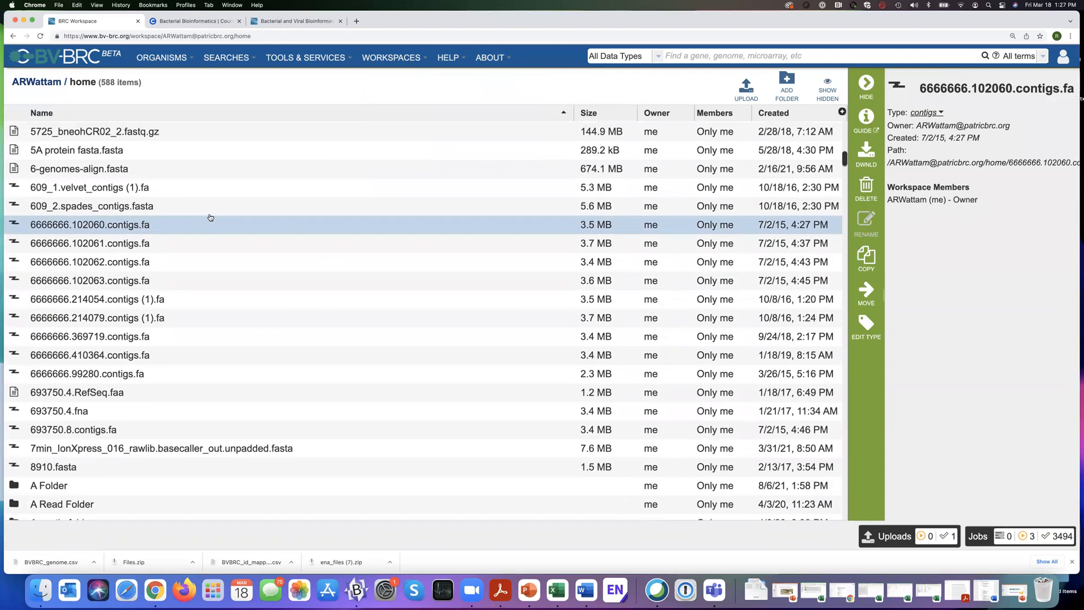
key(shift+Down)
key(shift+Down)
key(shift+Down)
key(shift+Down)
key(shift+Down)
key(shift+Down)
key(shift+Down)
key(shift+Down)
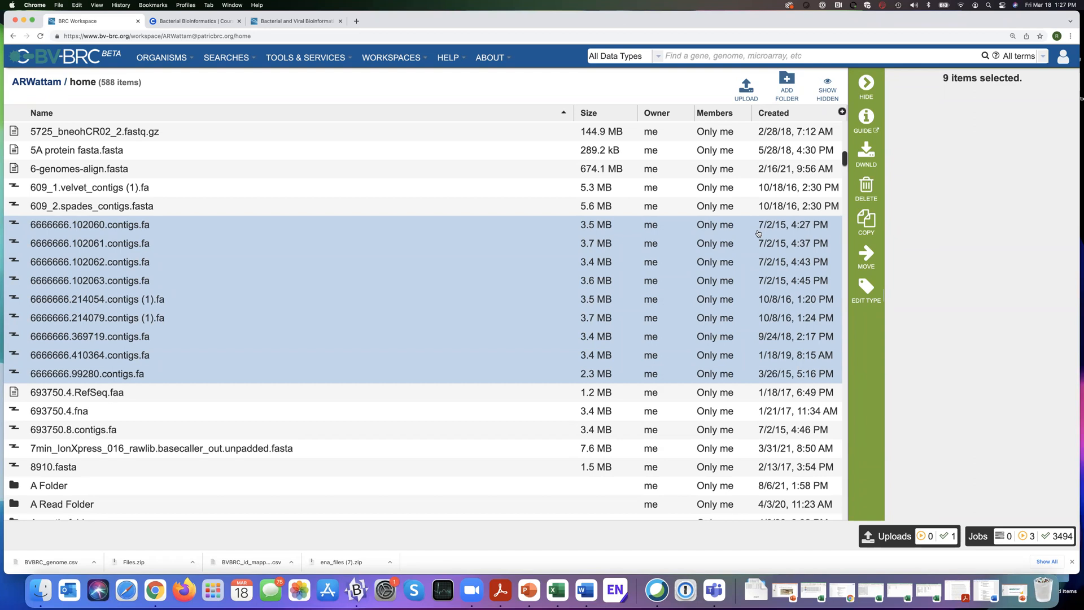
click(868, 222)
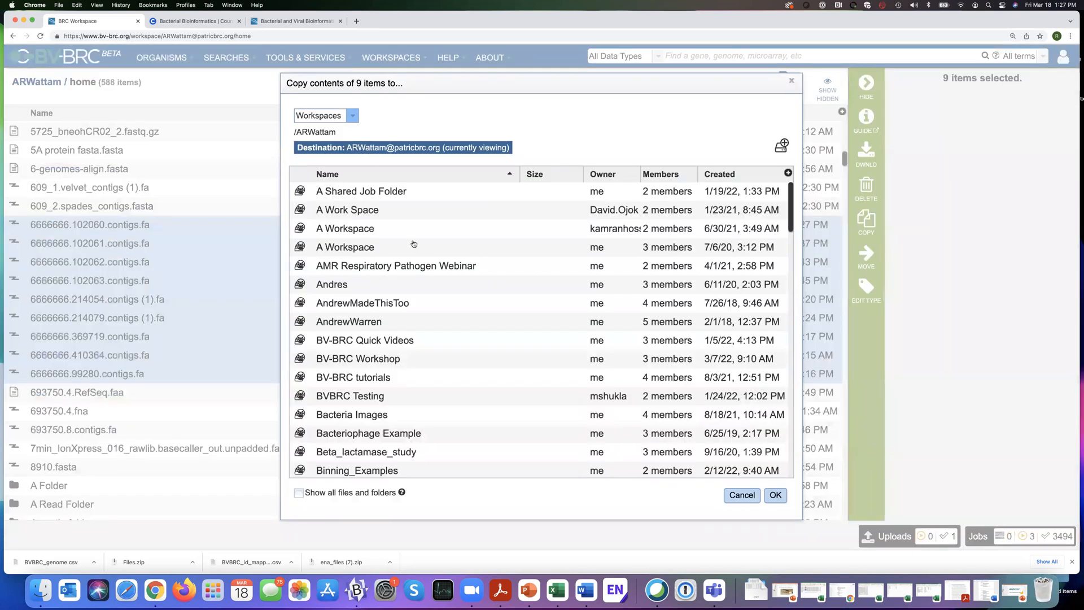
scroll(414, 244, down, 12)
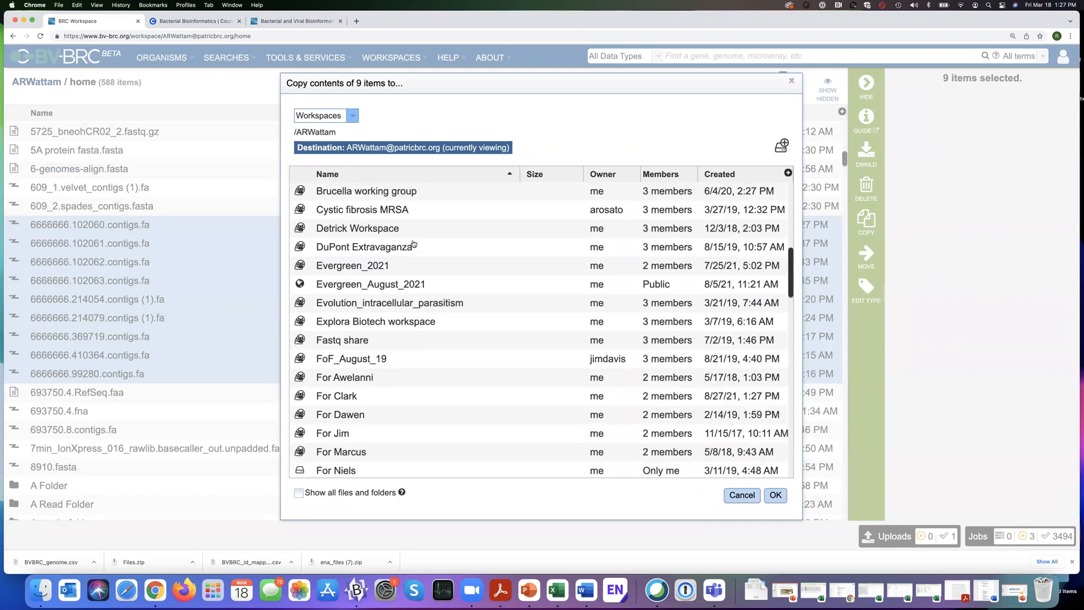
scroll(414, 243, down, 10)
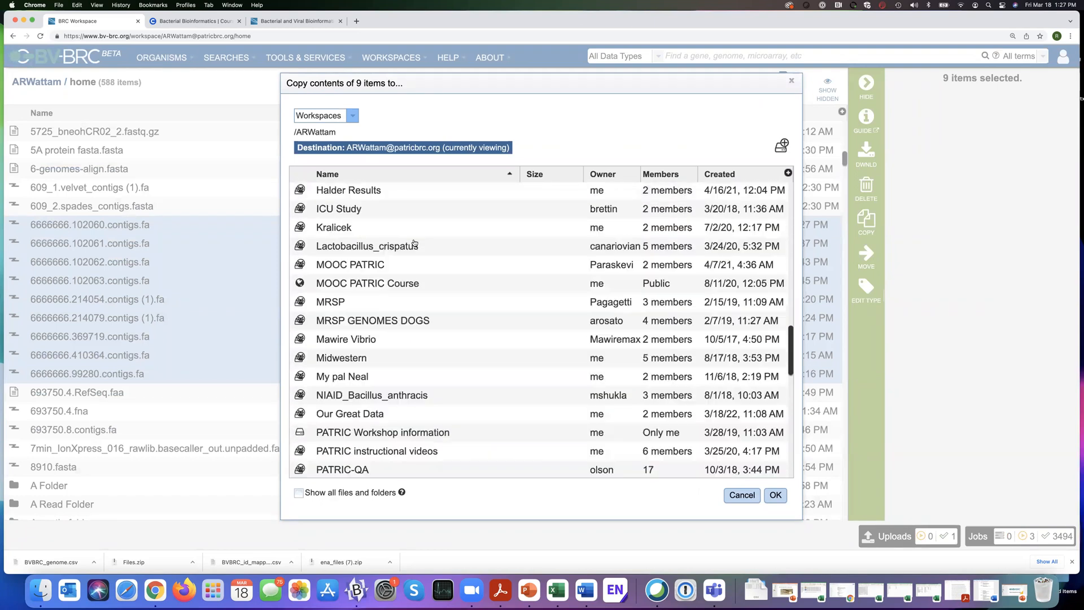
scroll(414, 243, down, 5)
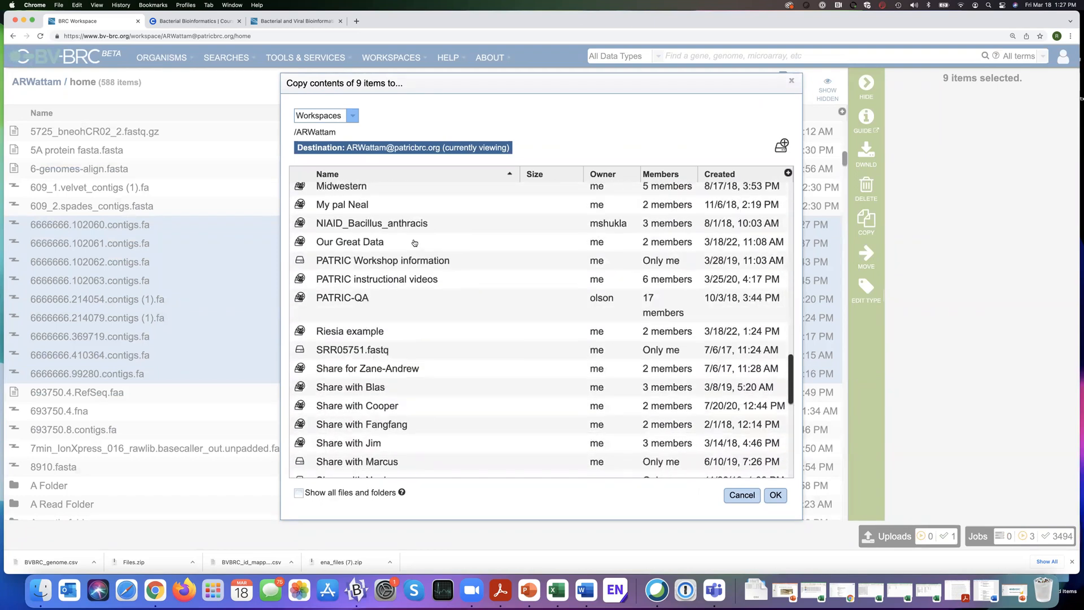
scroll(414, 243, down, 3)
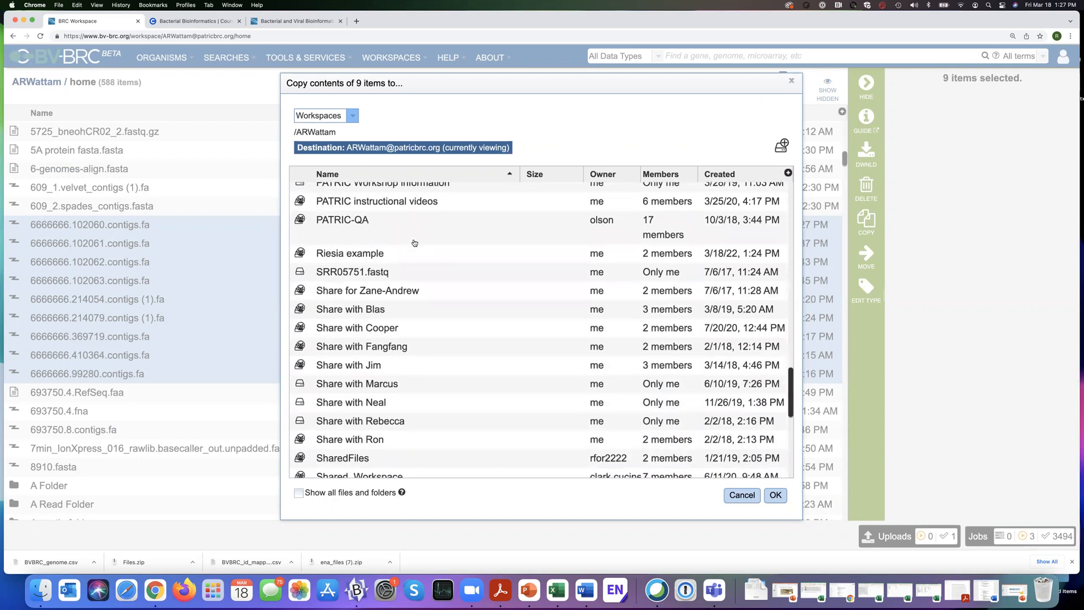
scroll(414, 243, up, 1)
click(341, 278)
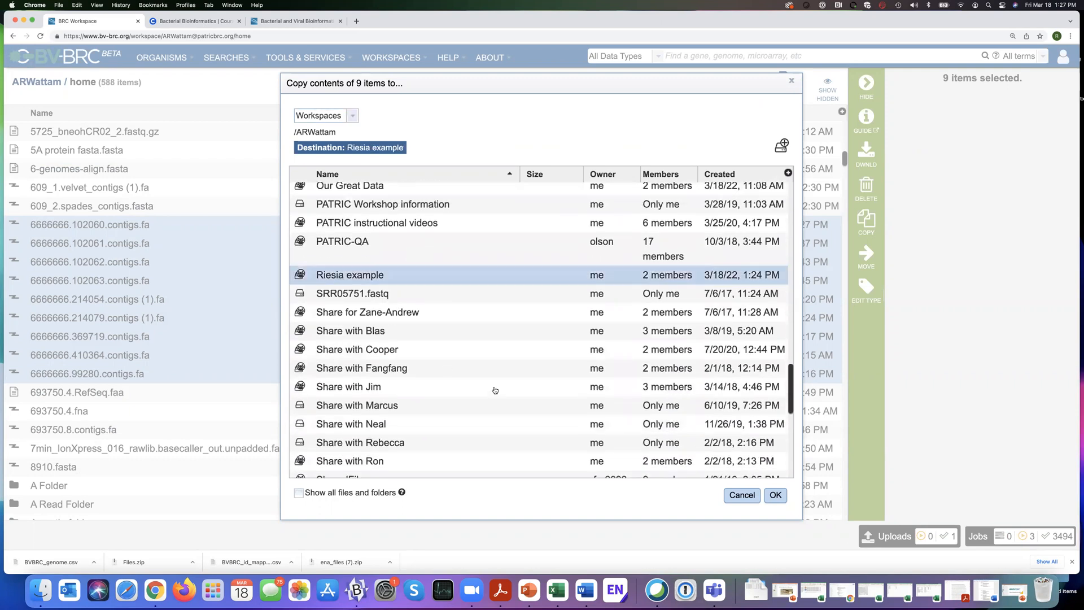
click(776, 496)
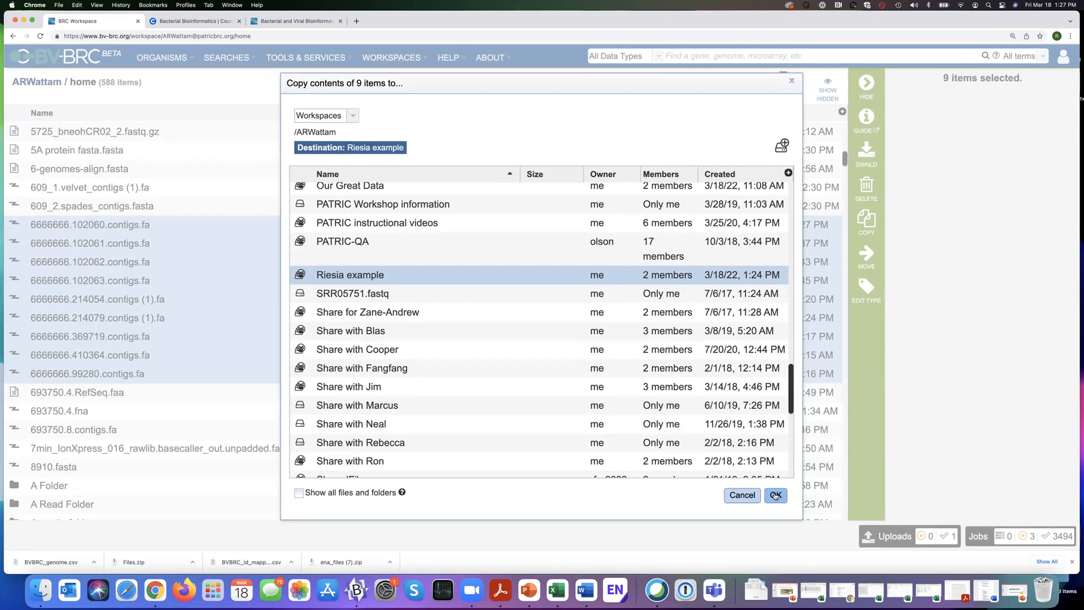
click(775, 496)
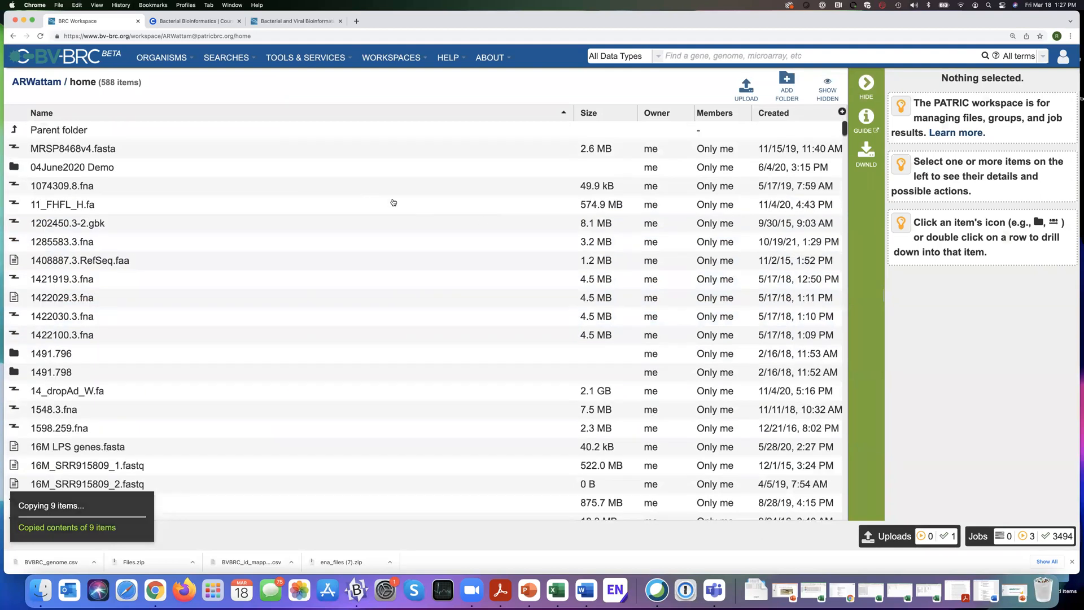
scroll(254, 266, down, 8)
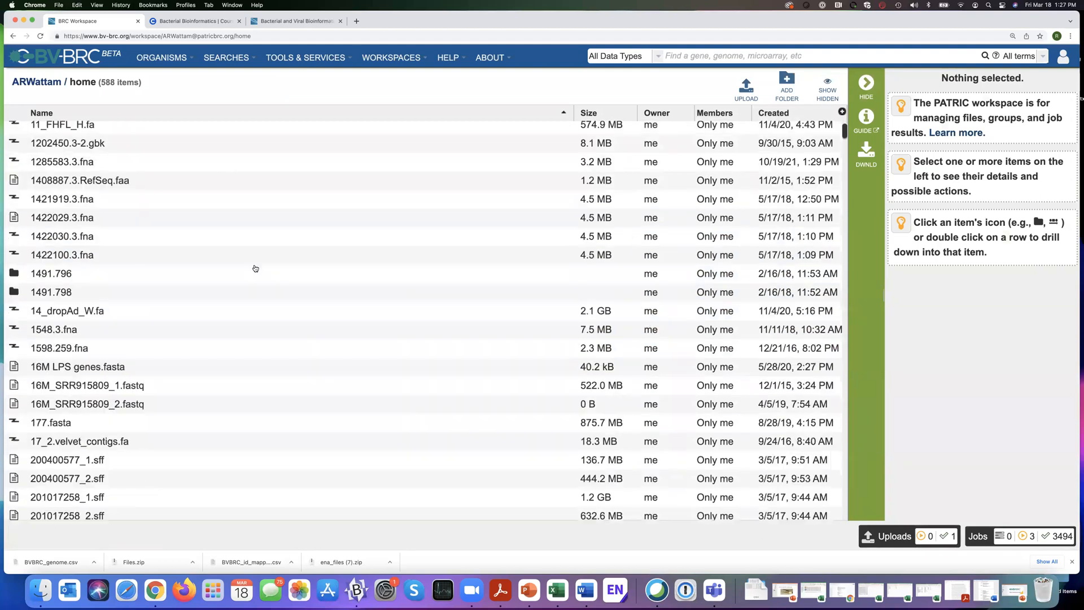
scroll(254, 266, down, 10)
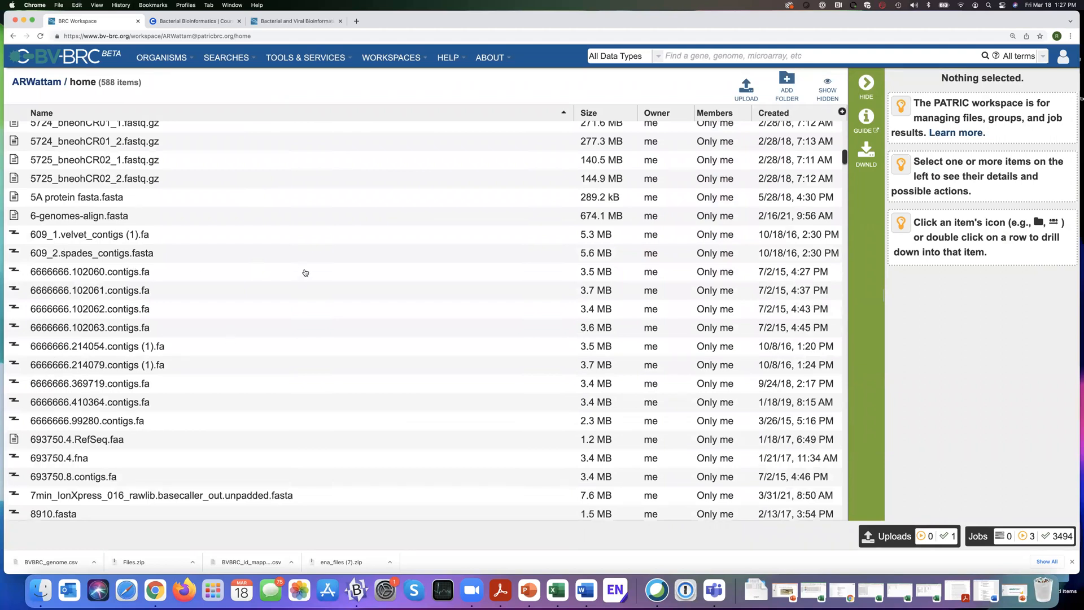
scroll(305, 274, up, 3)
scroll(304, 275, up, 12)
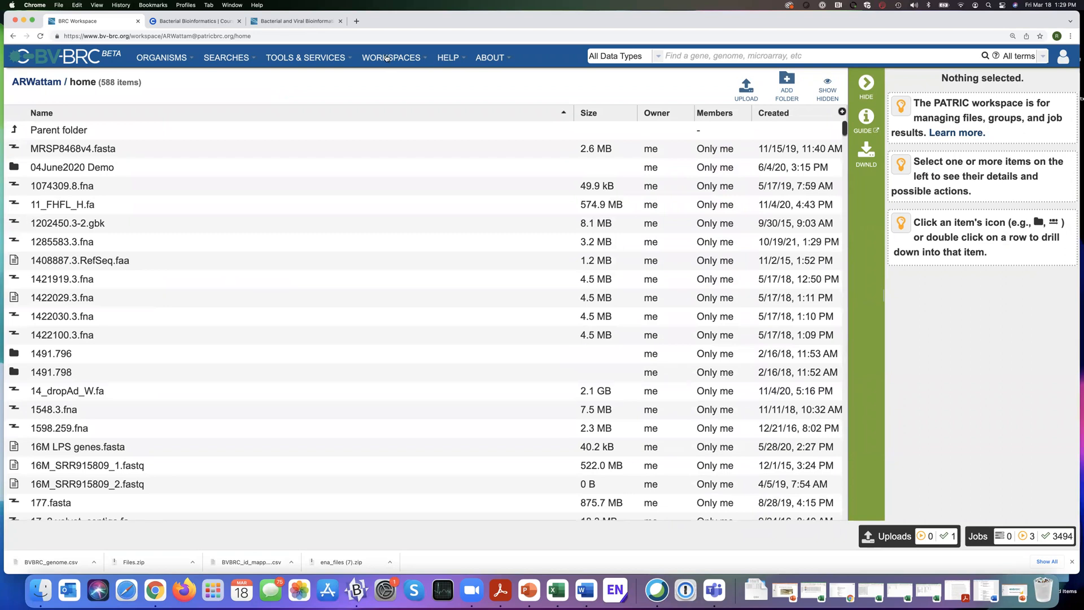
Return to the list of all workspaces and open the Riesia example workspace to check its contents.
click(386, 57)
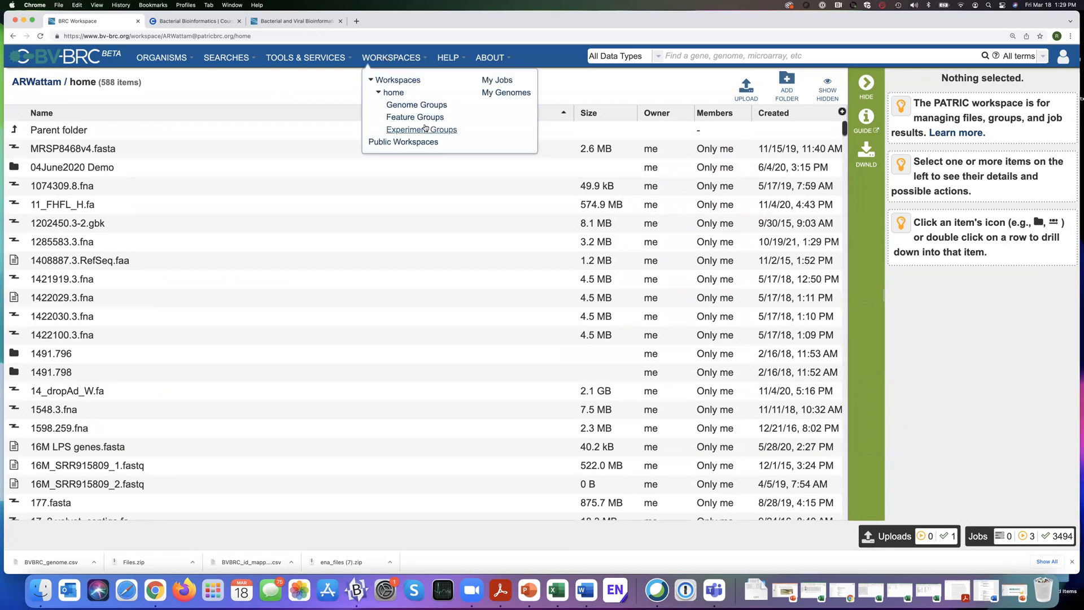
click(401, 81)
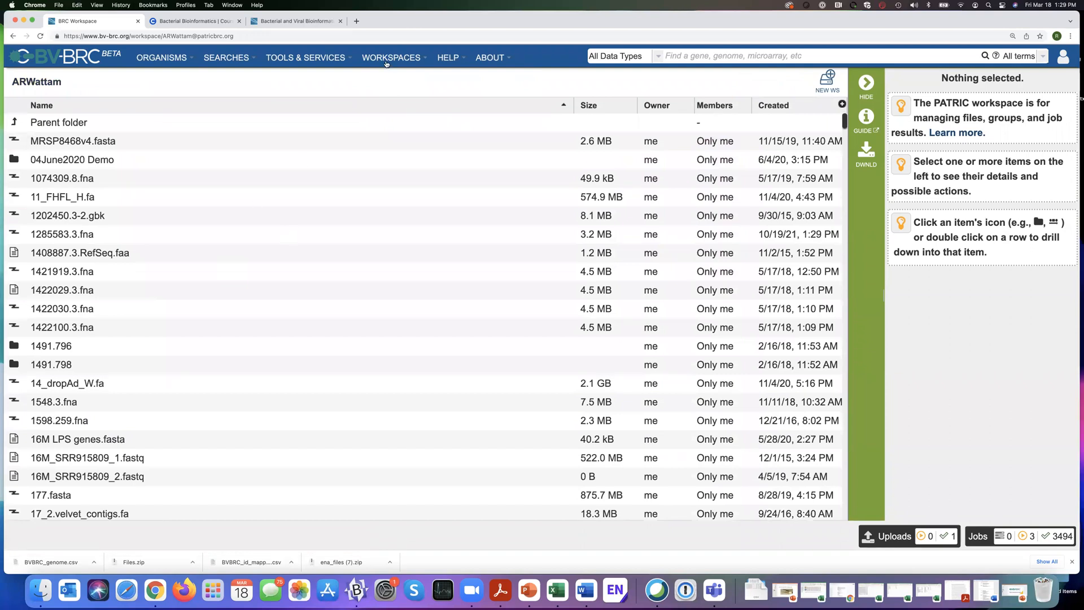
scroll(215, 240, down, 15)
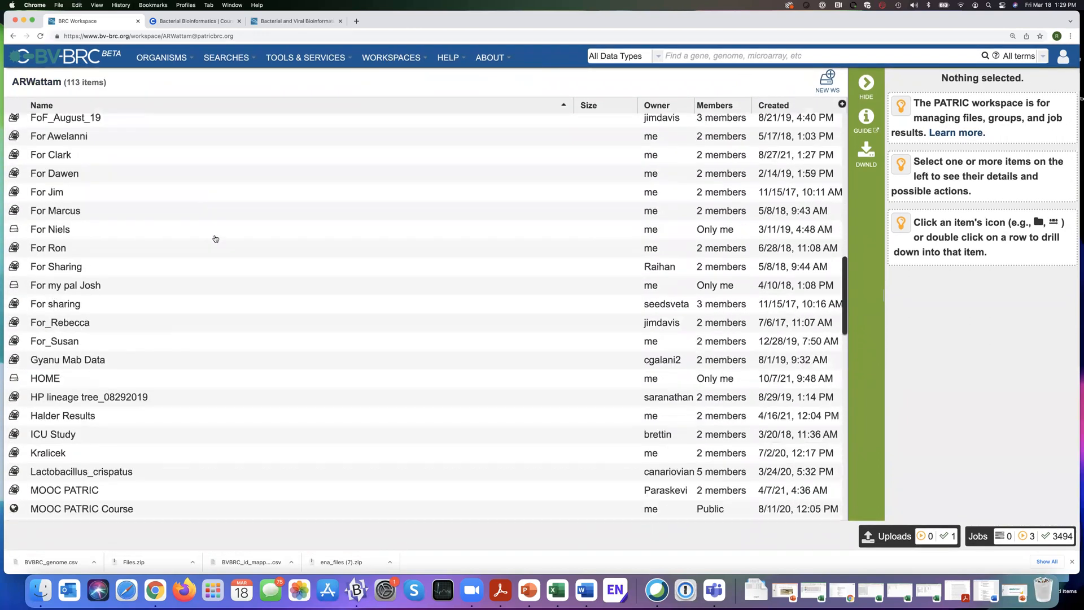
scroll(215, 240, down, 1)
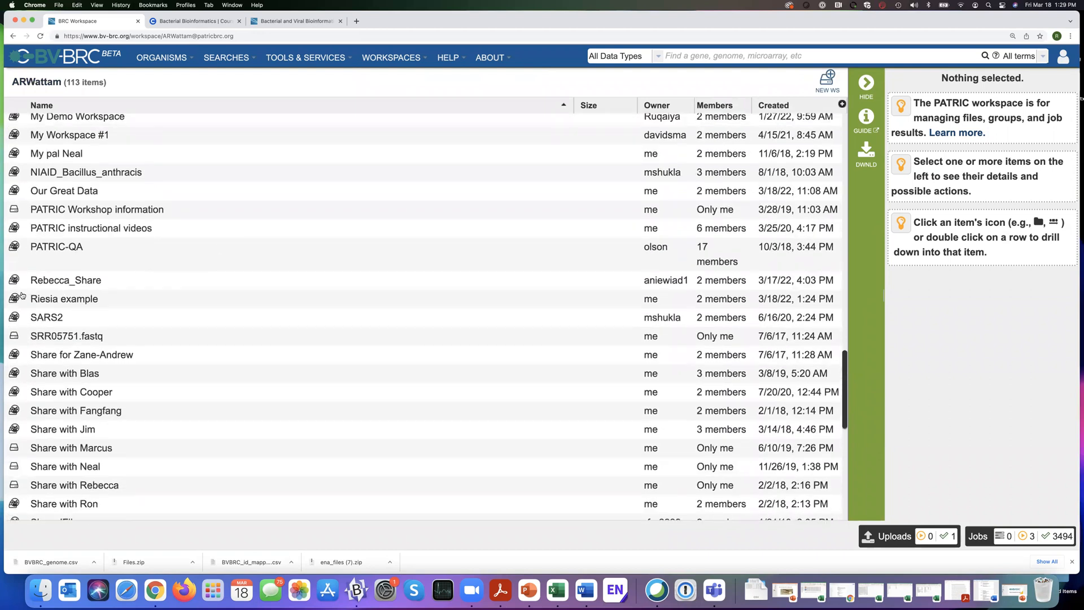
click(44, 302)
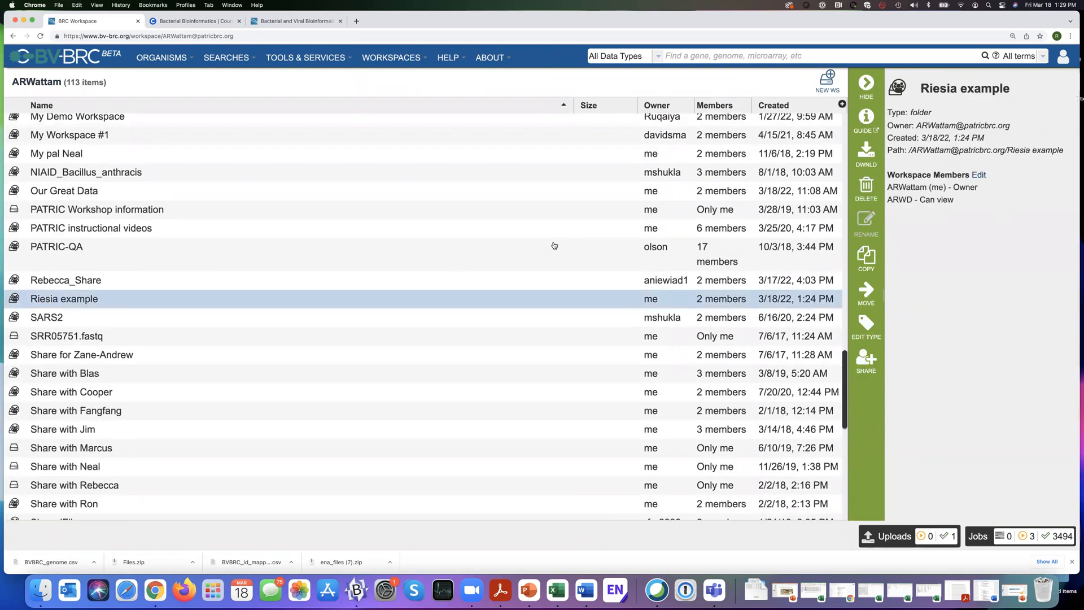
click(13, 300)
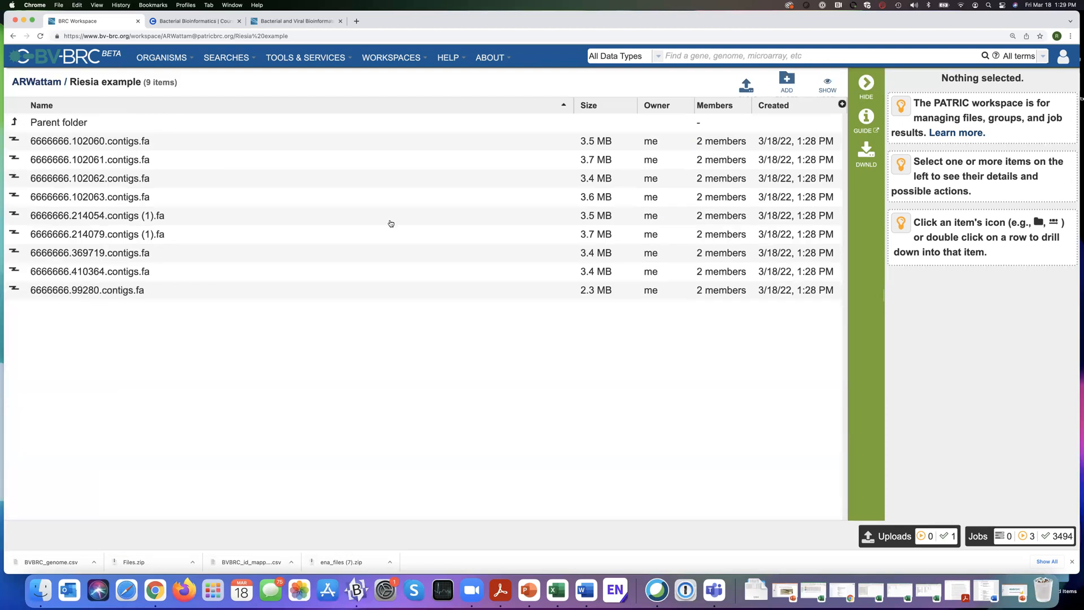
Delete the nine contigs files from 6666666.102060.contigs.fa through 6666666.99280.contigs.fa in the Riesia example workspace.
click(419, 148)
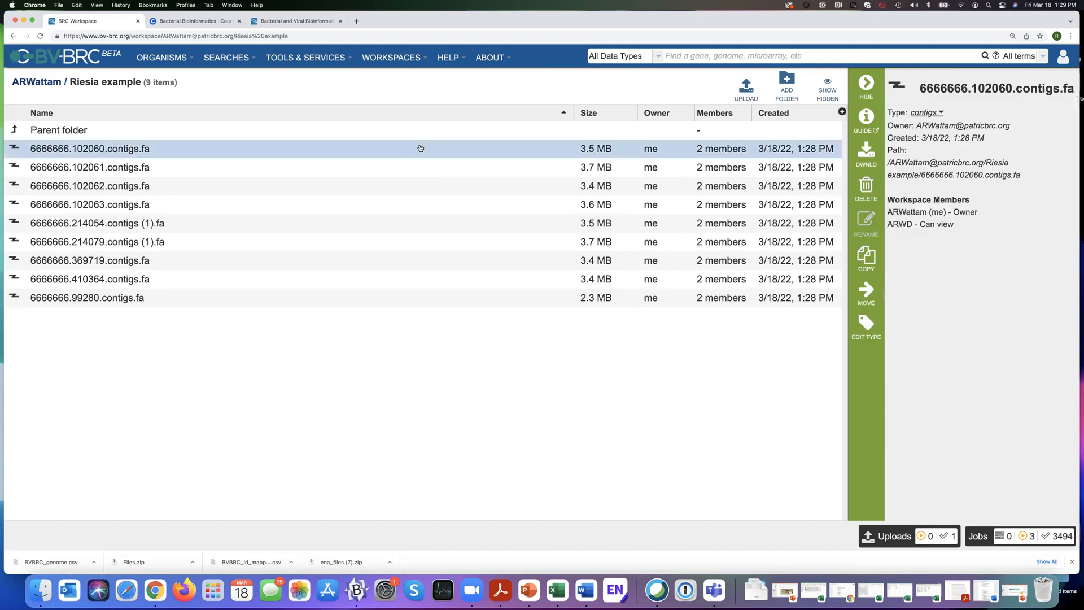
key(shift+Down)
key(shift+Down)
key(shift+Down)
key(shift+Down)
key(shift+Down)
key(shift+Down)
key(shift+Down)
key(shift+Down)
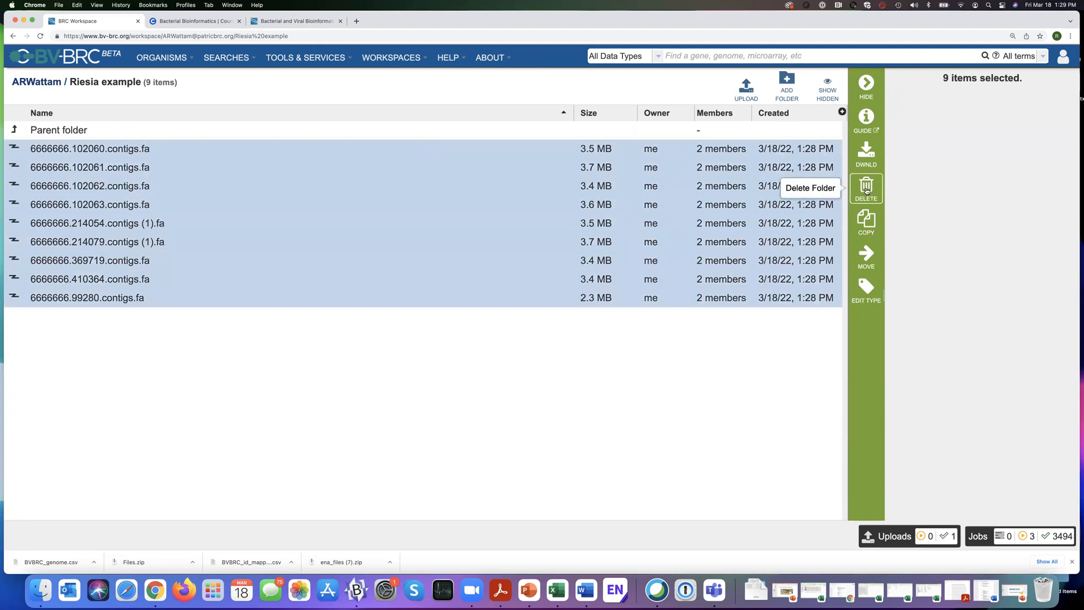
click(866, 189)
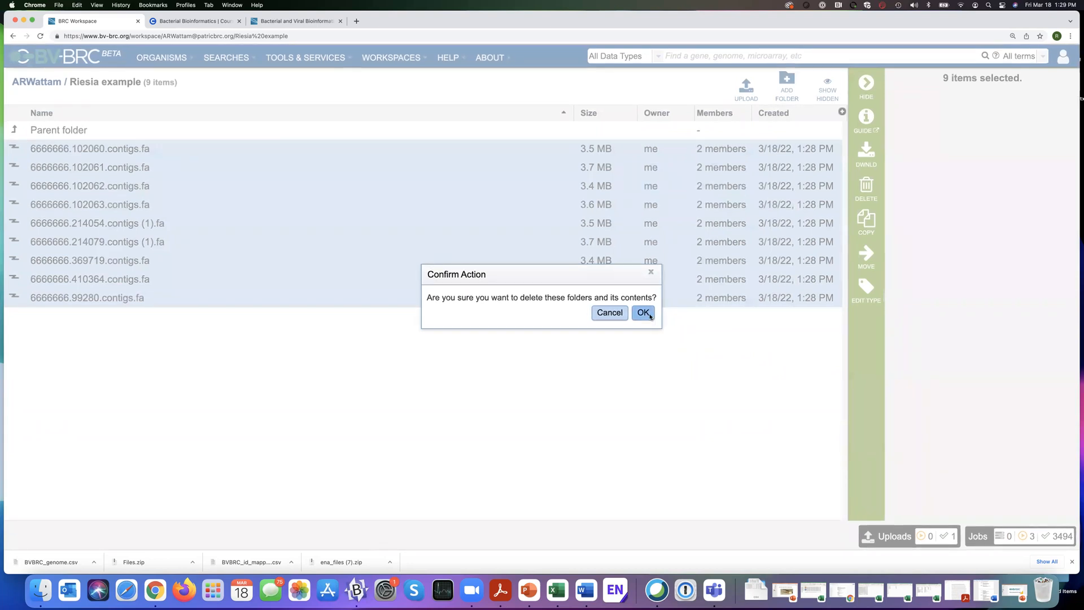
click(644, 313)
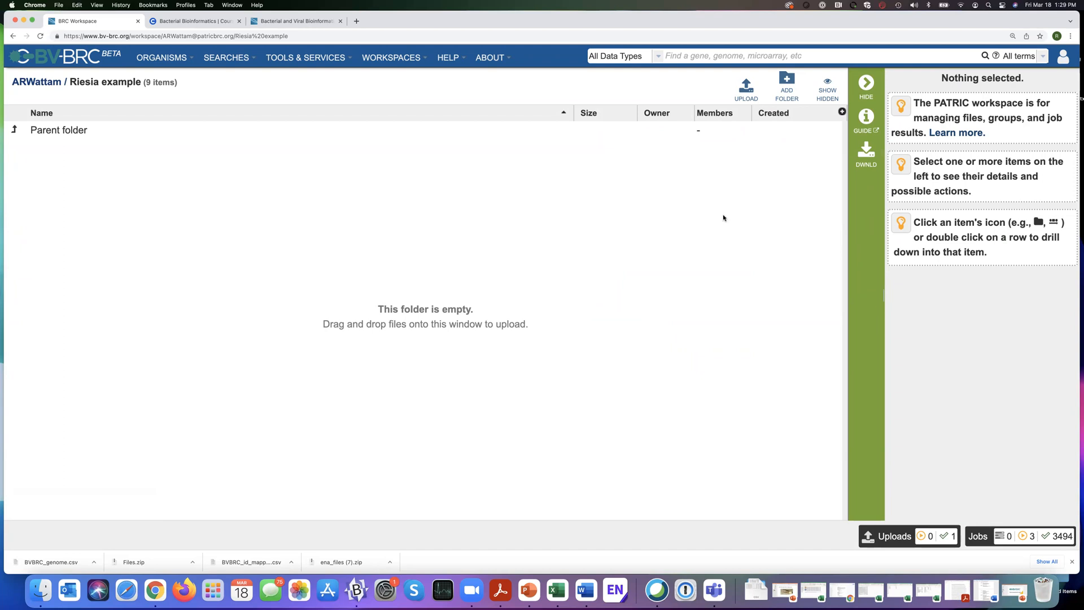
Browse the list of public workspaces and open the MOOC PATRIC Course workspace.
click(404, 58)
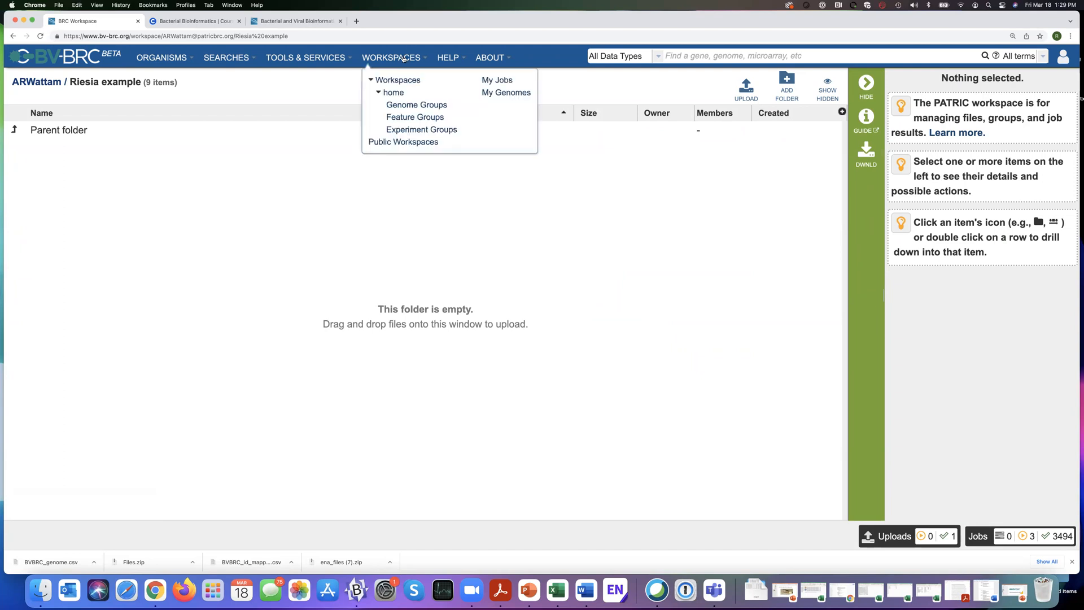
click(411, 144)
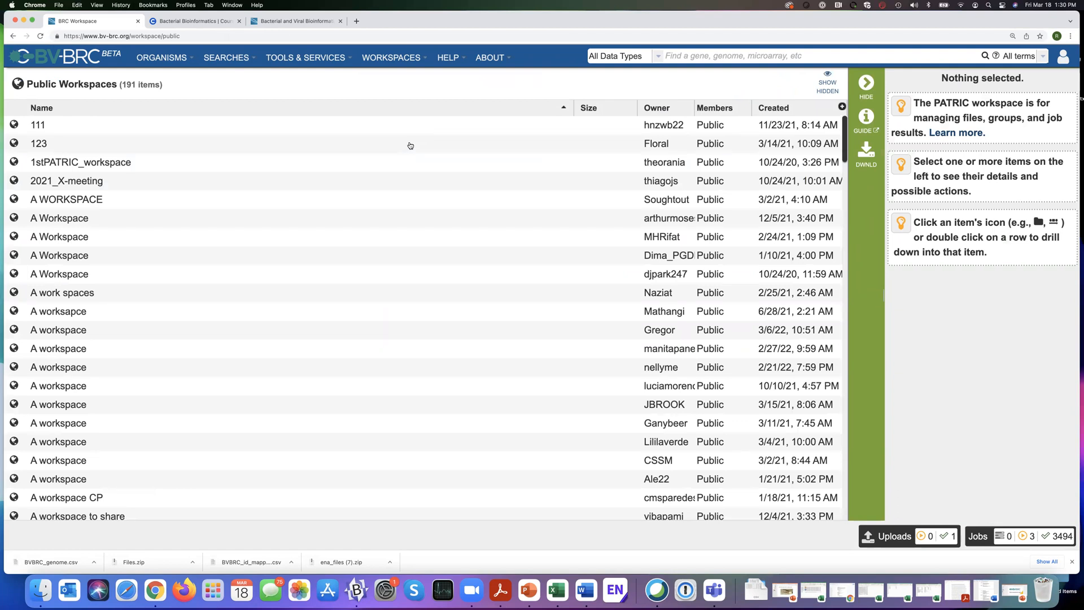
scroll(353, 284, down, 10)
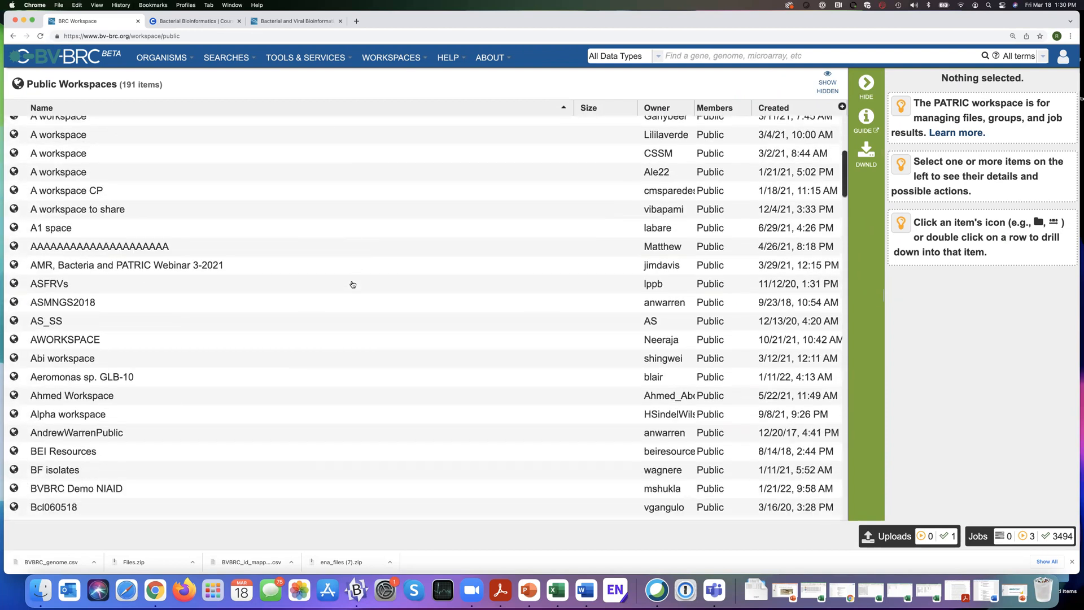
scroll(353, 285, up, 3)
scroll(353, 284, down, 2)
scroll(353, 284, down, 8)
scroll(353, 284, down, 8)
scroll(353, 284, down, 6)
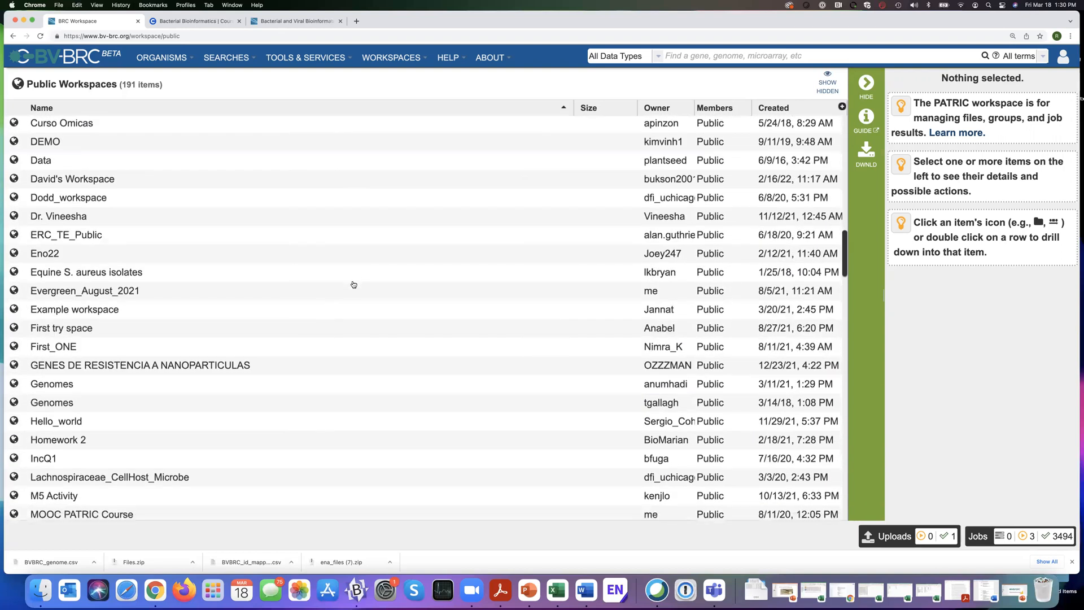
scroll(354, 284, down, 3)
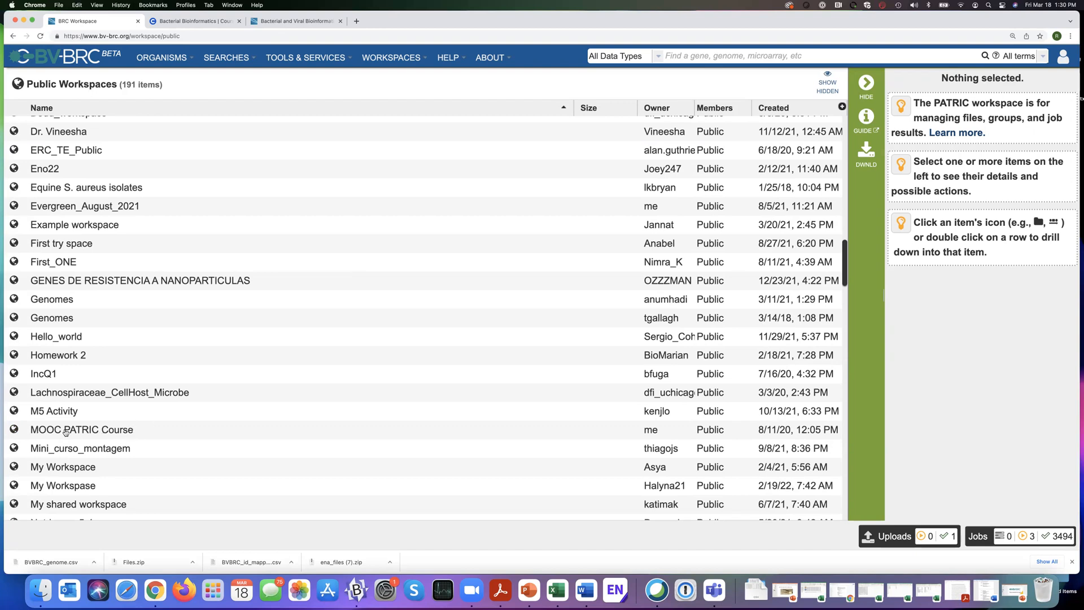
click(15, 430)
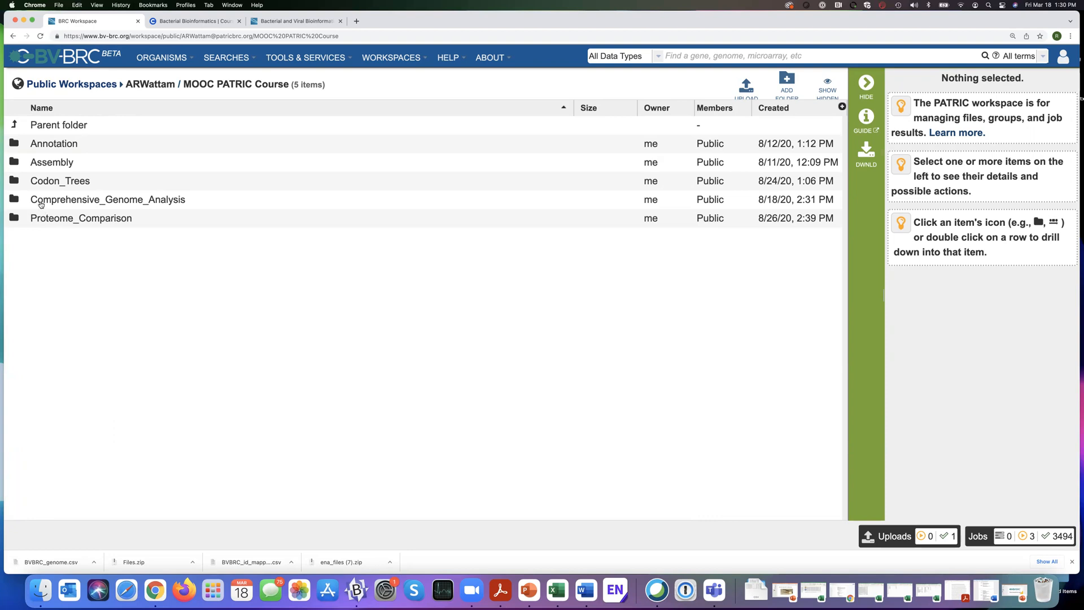
Open the Comprehensive_Genome_Analysis folder and check the contents of its Contigs, Reads and Assignment subfolders.
click(16, 201)
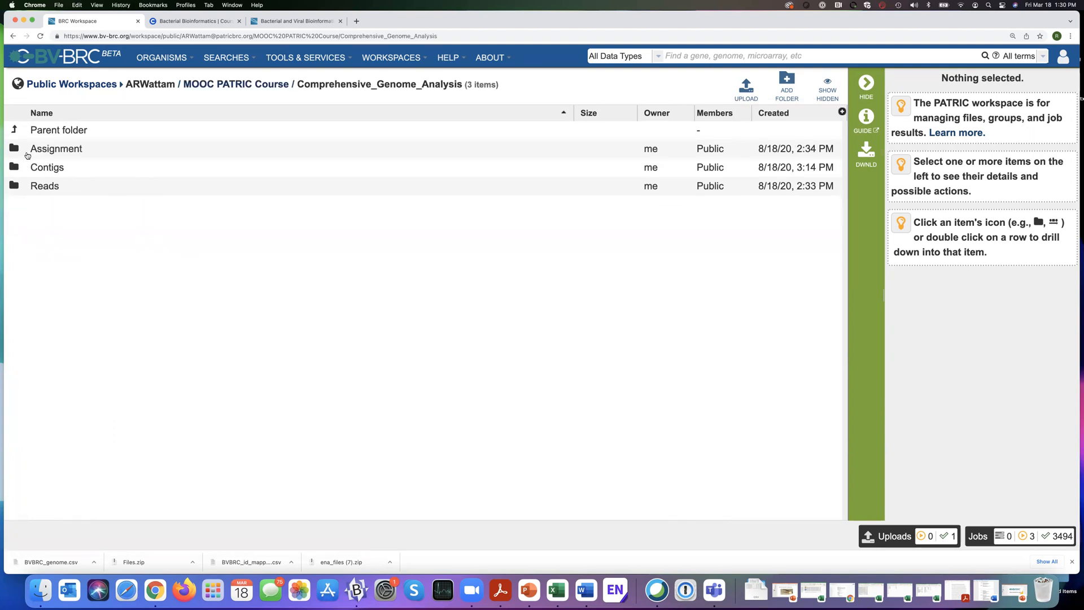
click(14, 168)
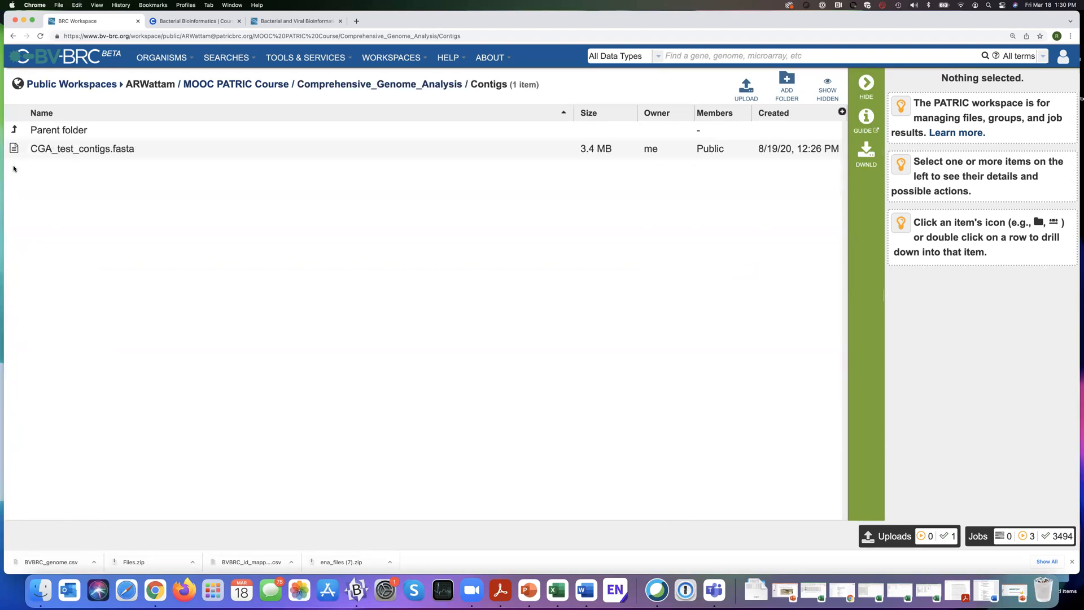
click(16, 130)
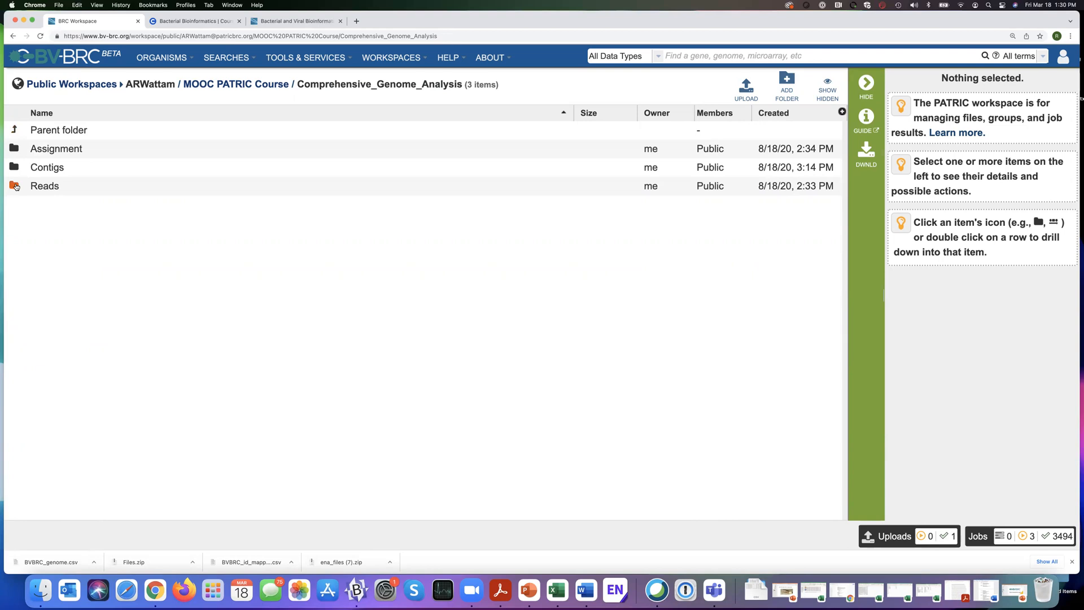
click(15, 187)
click(16, 131)
click(13, 150)
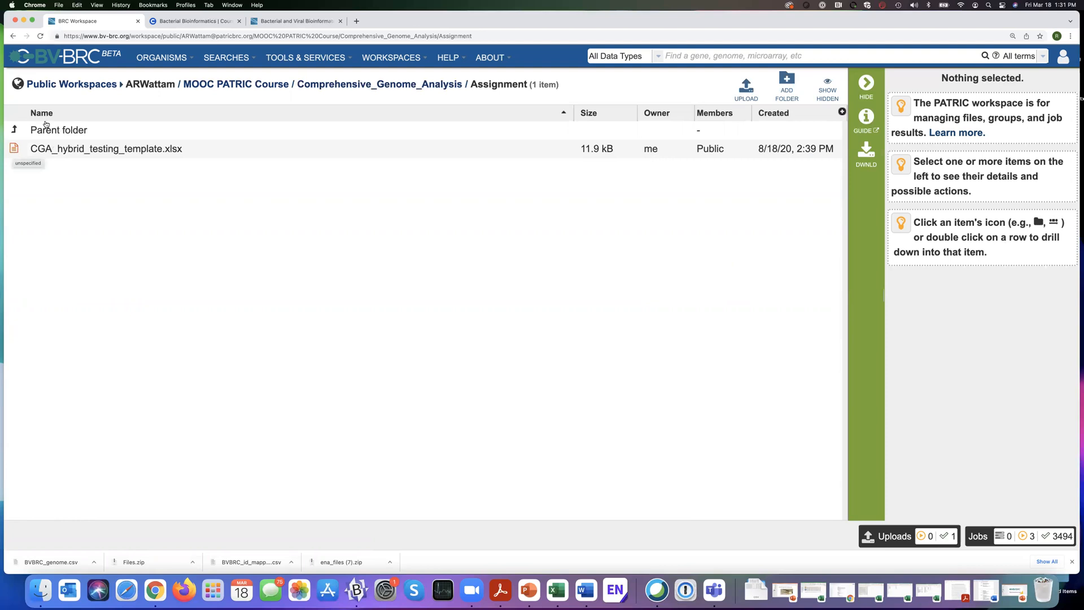
click(15, 131)
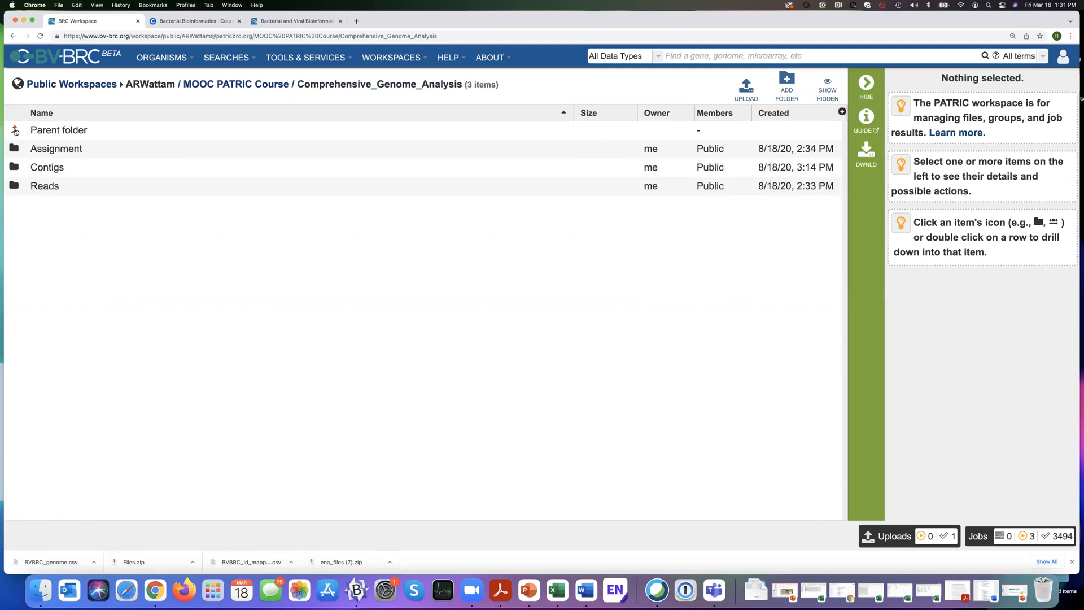
Go back up from the Comprehensive_Genome_Analysis folder to the list of public workspaces.
click(16, 131)
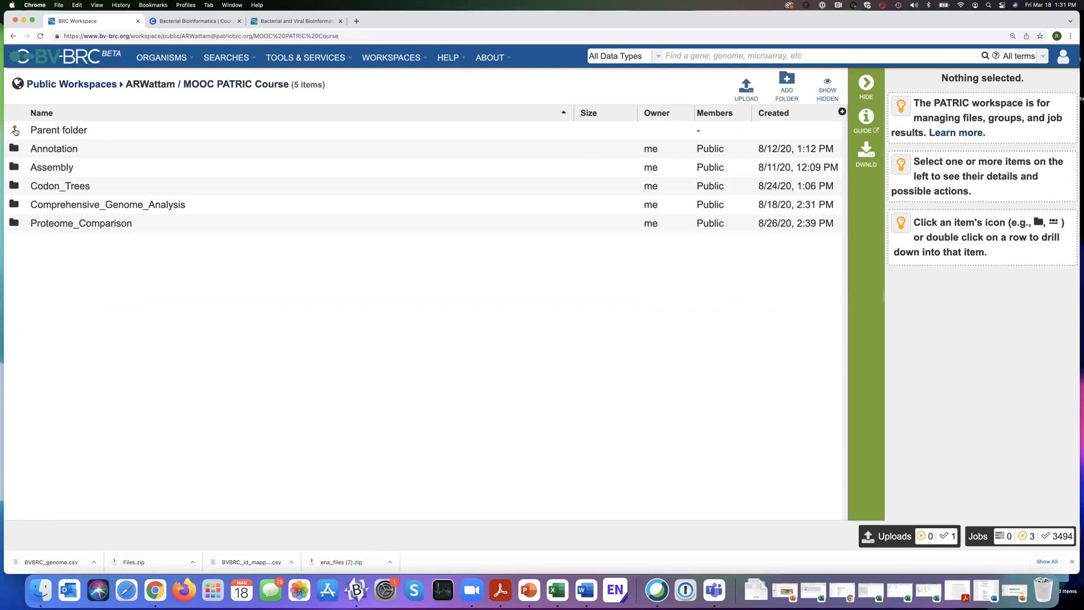
click(15, 131)
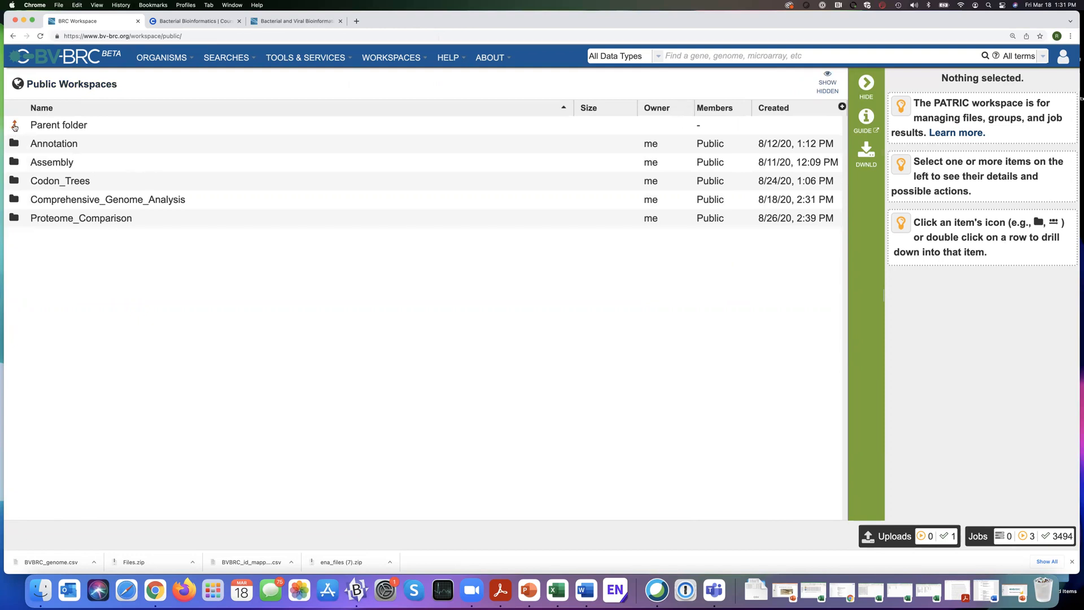
click(15, 125)
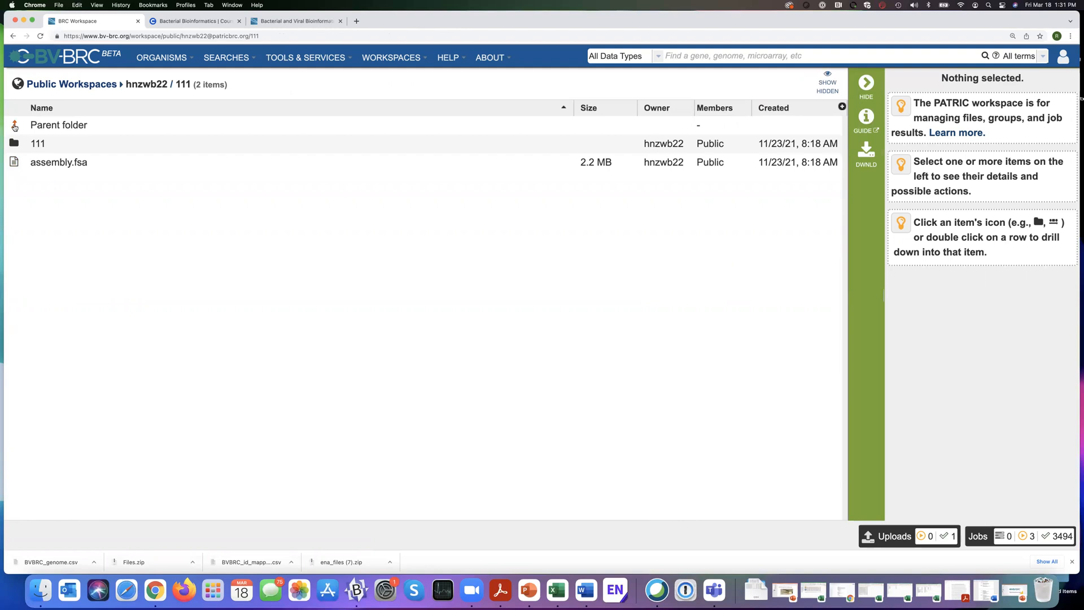
click(15, 125)
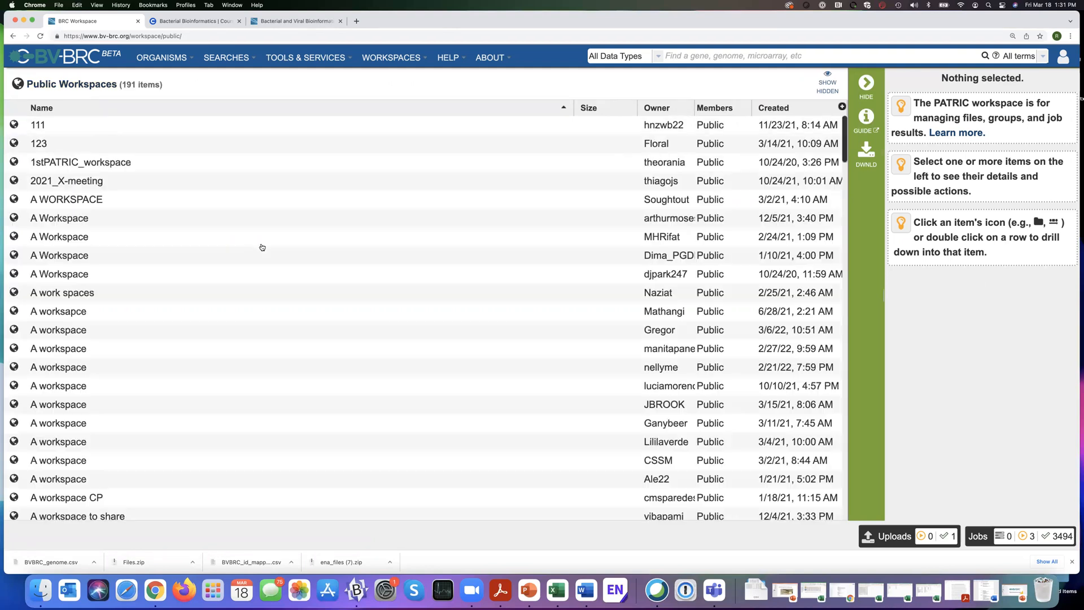
Find the PATRIC Workshop public workspace and open the Buchnera information folder inside its Comparative Genomics folder.
scroll(238, 266, down, 1)
scroll(239, 266, down, 20)
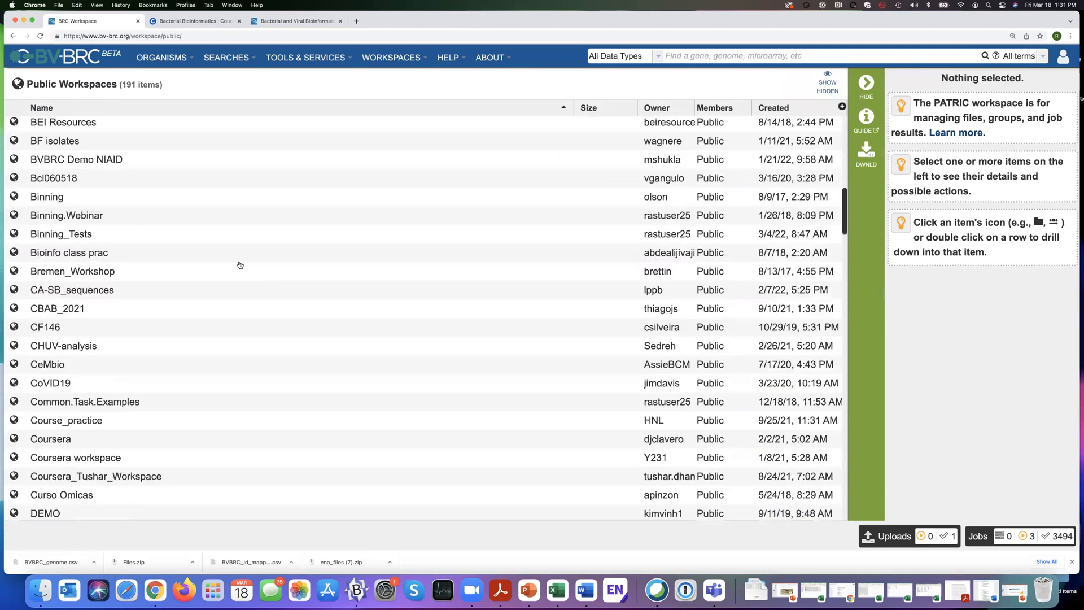
scroll(241, 265, down, 8)
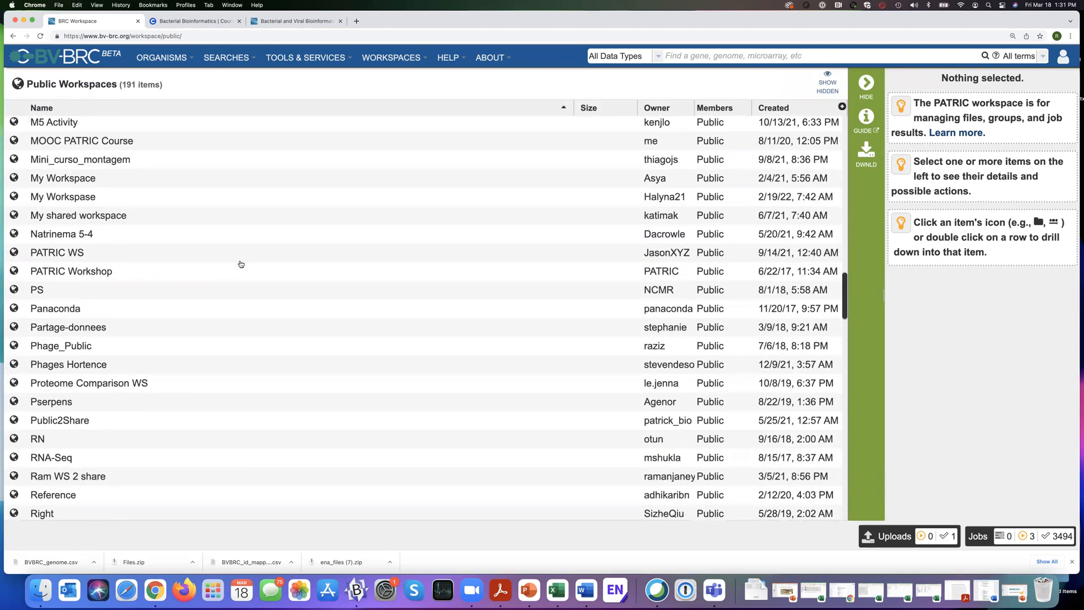
scroll(240, 264, down, 3)
scroll(239, 265, up, 6)
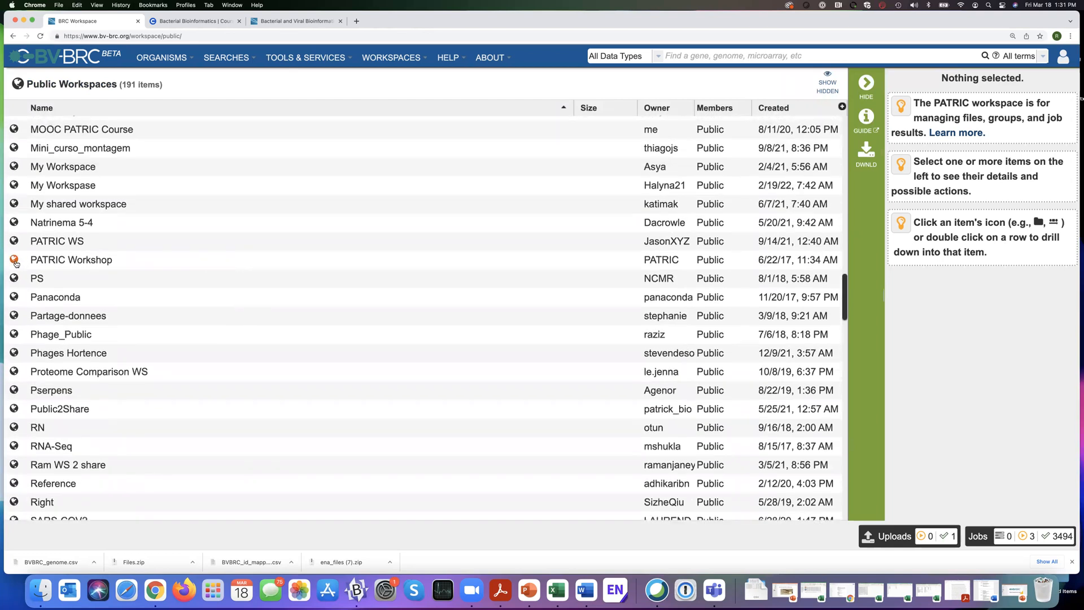
scroll(17, 263, down, 1)
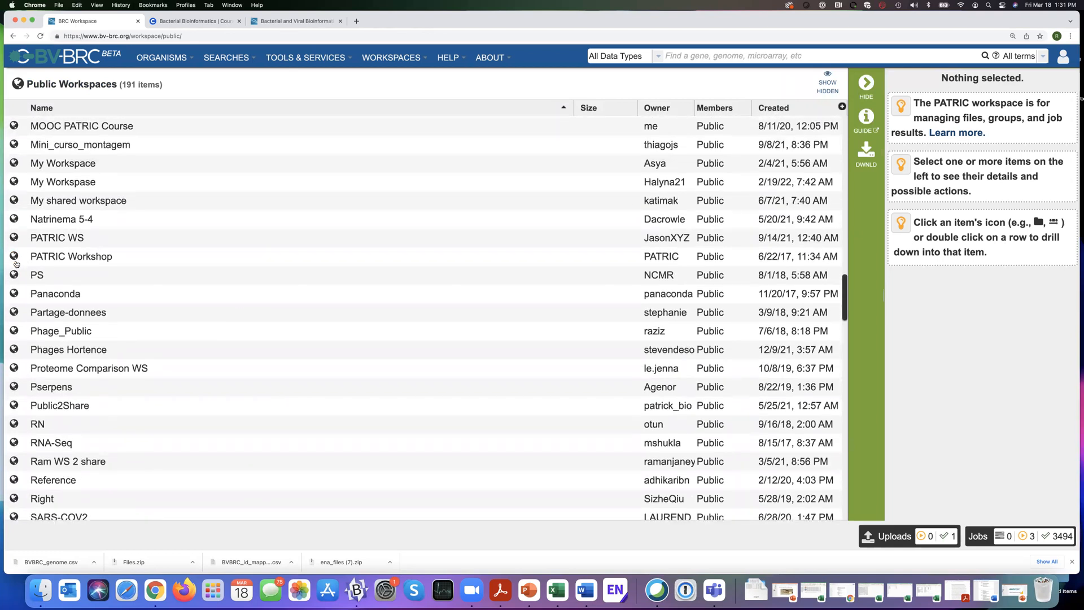
click(12, 257)
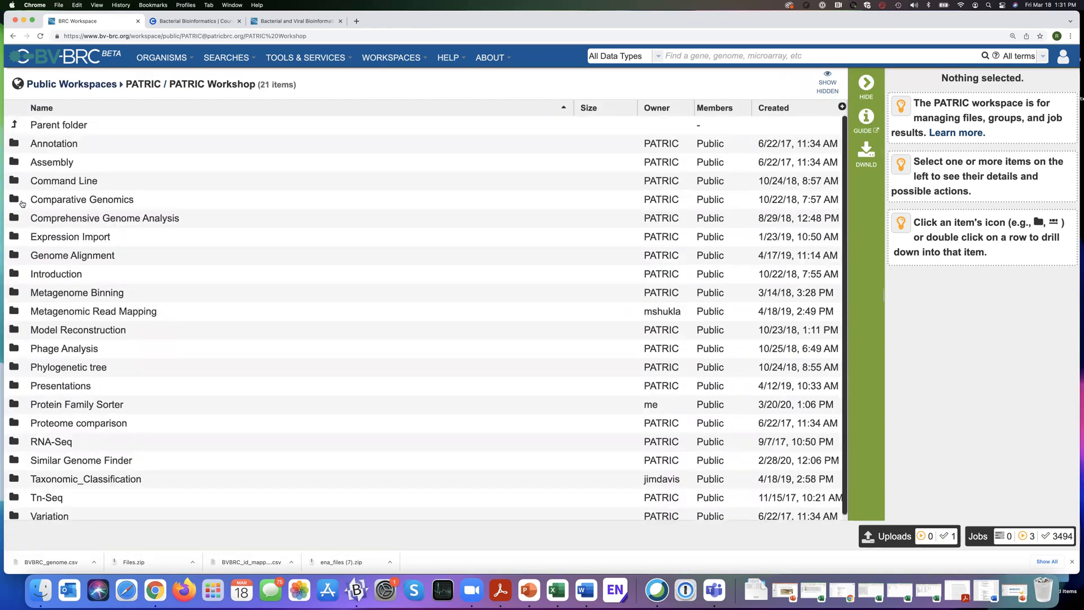
click(15, 200)
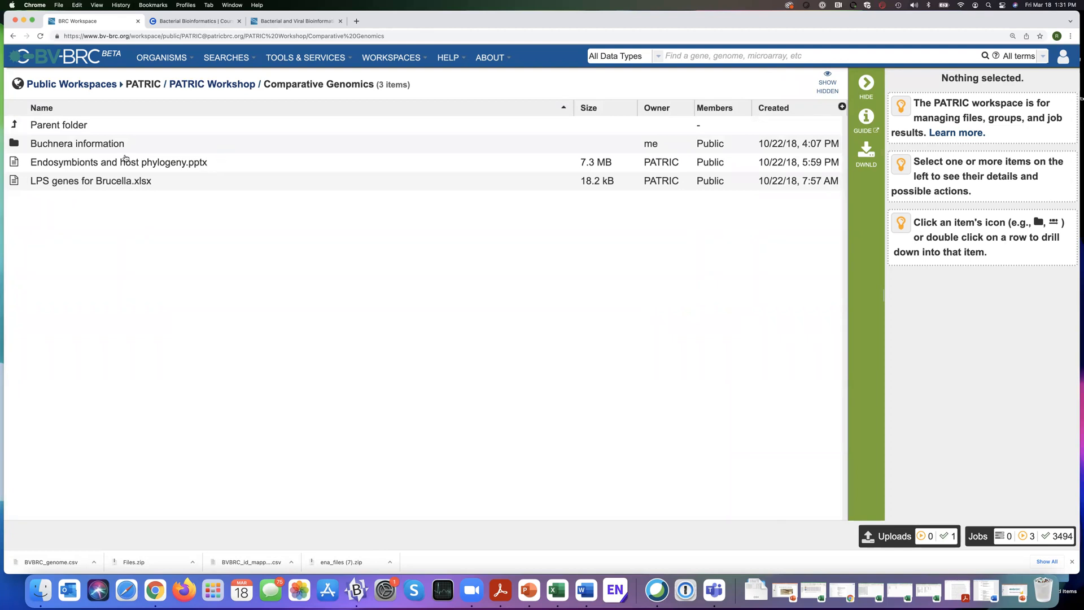
click(16, 145)
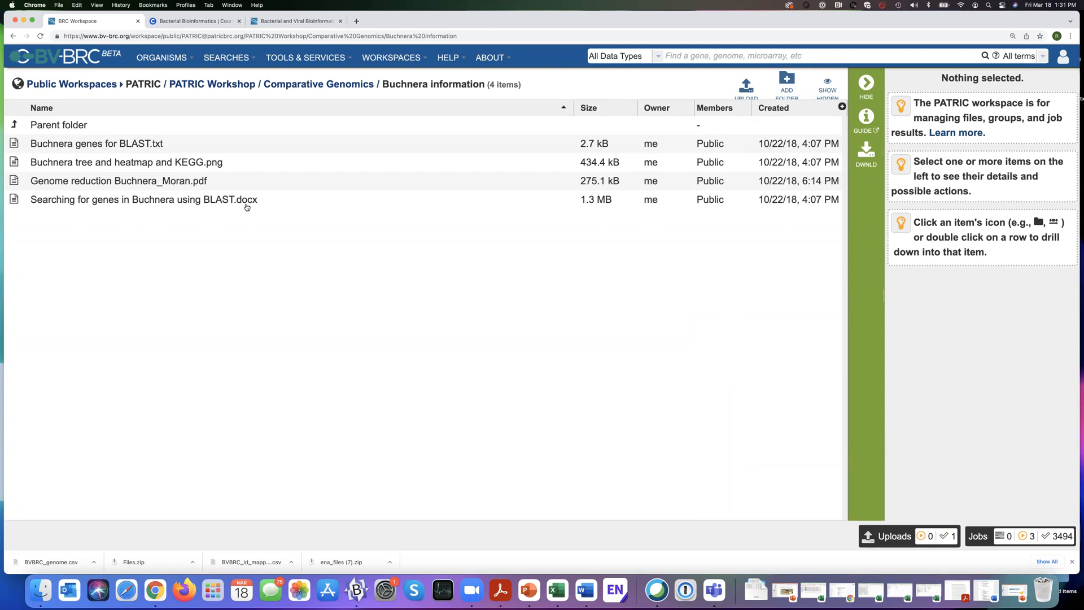
Return to the list of own workspaces and make the Riesia example workspace publicly readable.
click(400, 59)
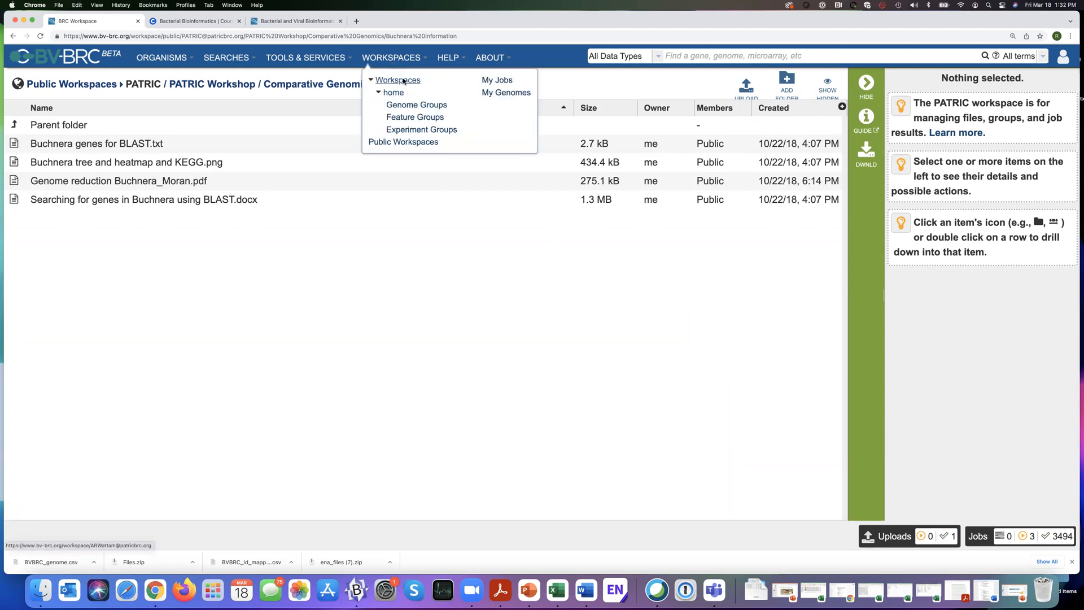
click(404, 81)
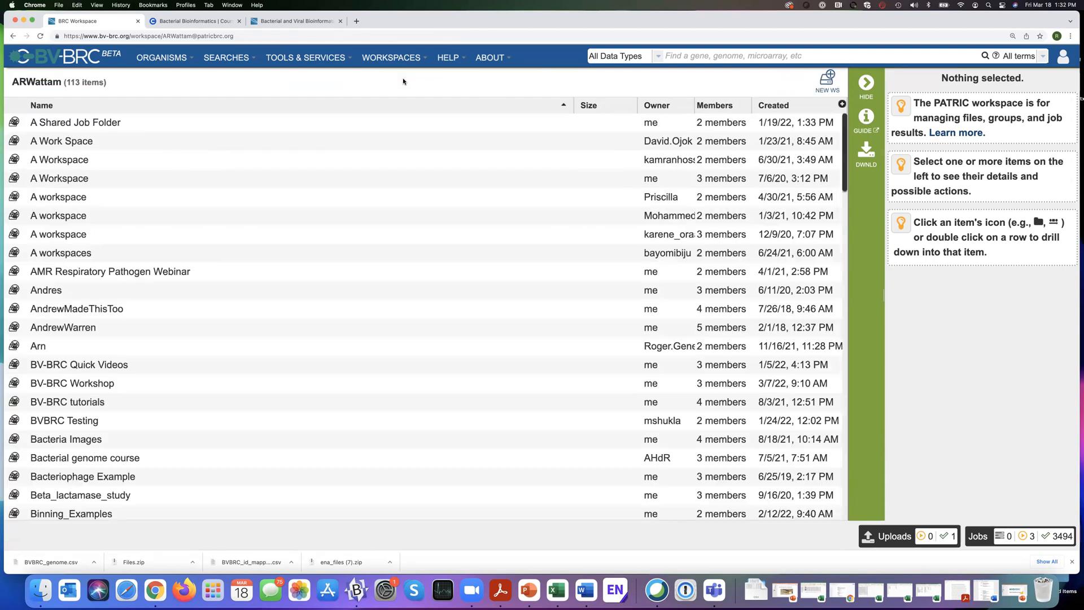
scroll(289, 289, down, 8)
scroll(290, 291, down, 15)
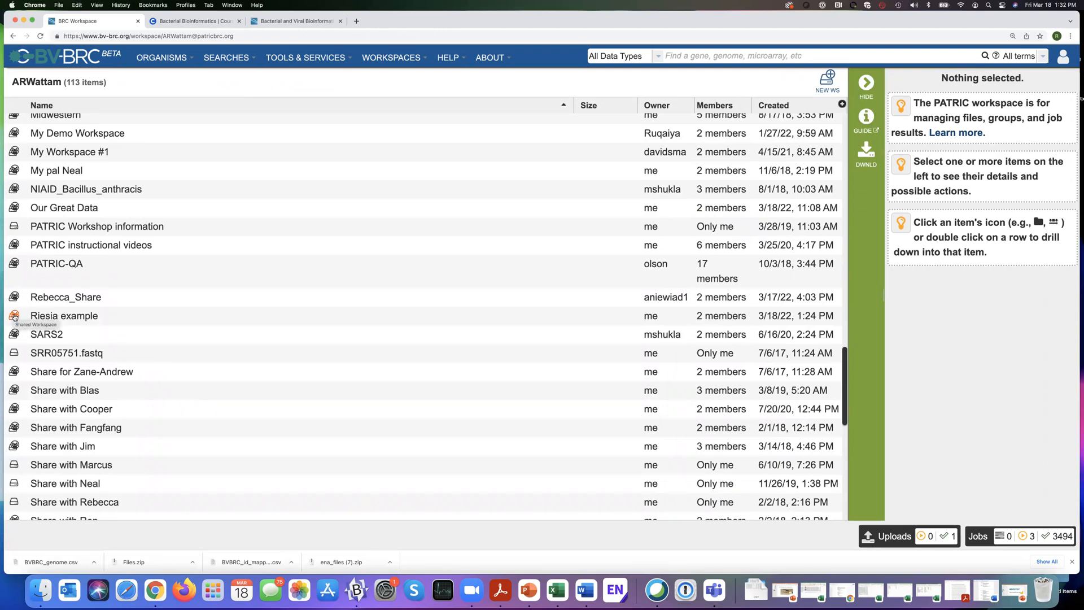
click(63, 318)
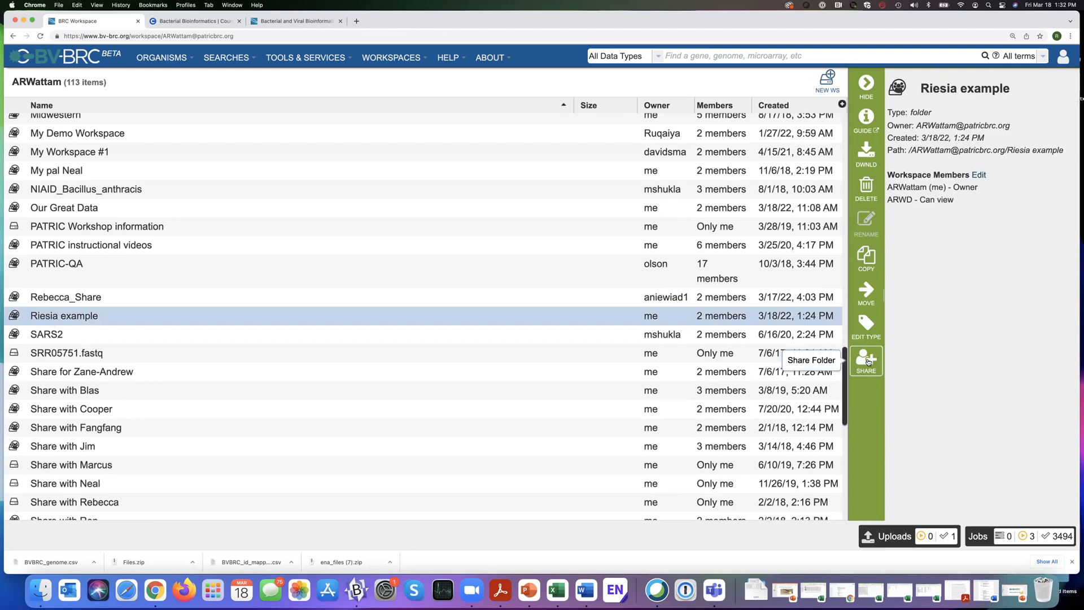
click(869, 361)
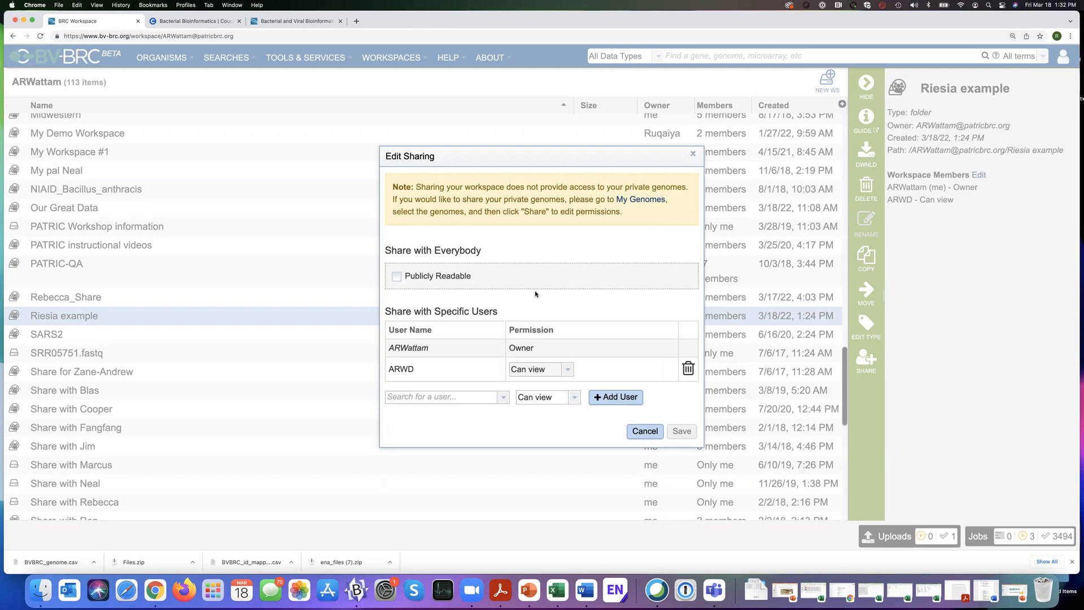
click(398, 277)
click(682, 432)
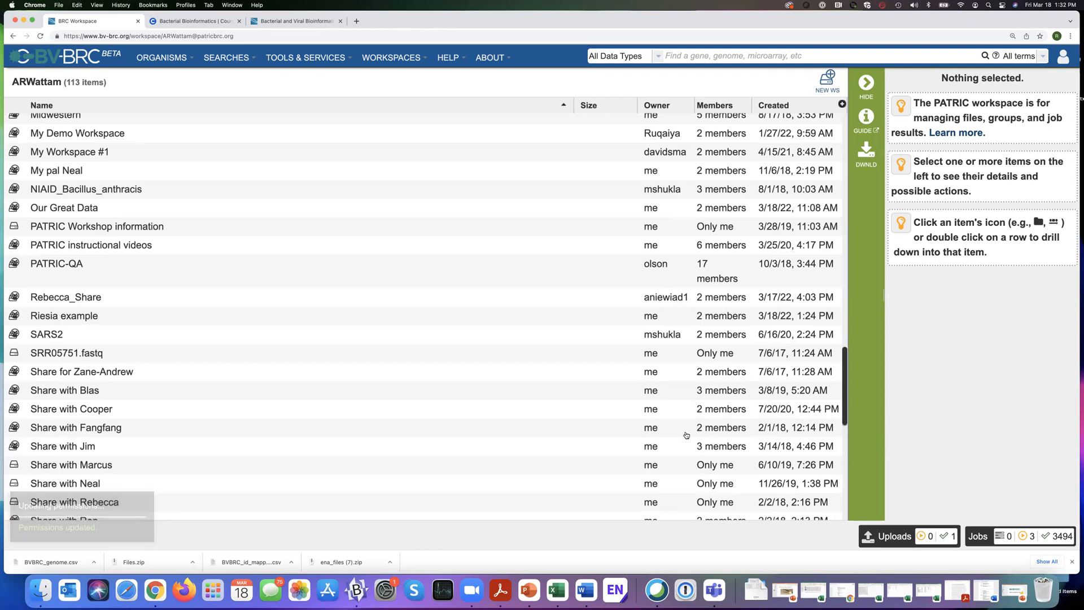
Open the list of public workspaces and find the Riesia example workspace in it.
click(390, 59)
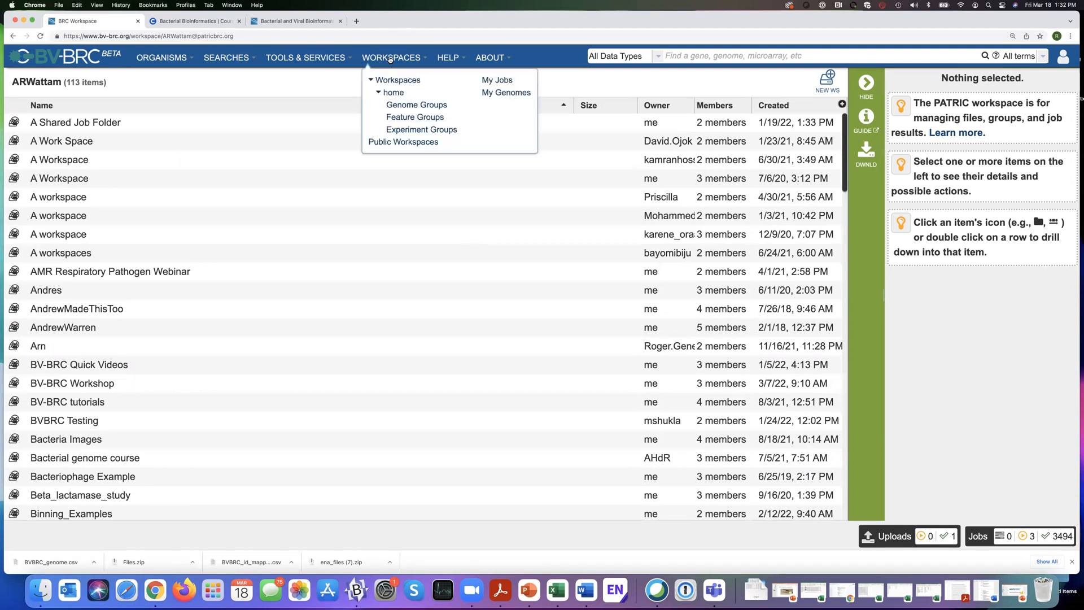
click(405, 145)
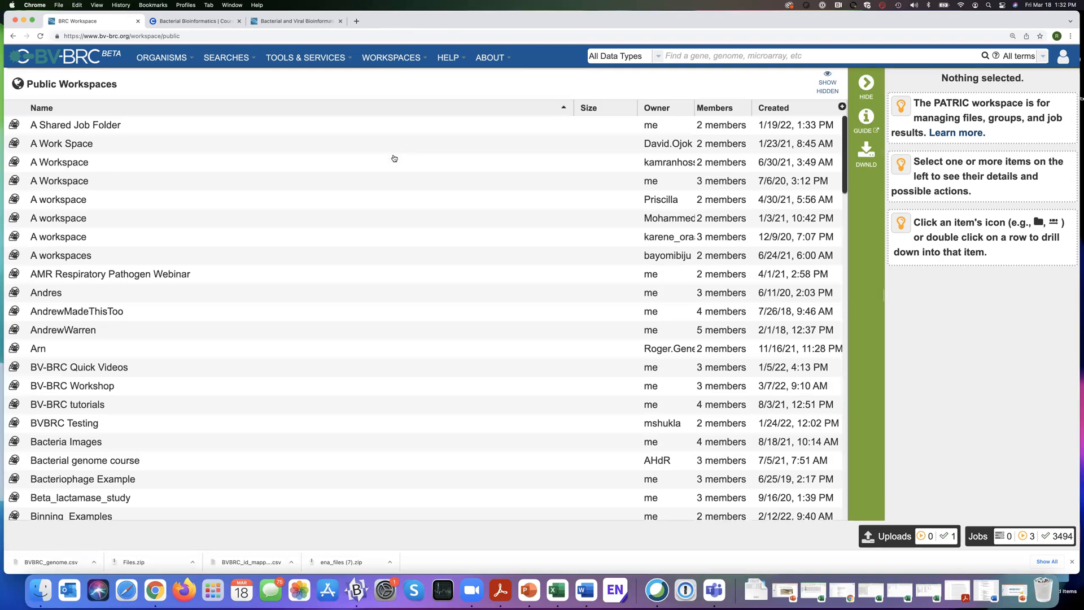
scroll(301, 269, down, 5)
scroll(301, 269, down, 10)
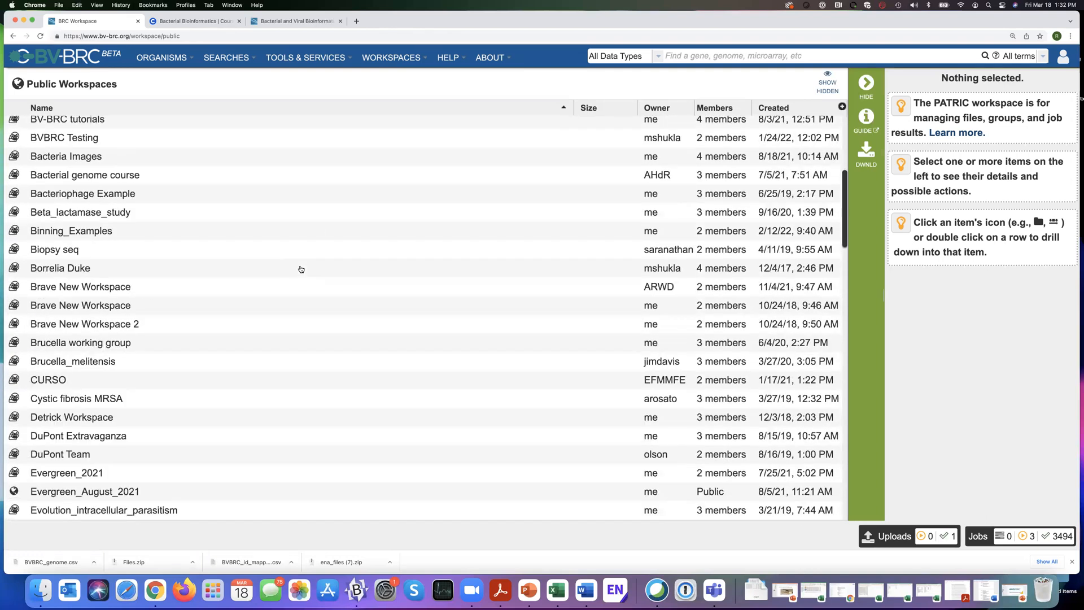
scroll(301, 268, down, 10)
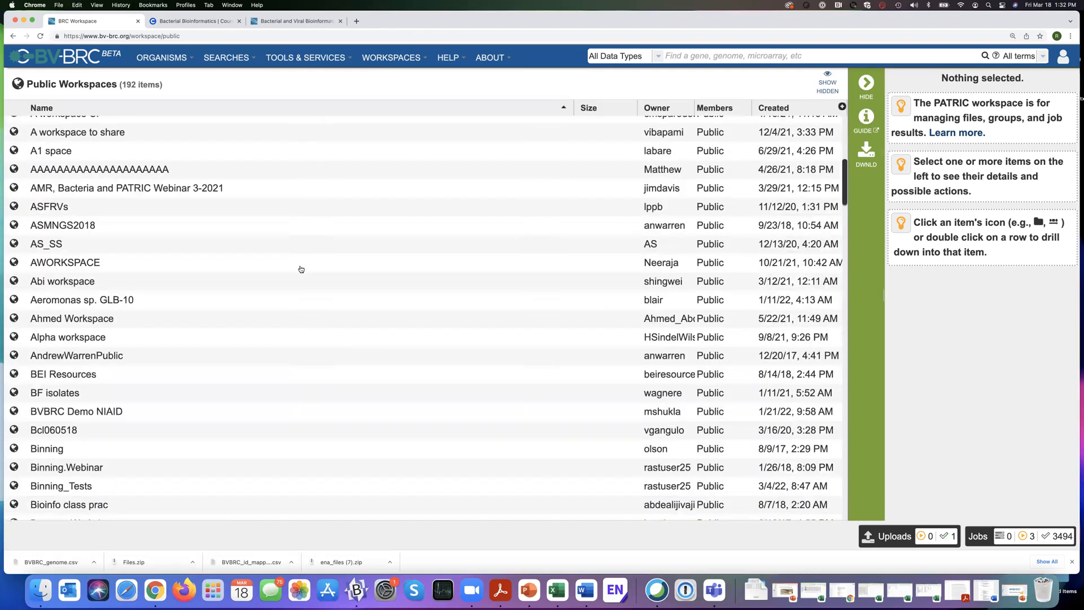
scroll(301, 269, down, 7)
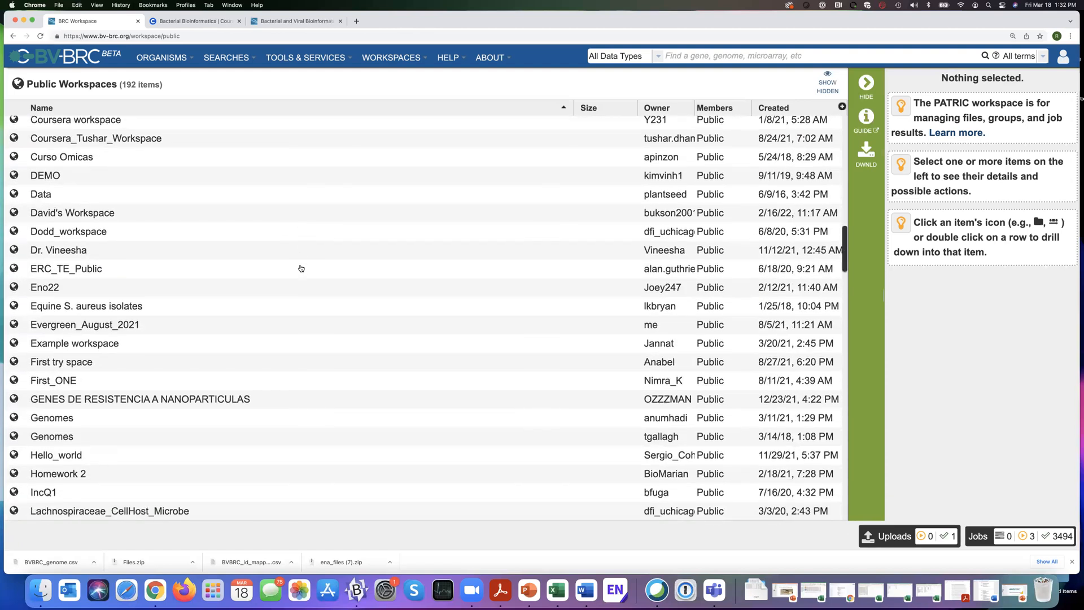
scroll(303, 269, down, 5)
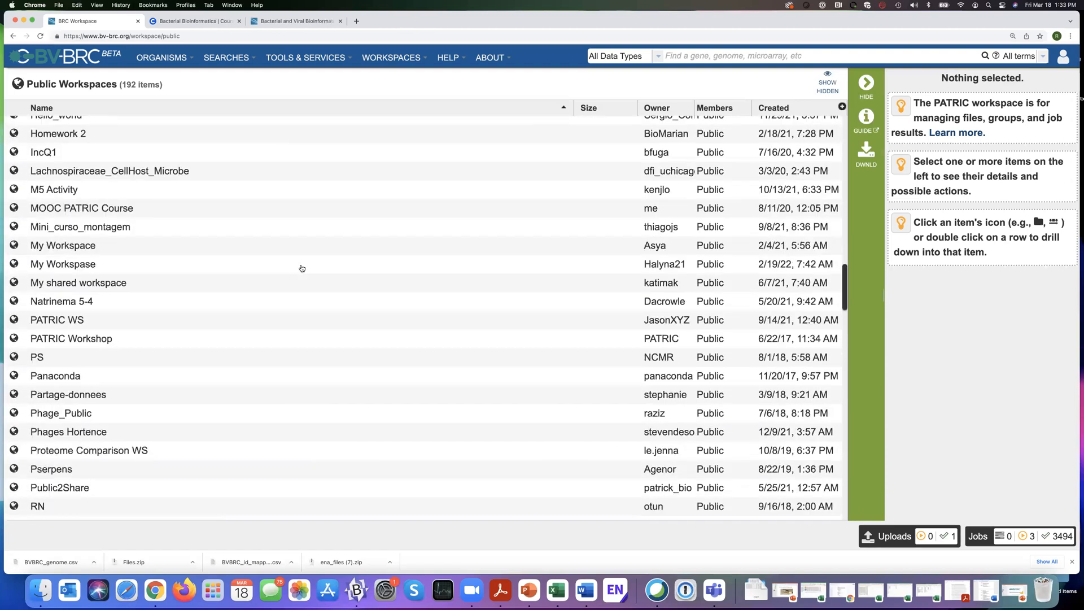
scroll(302, 269, down, 1)
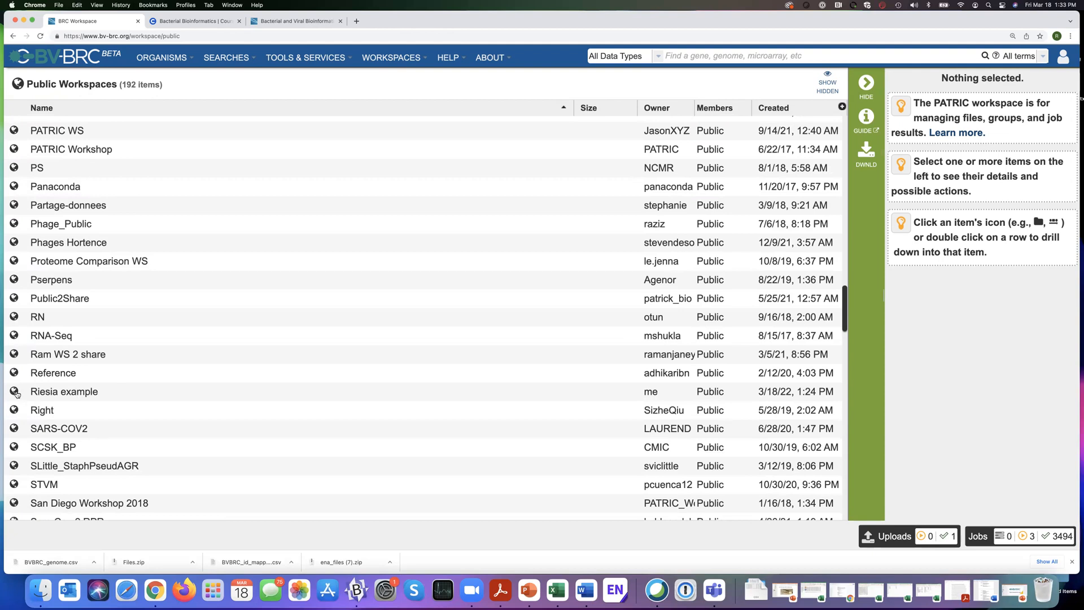
Delete the Riesia example workspace and its contents from the public workspaces.
click(88, 396)
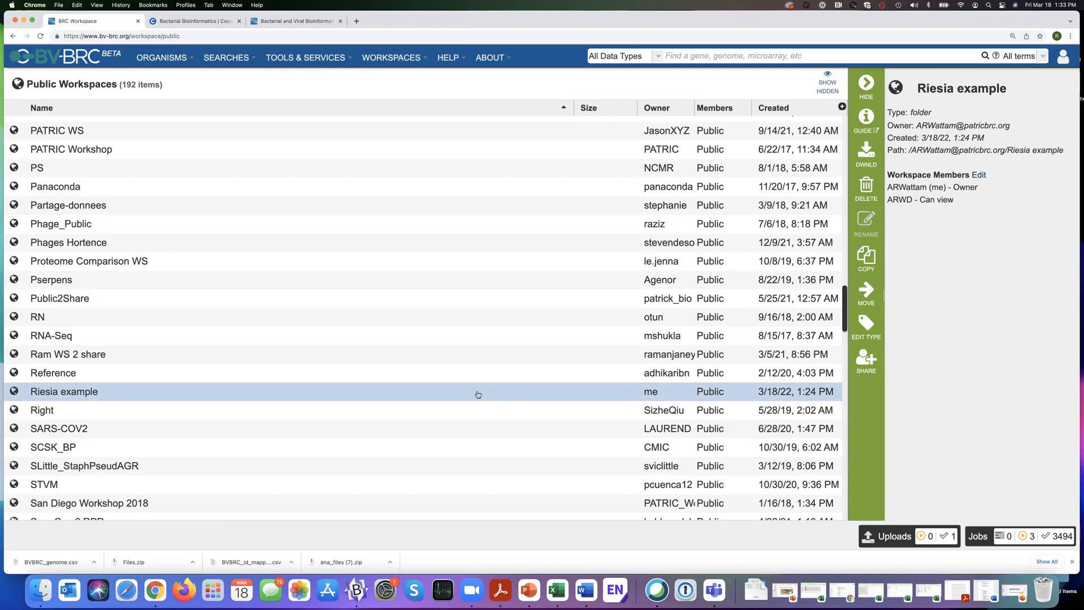
click(868, 187)
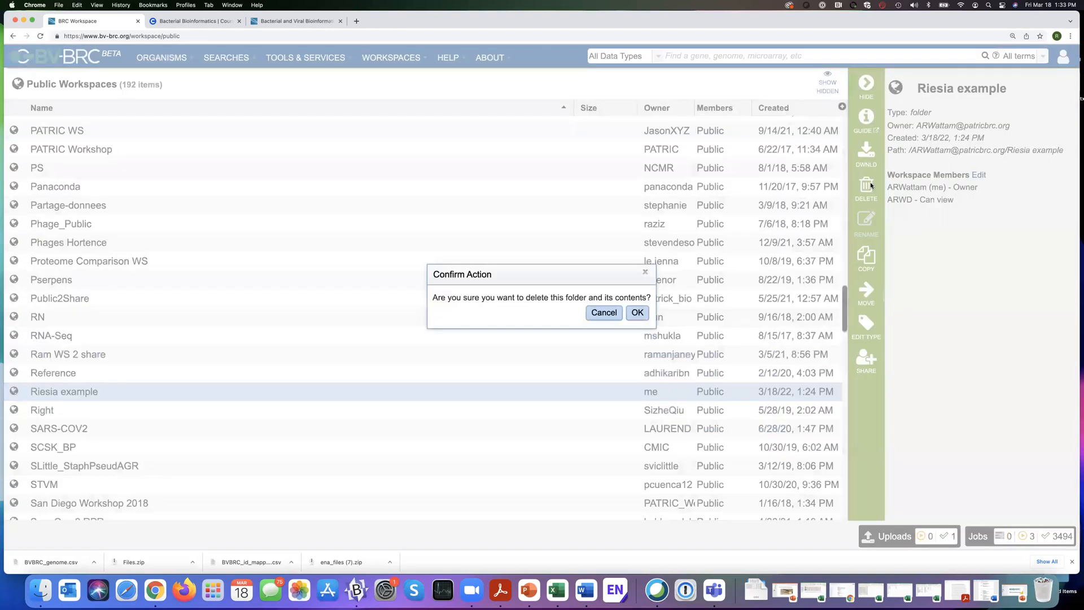
click(637, 313)
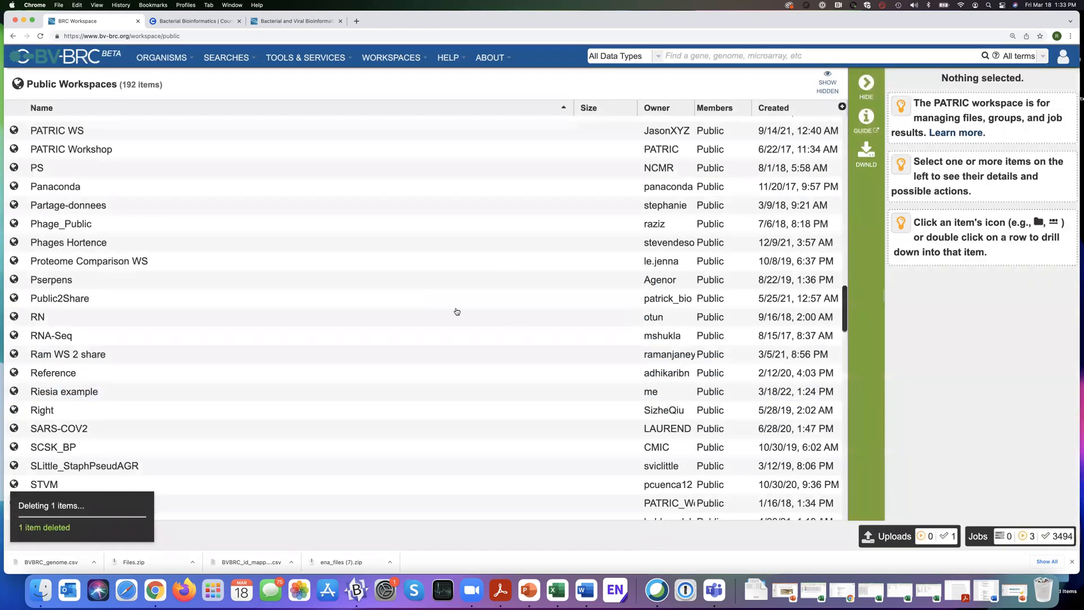
scroll(456, 311, up, 1)
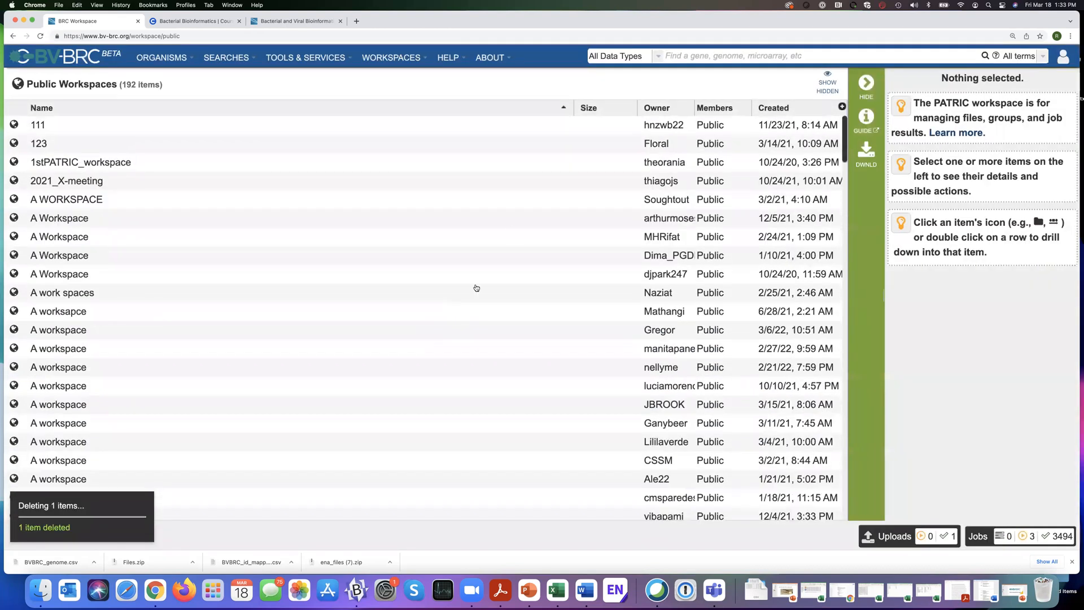
Return to the list of own workspaces and open the home workspace to view its files.
click(391, 58)
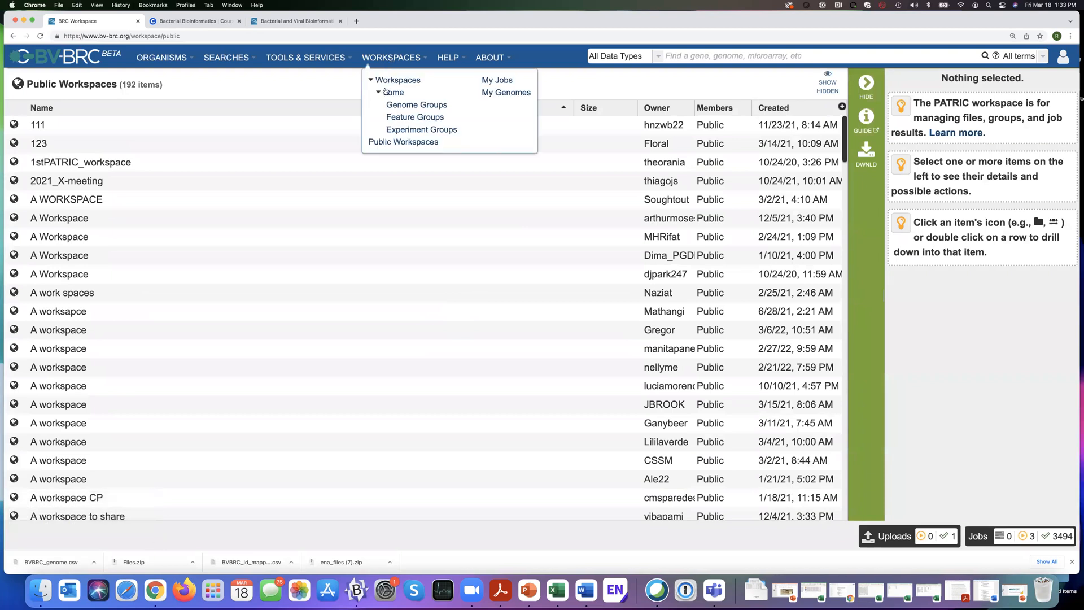
click(388, 81)
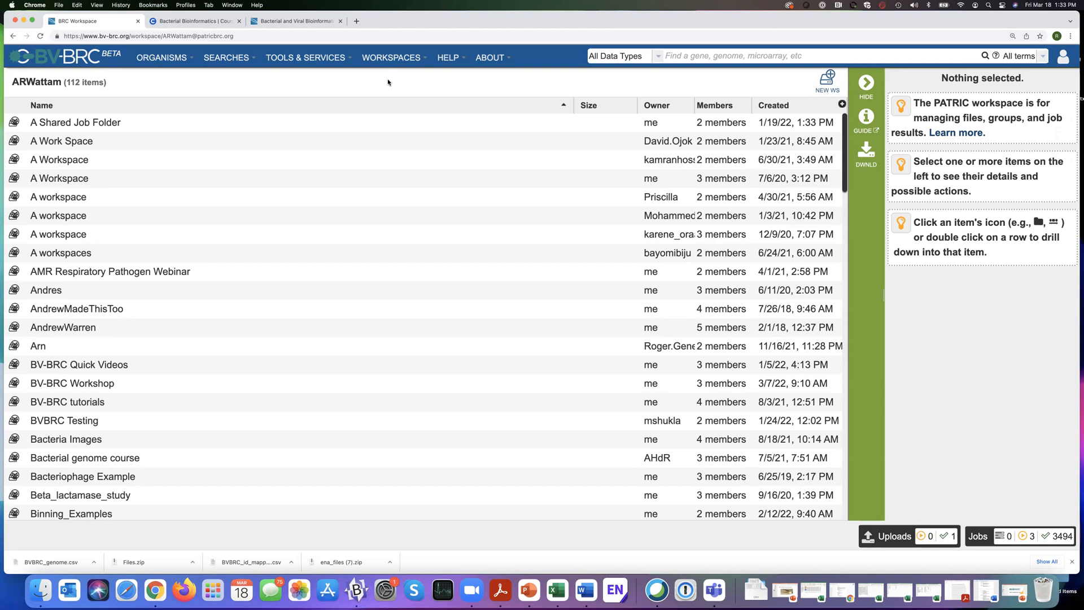
mouse_move(400, 57)
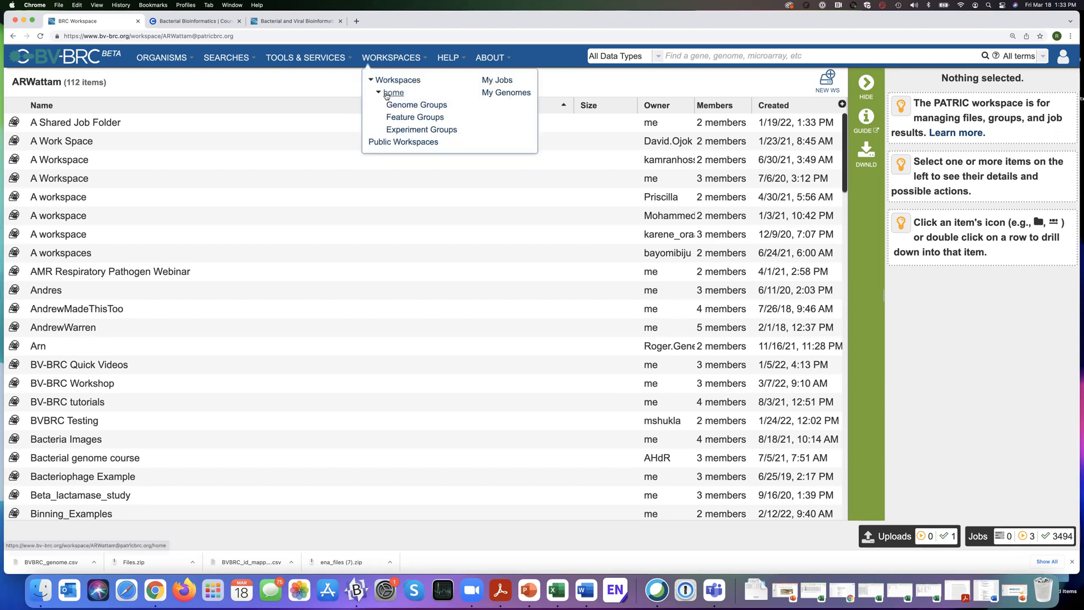
click(387, 94)
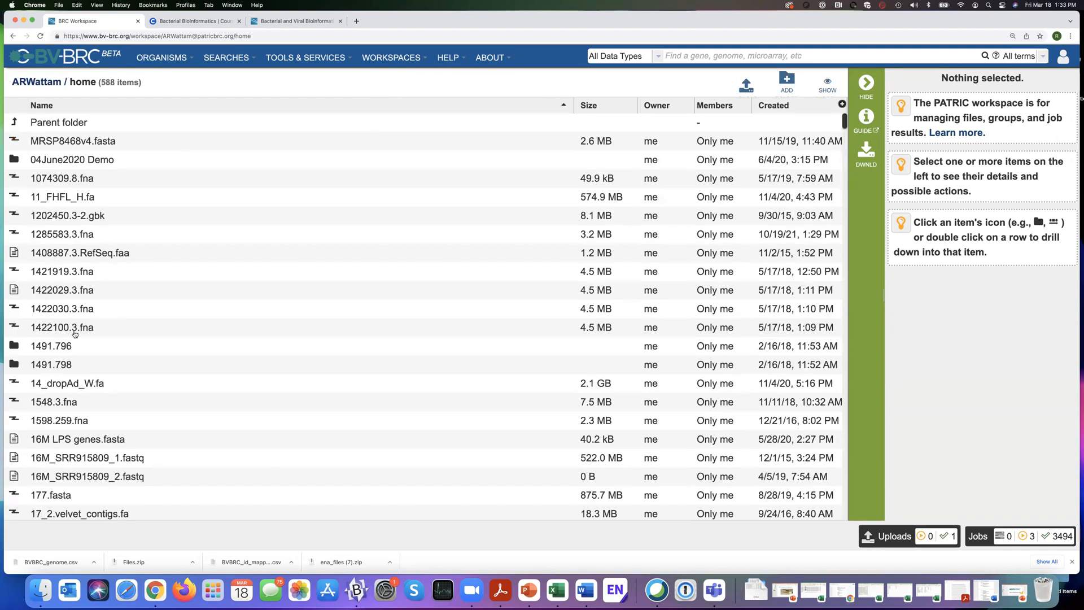
Go back to the list of own workspaces and check the sharing options of the PATRIC Workshop information workspace, leaving them unsaved.
click(395, 57)
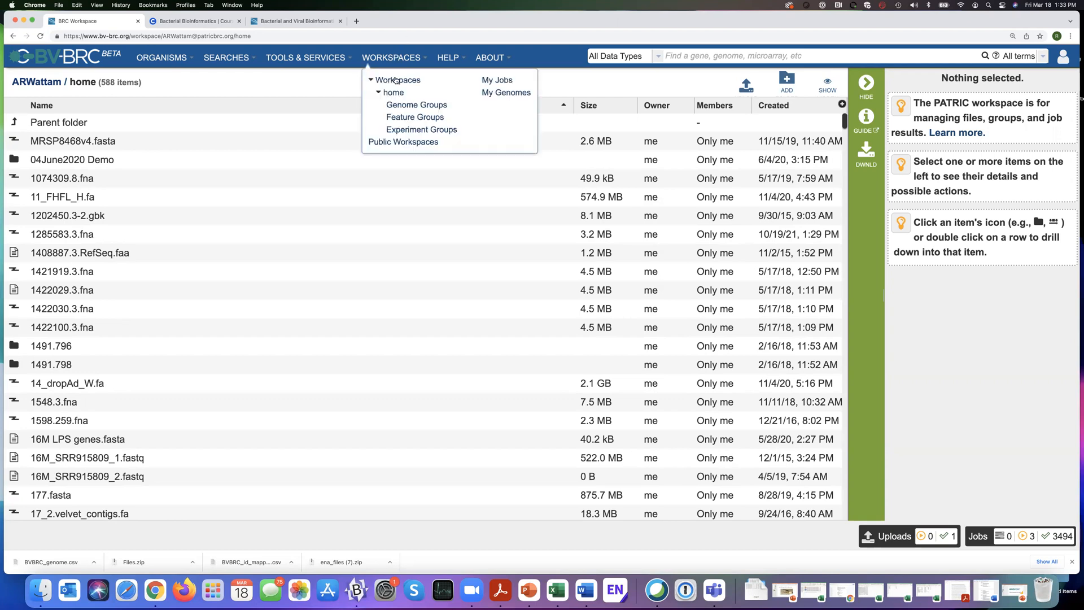
click(395, 80)
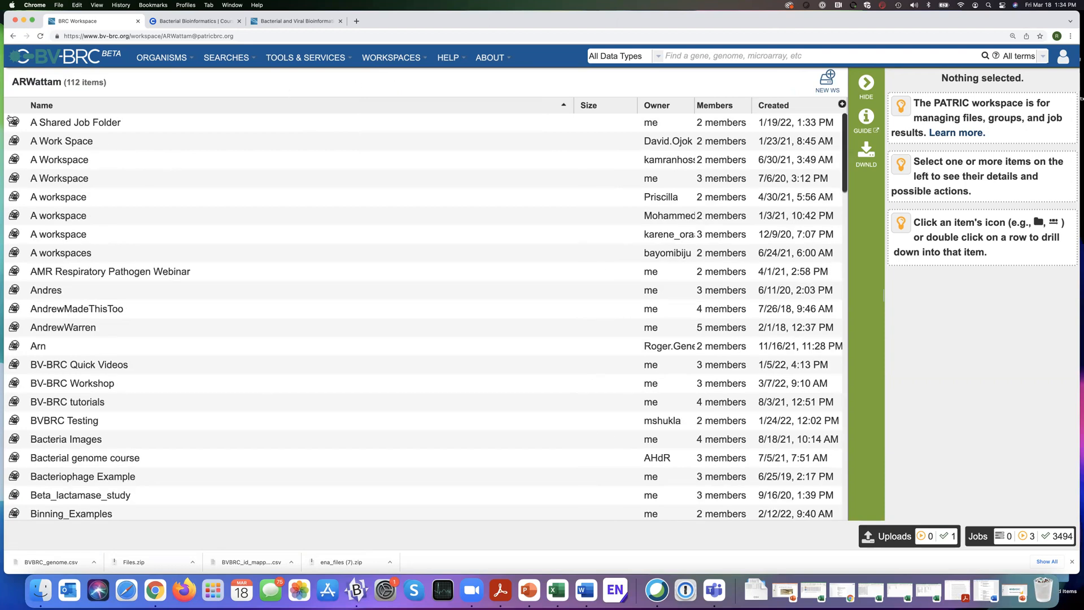
scroll(267, 221, down, 1)
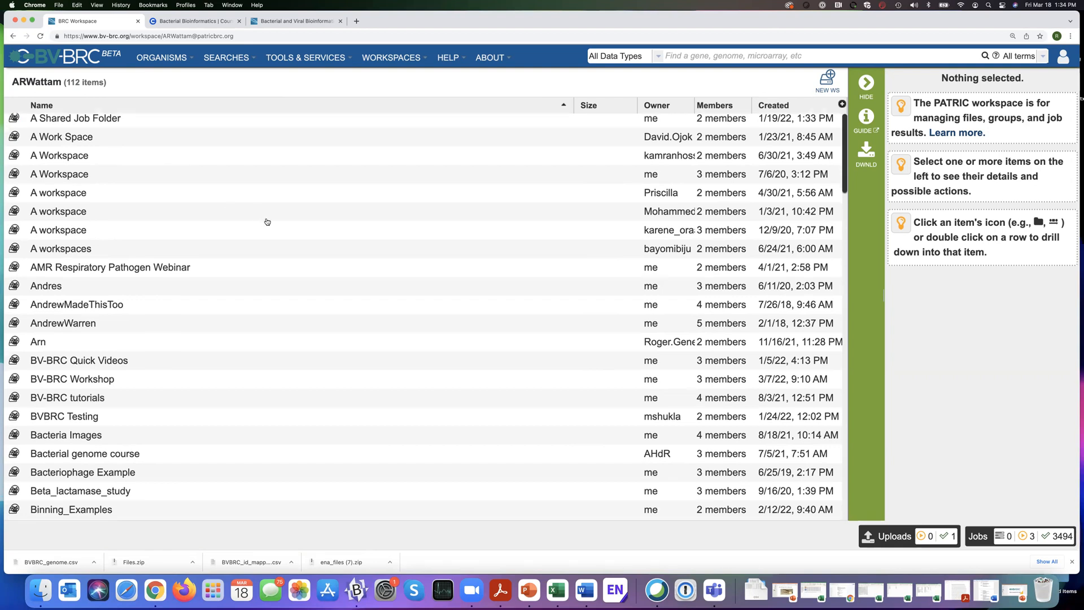
scroll(268, 221, down, 20)
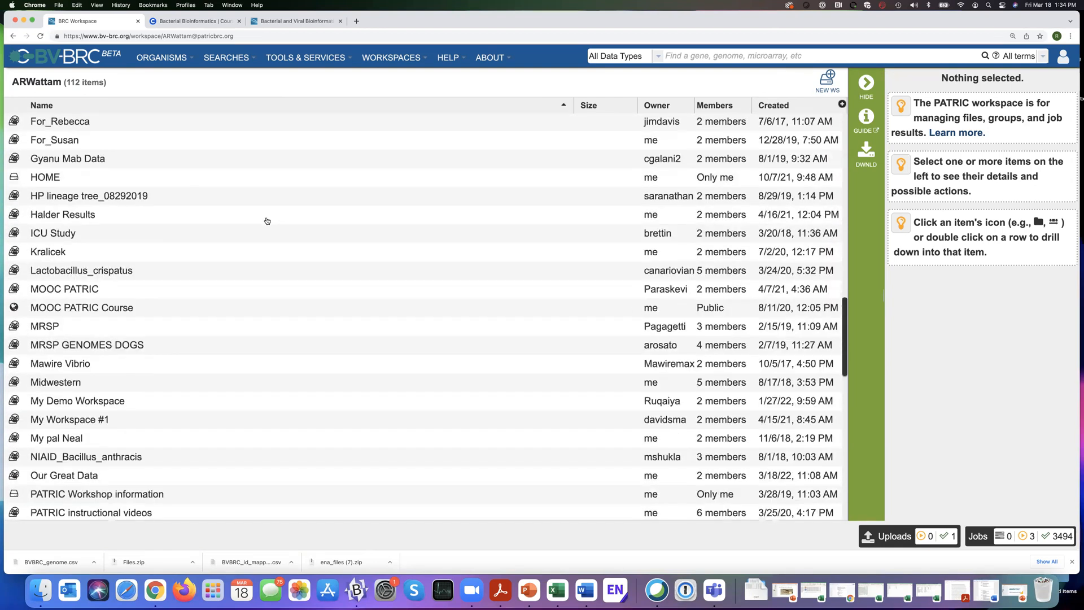
scroll(267, 221, down, 6)
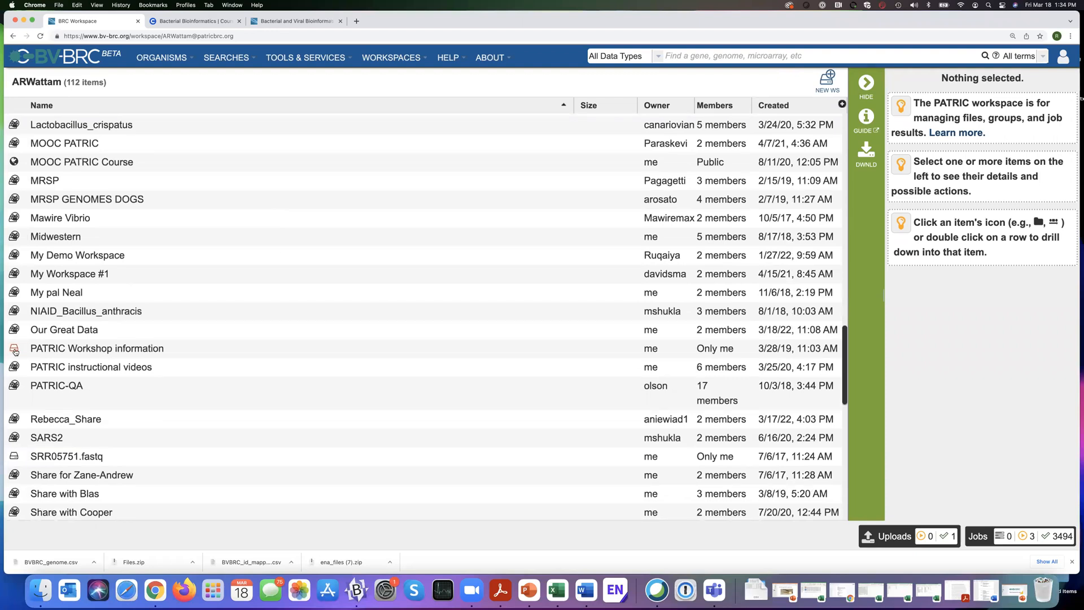
click(98, 352)
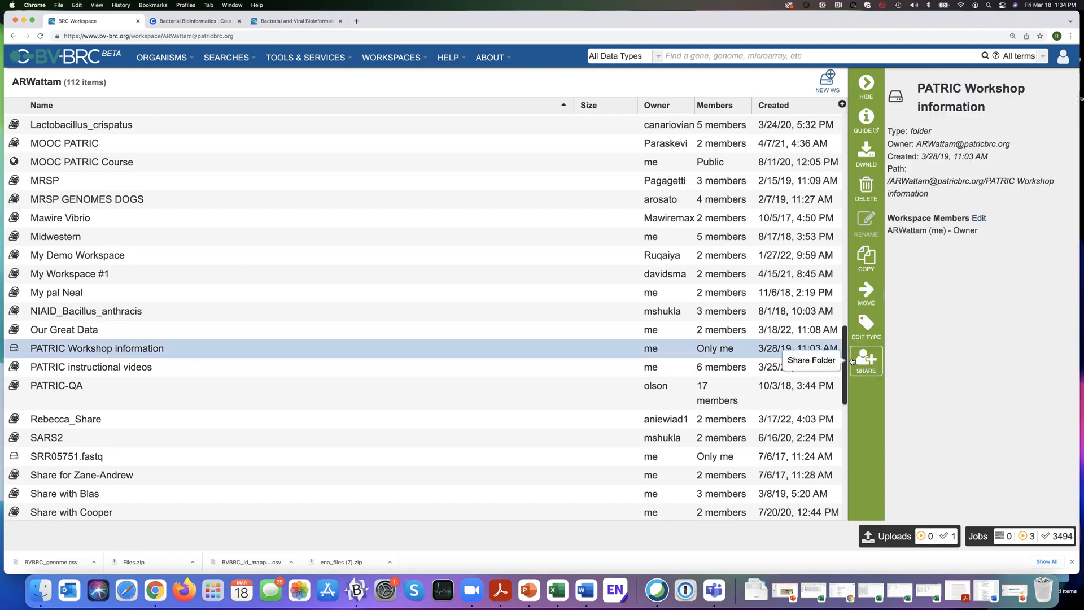
click(852, 361)
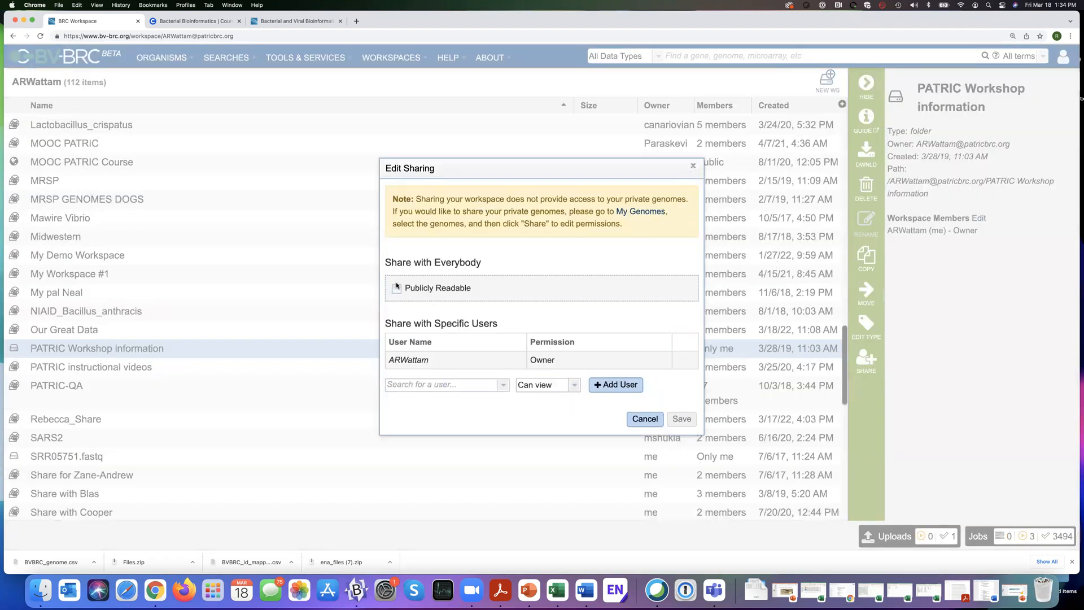
click(692, 169)
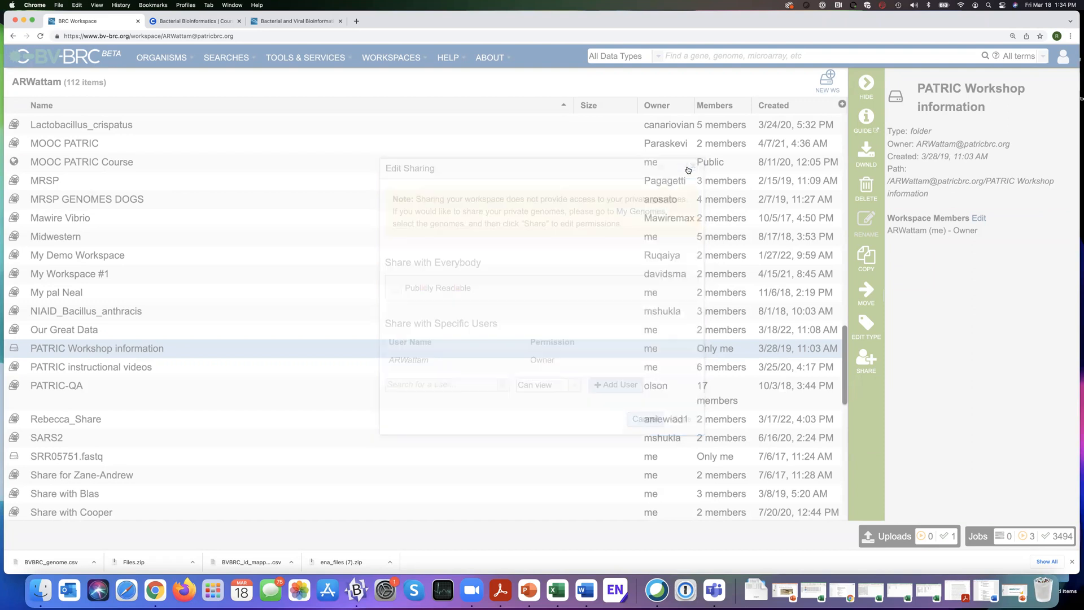
Switch from the own workspaces to the list of public workspaces.
mouse_move(385, 57)
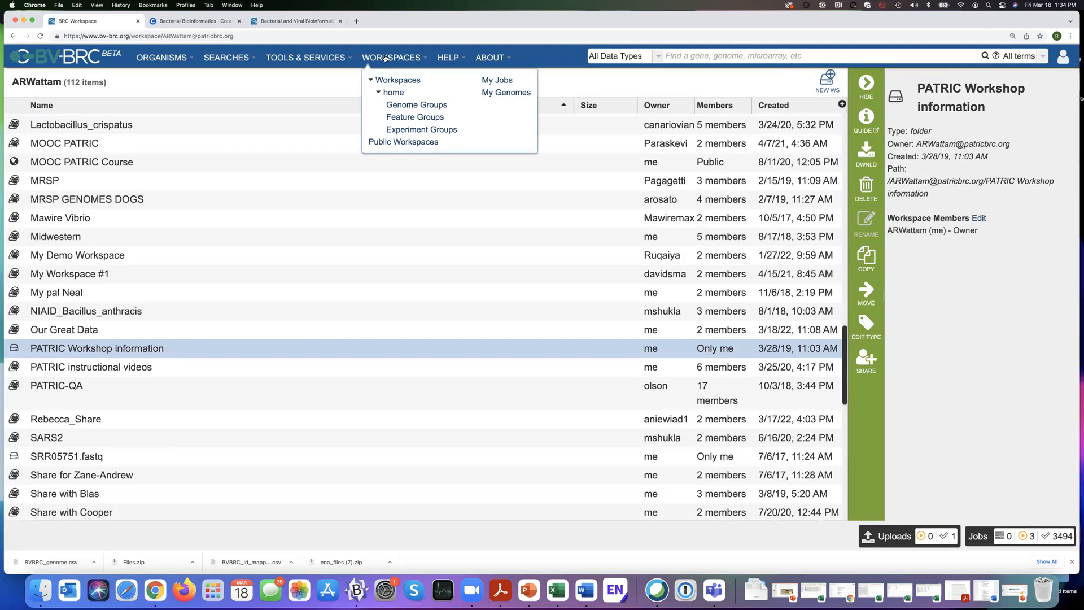
click(399, 144)
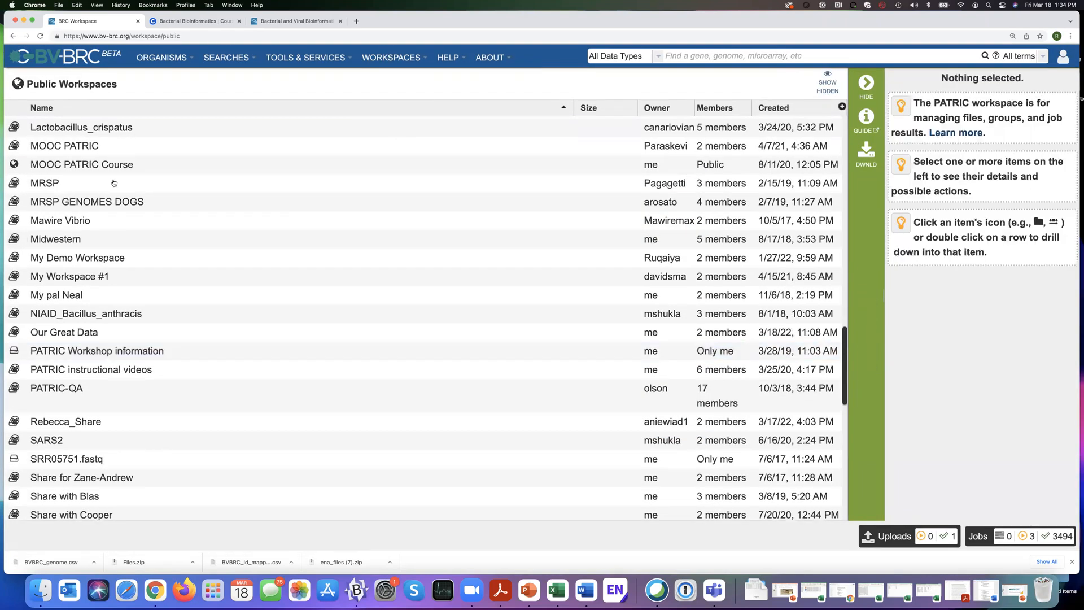
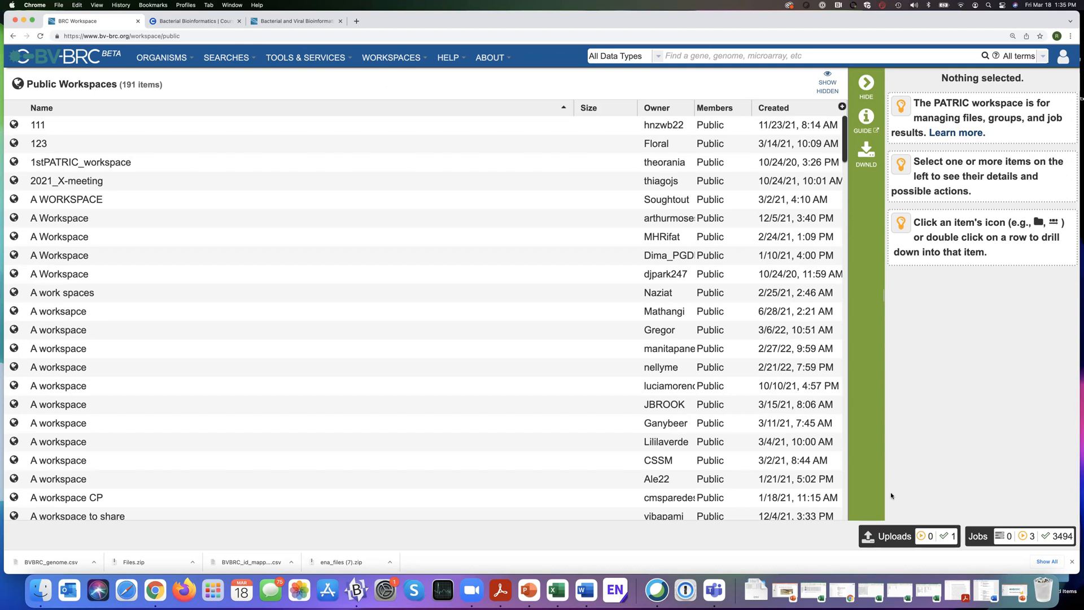
Open the jobs list, filter it to the FastqUtils service and open the results of the SRR12717033-Riesia-FastQC job.
click(979, 538)
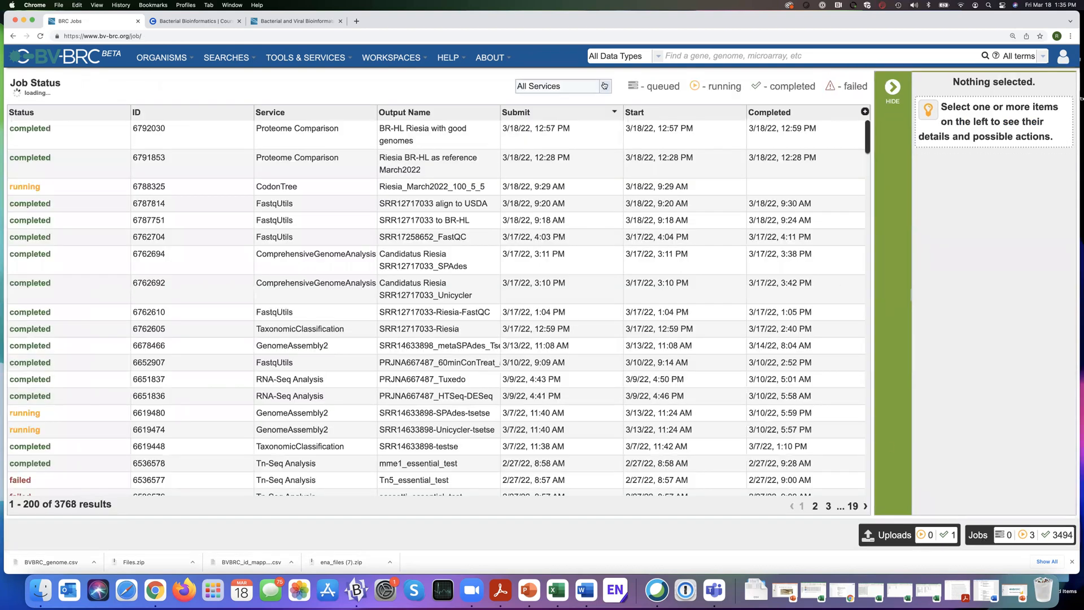
click(565, 86)
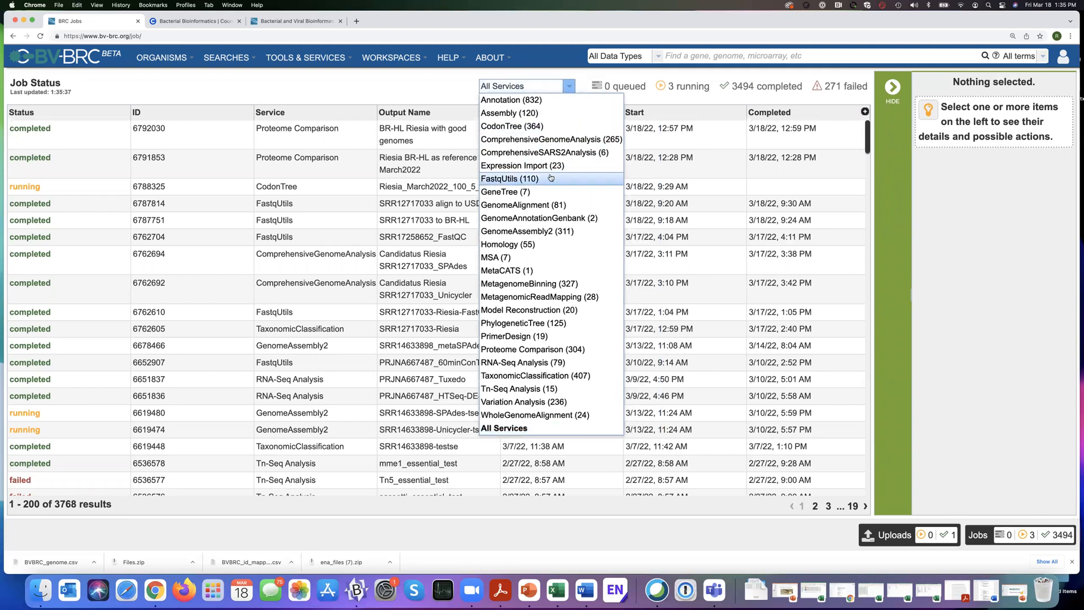
click(510, 180)
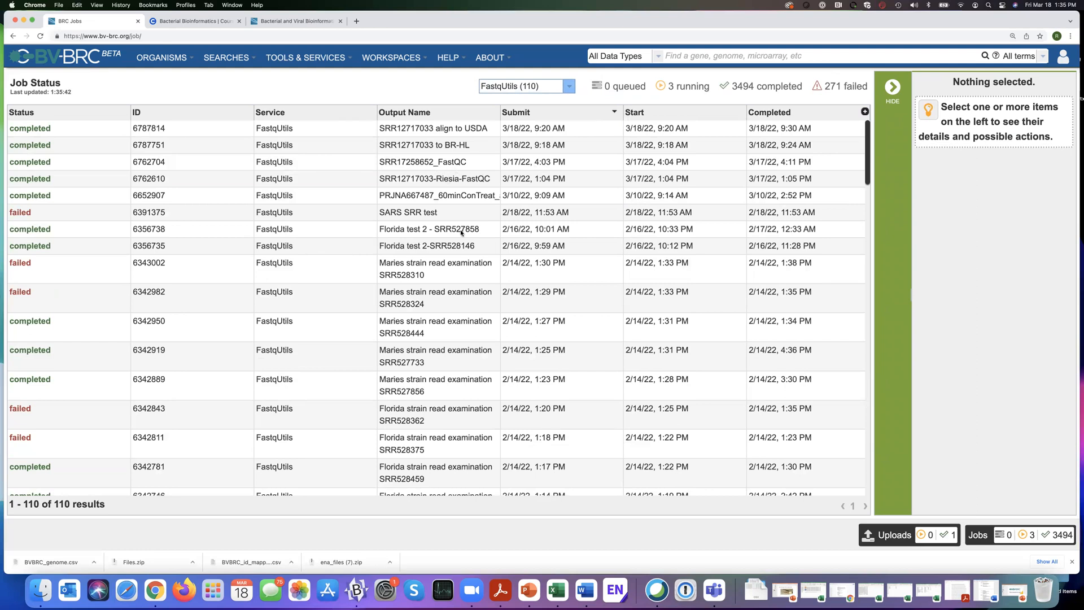
click(459, 179)
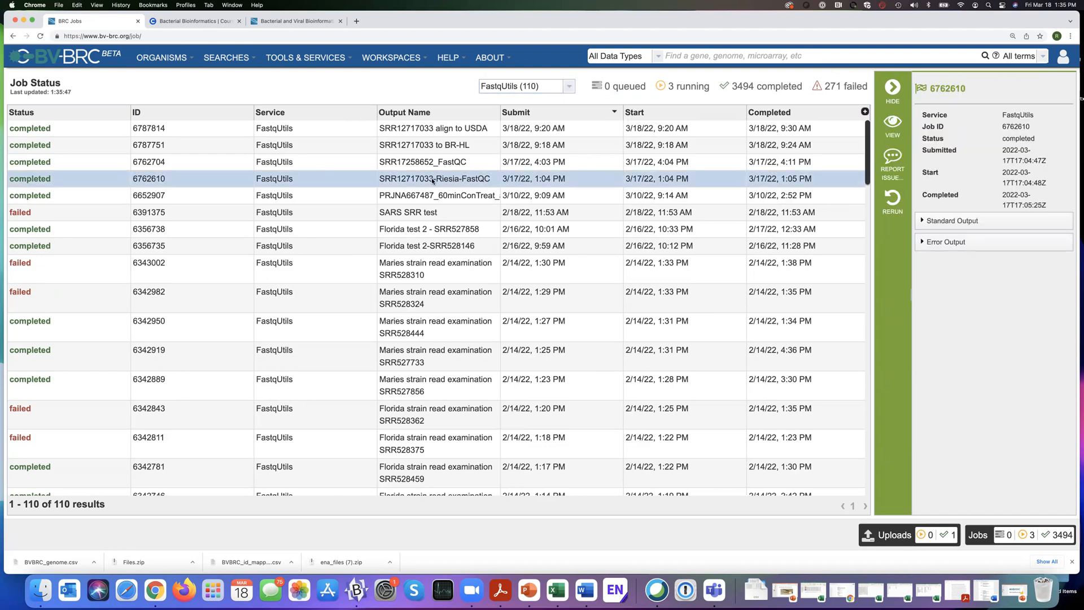
click(892, 125)
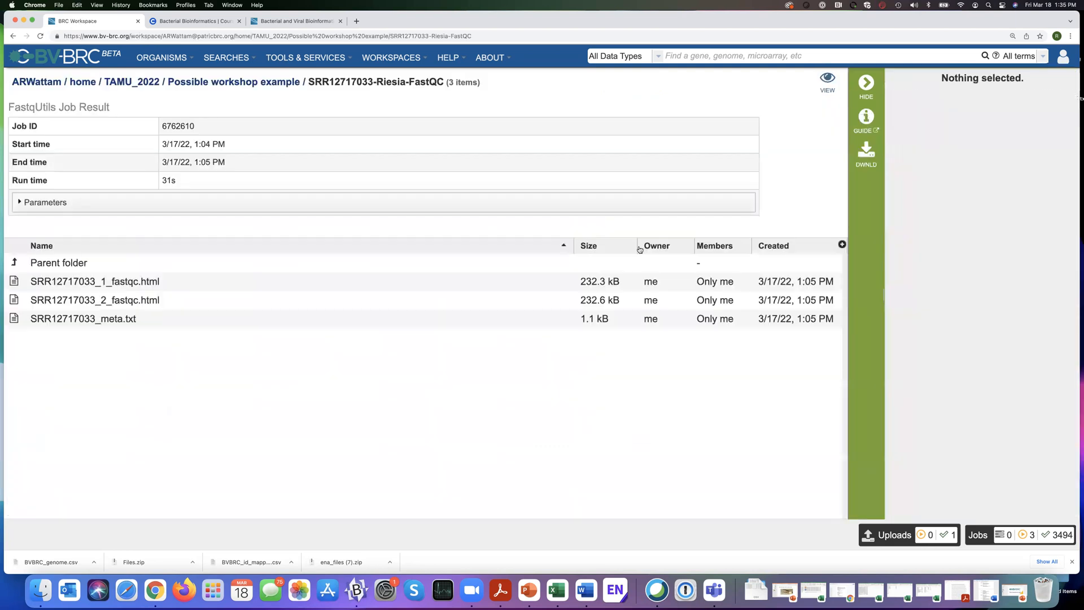
Select the two fastqc.html reports and the SRR12717033_meta.txt file, and start copying them to another location.
click(230, 284)
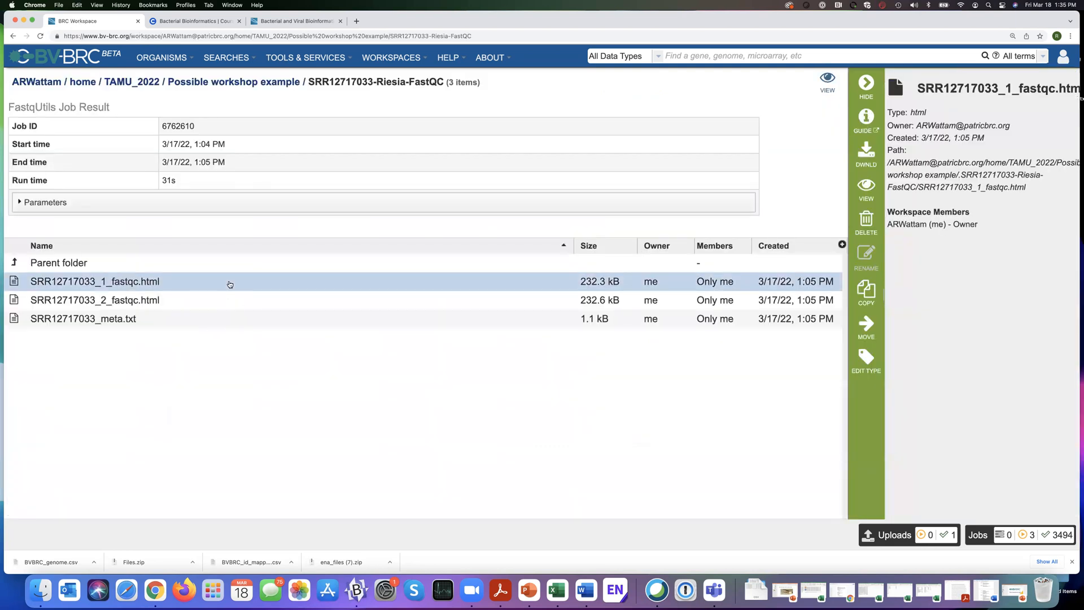
key(shift+Down)
key(shift+Down)
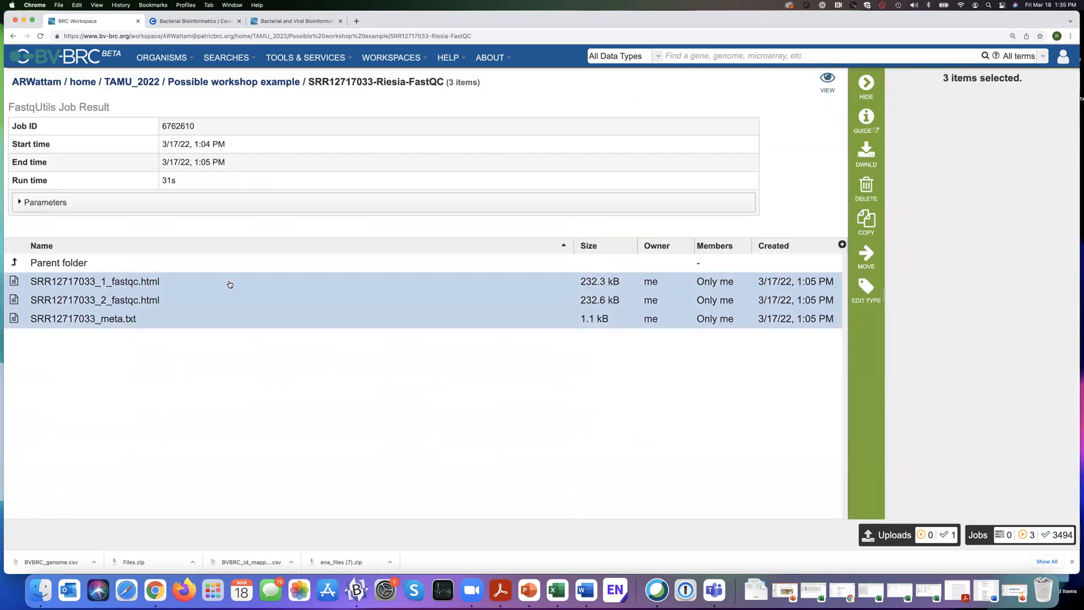
click(870, 219)
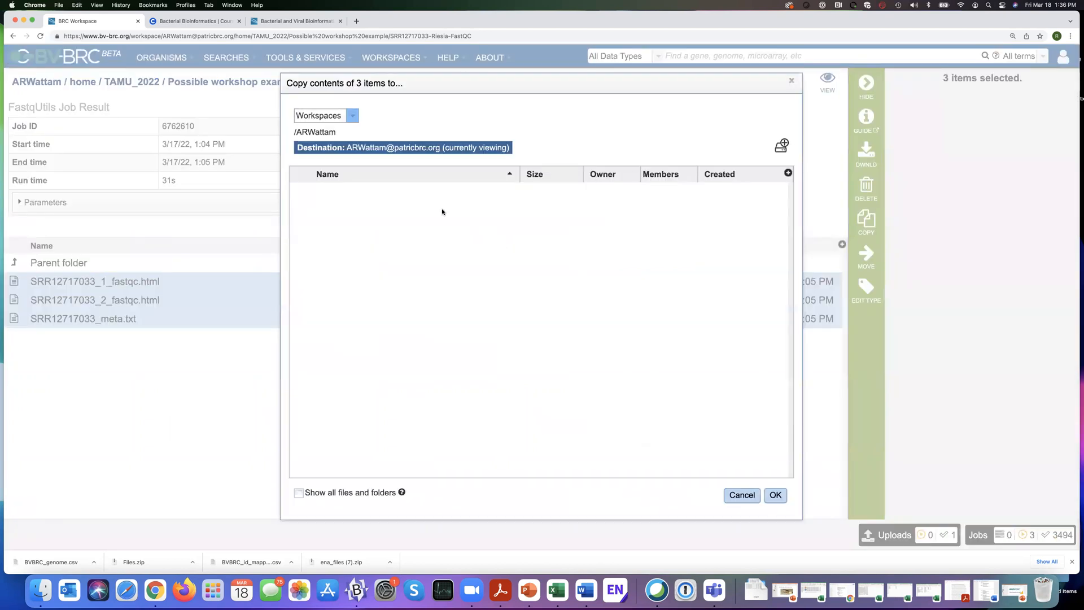
Check which public workspaces are offered as copy destinations and return to the list of own workspaces.
click(350, 116)
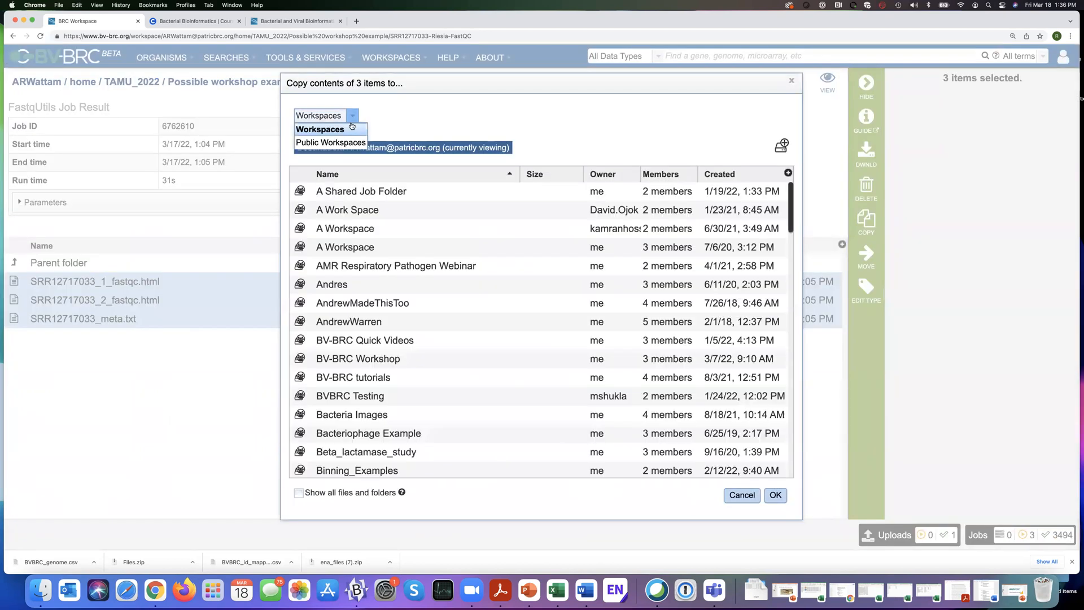
click(346, 143)
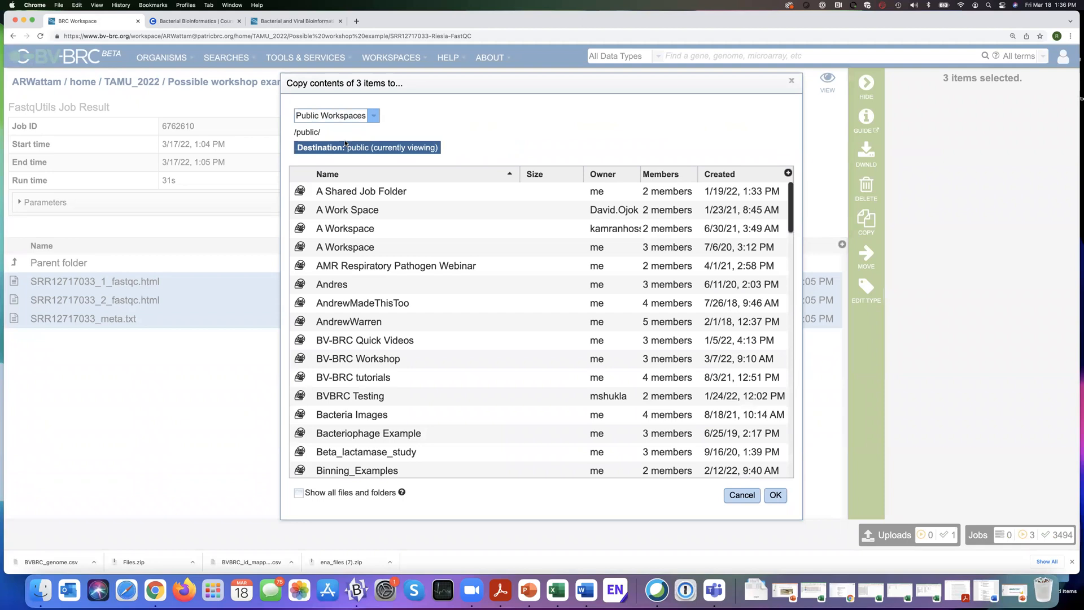
scroll(418, 282, down, 2)
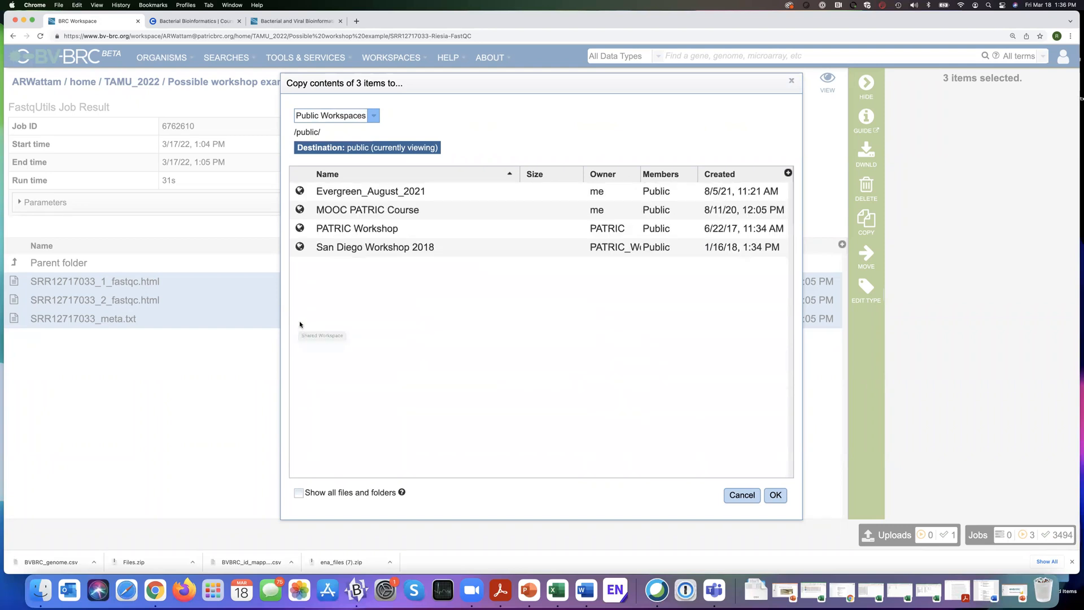
click(374, 116)
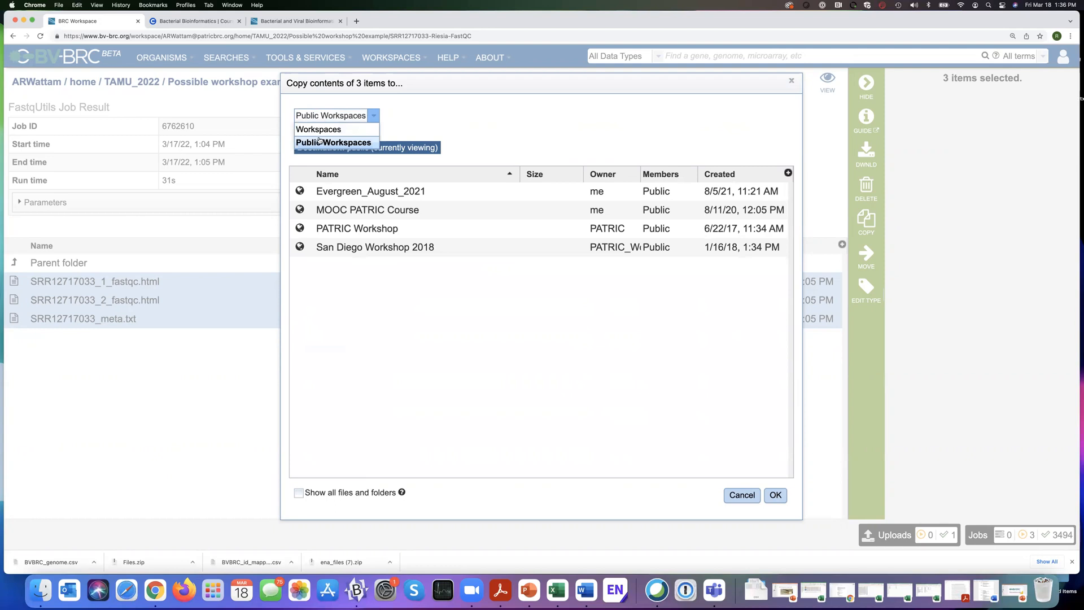
click(323, 130)
click(354, 119)
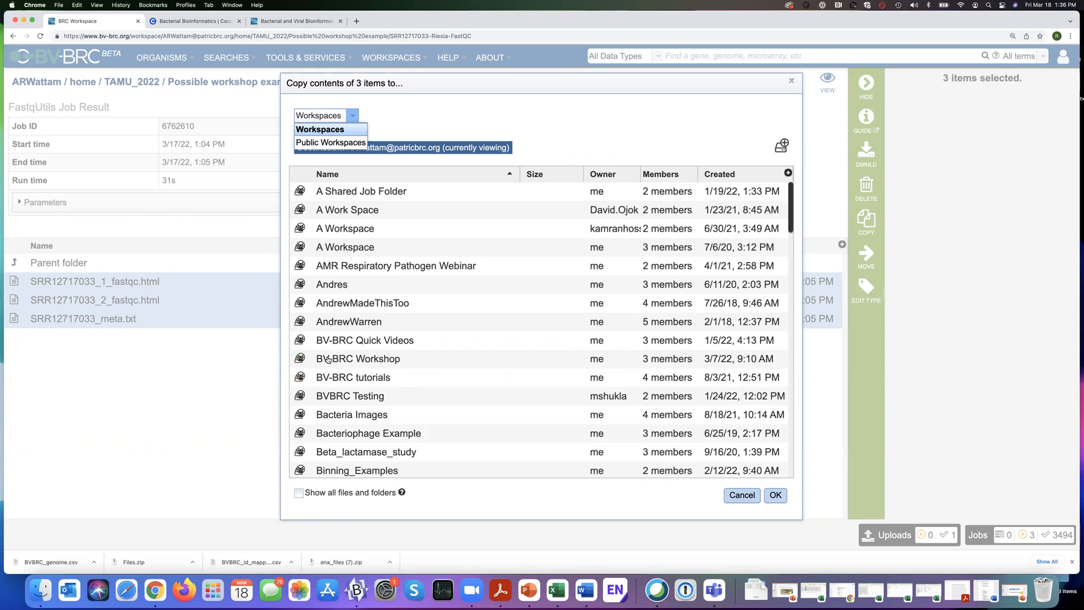
Copy the three selected files into the FASTQ Utilities folder of the BV-BRC Workshop workspace.
click(320, 361)
double_click(299, 360)
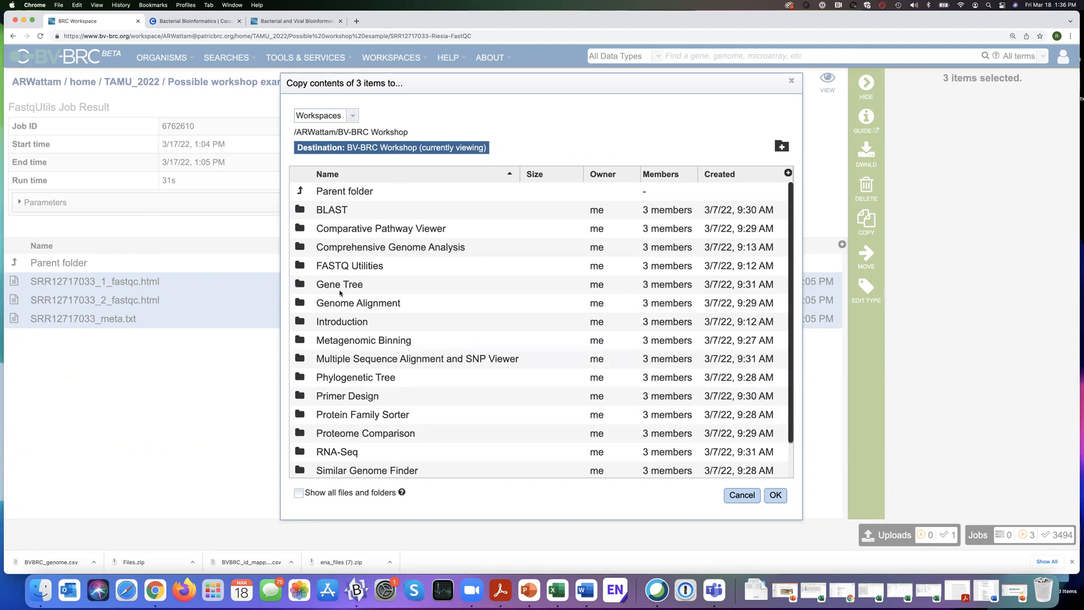
double_click(350, 266)
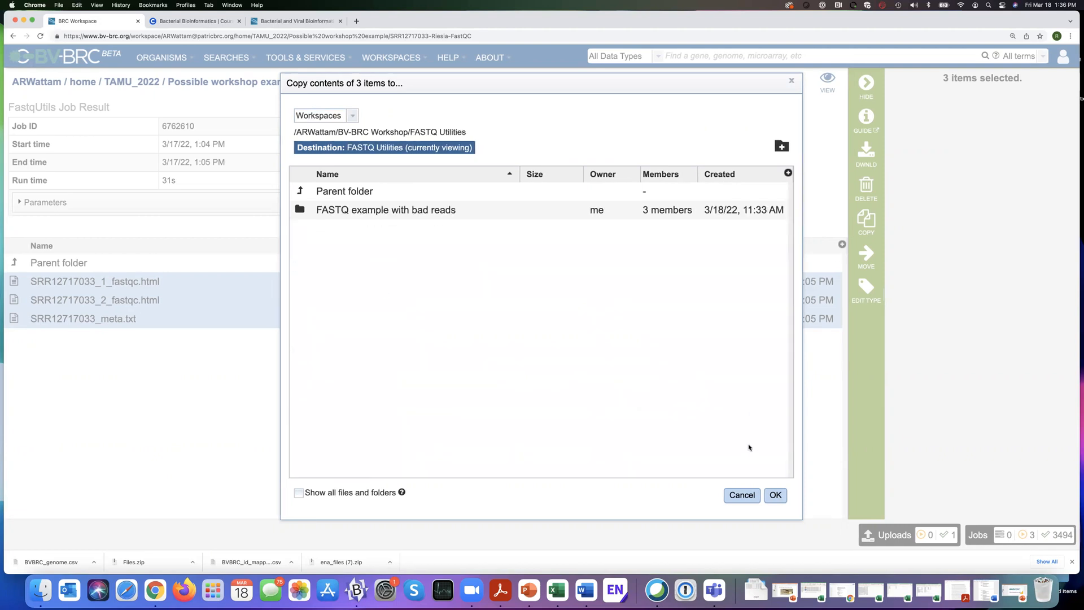
click(776, 496)
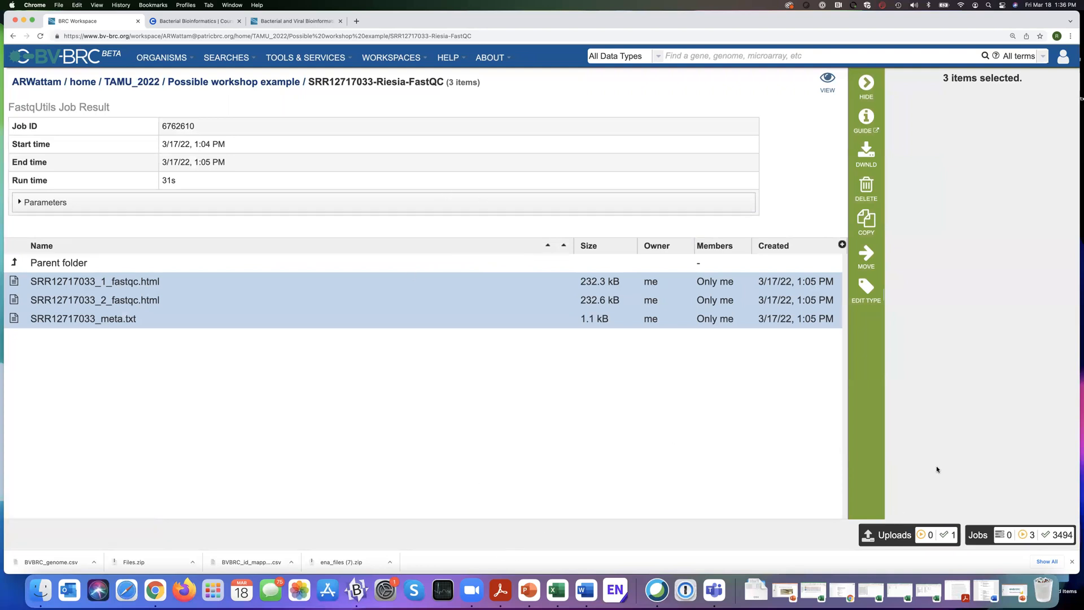
Open the list of own genomes and filter it by the keyword Riesia.
click(389, 59)
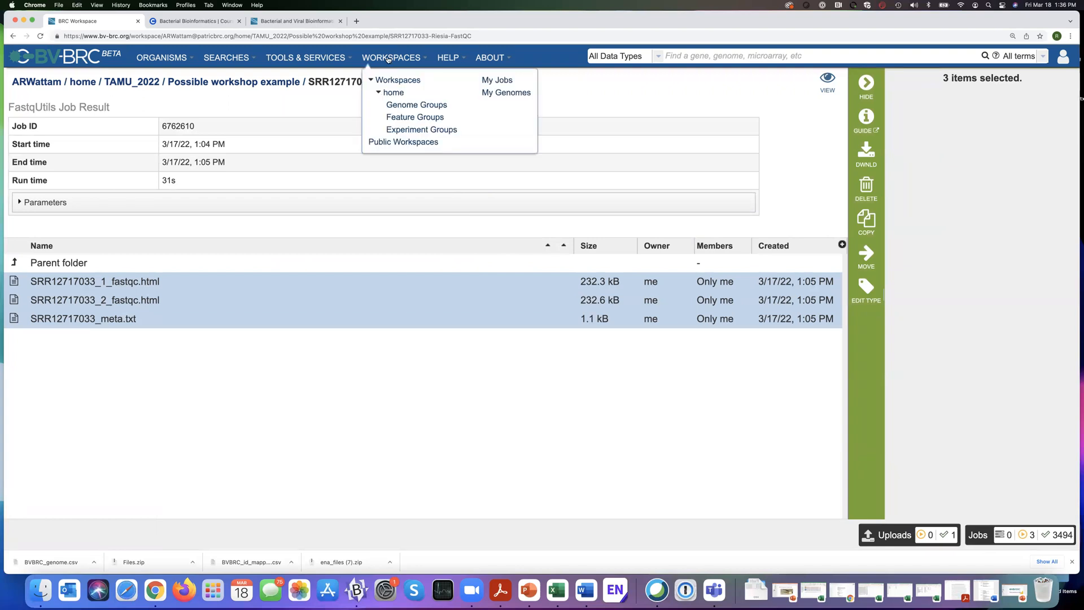
click(507, 94)
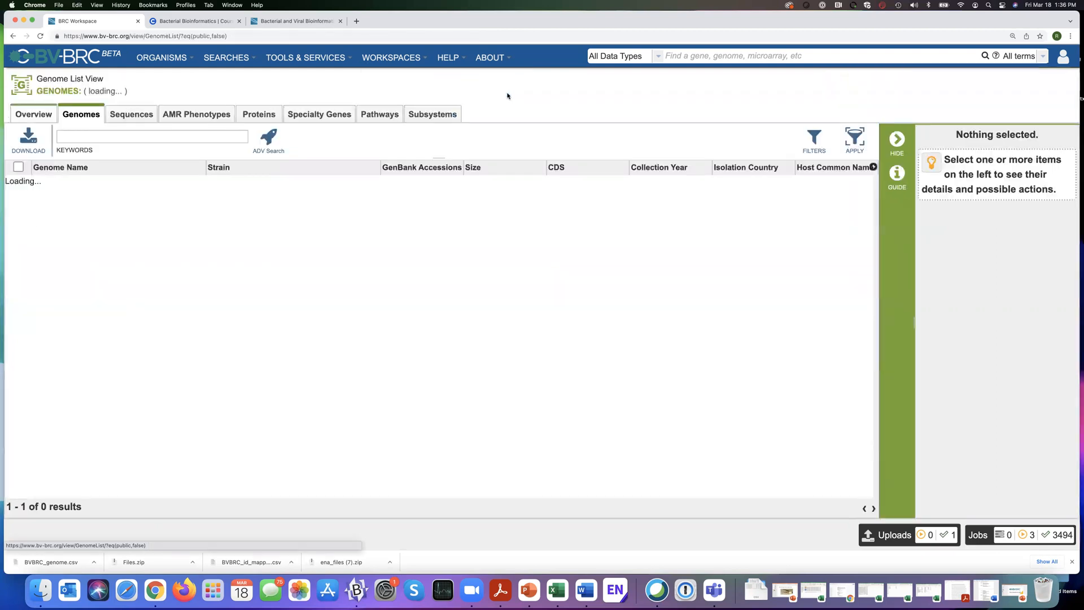
click(122, 137)
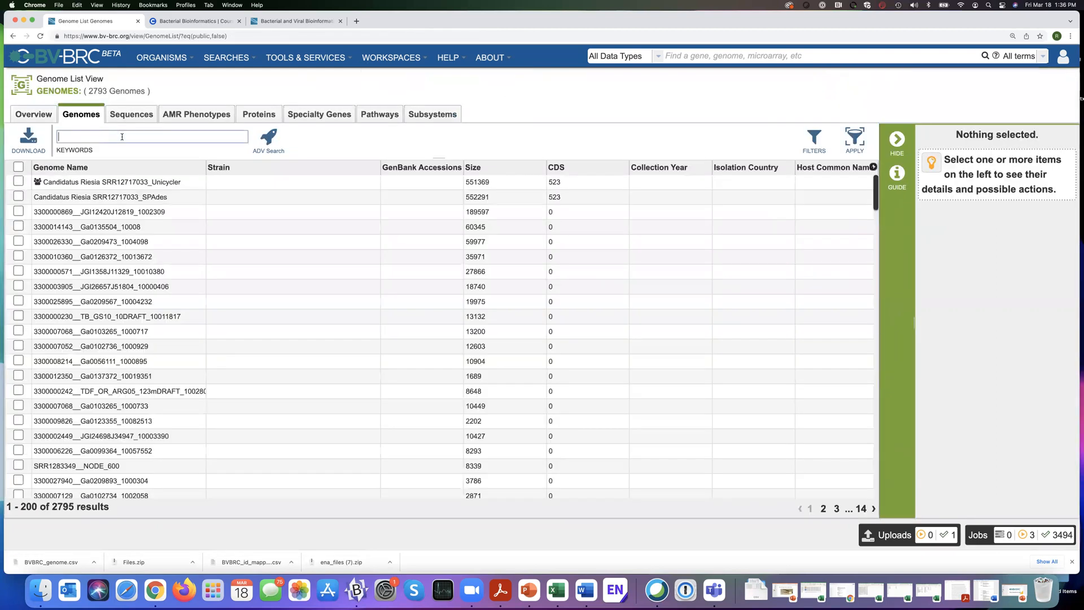
text(Riesia)
key(Return)
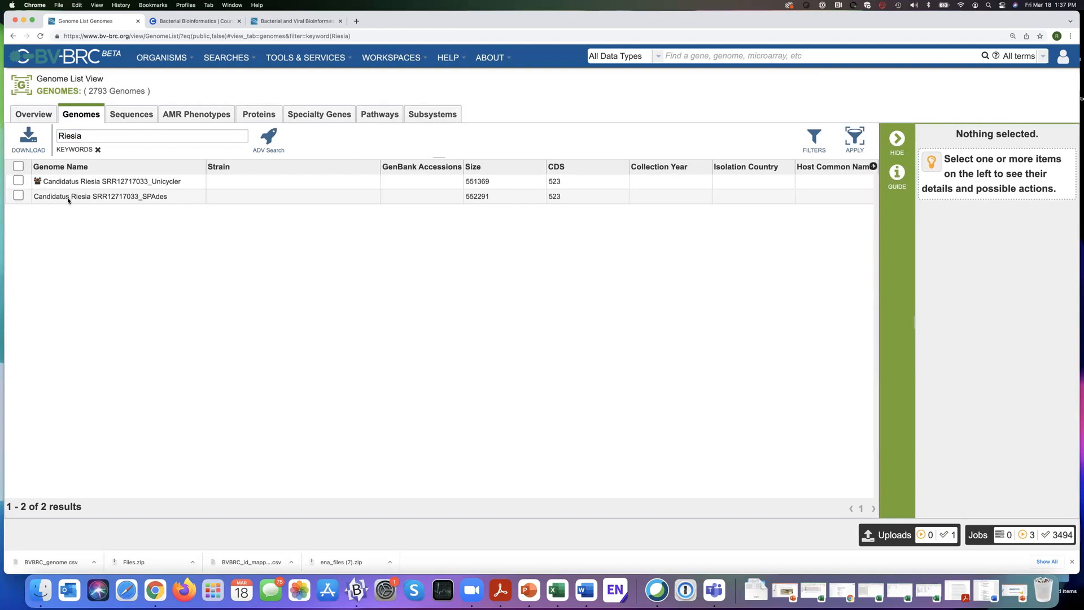
Share the Candidatus Riesia SRR12717033_SPAdes genome with another user, choosing Can edit before adding the user, and save the sharing settings.
click(18, 196)
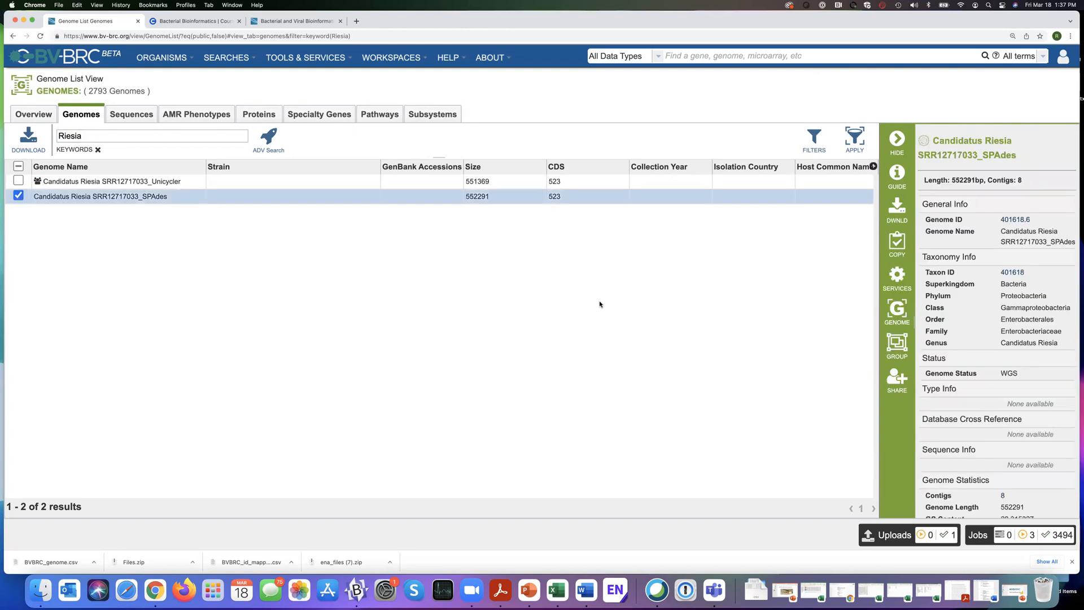
click(897, 382)
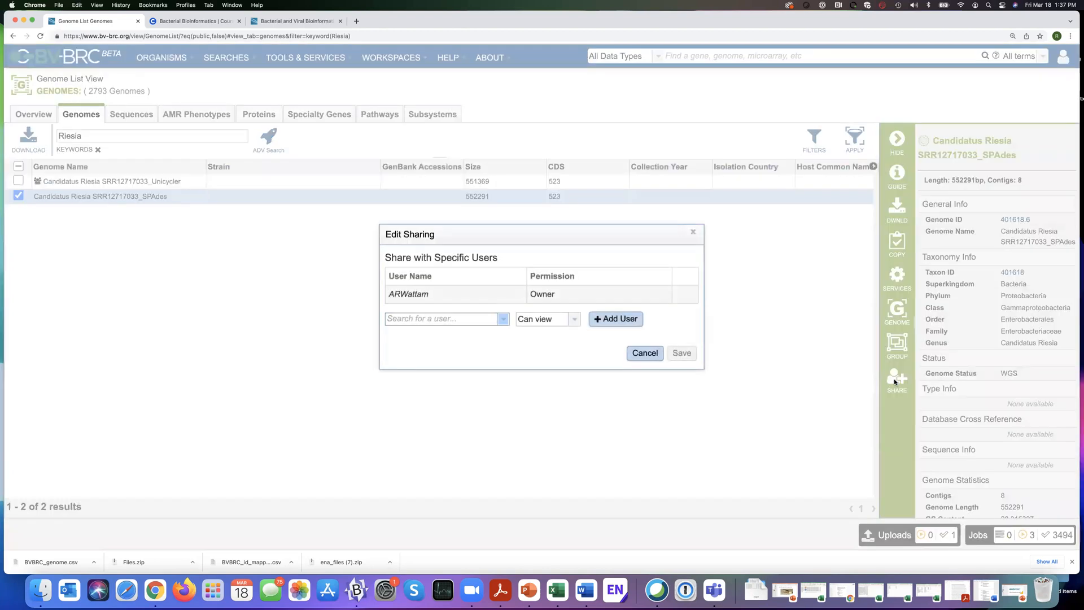
click(500, 319)
text(ARWD)
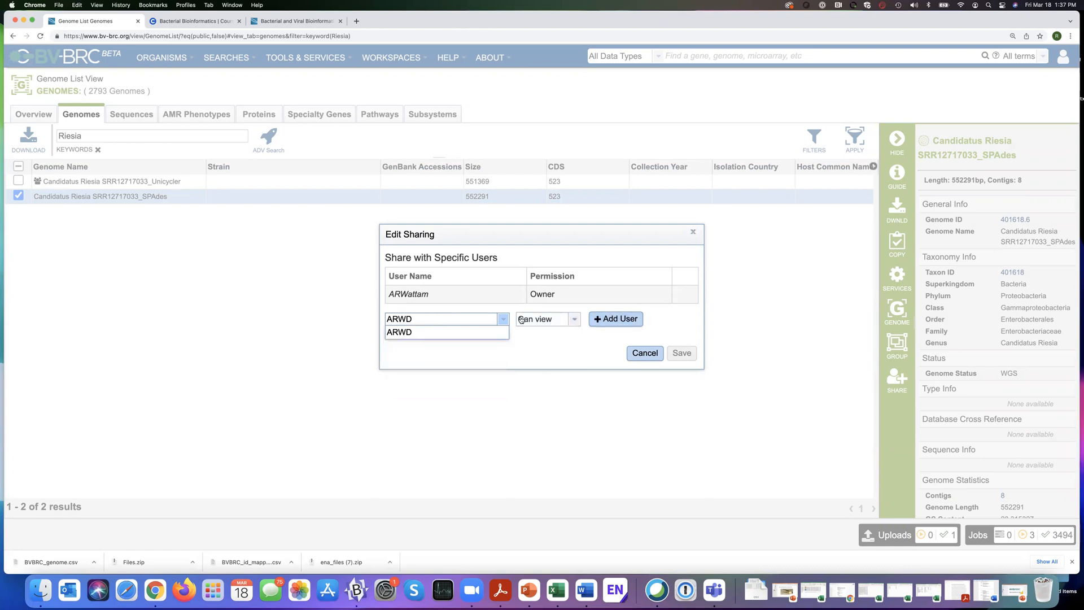
click(574, 319)
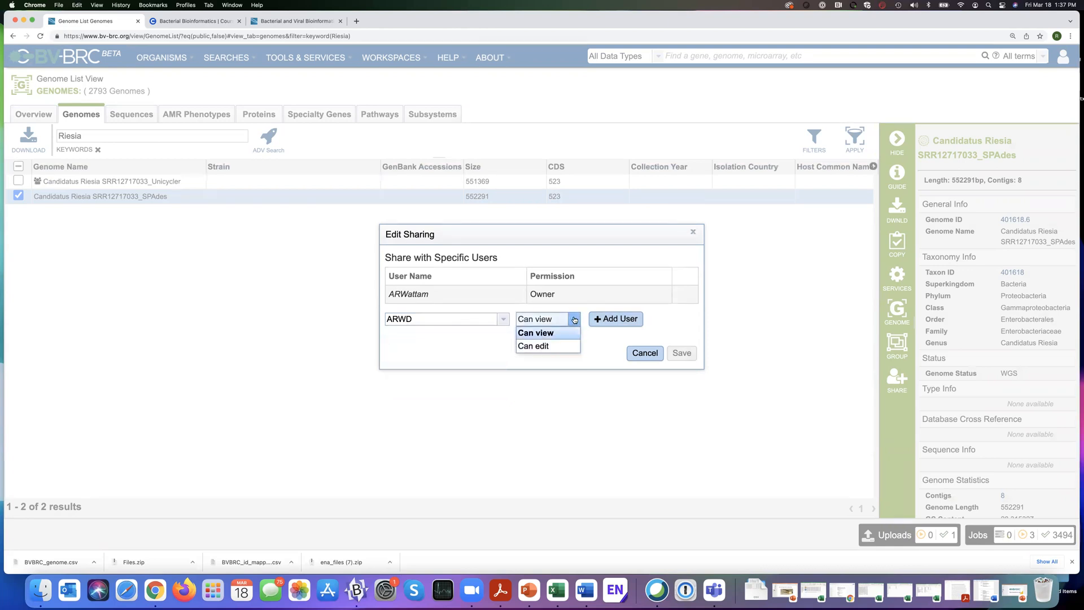
click(543, 347)
click(624, 318)
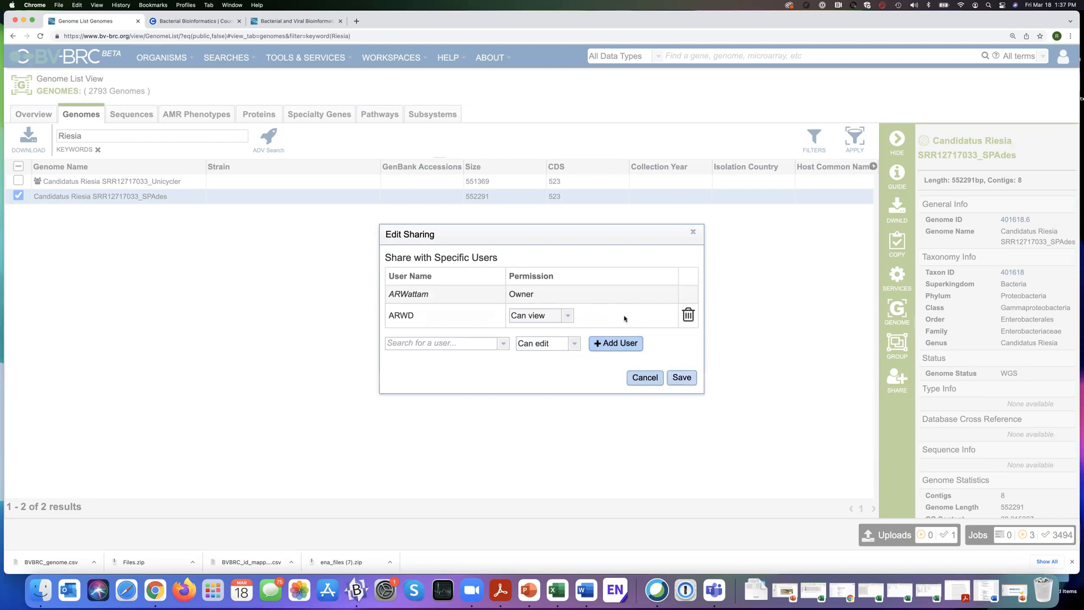
click(682, 379)
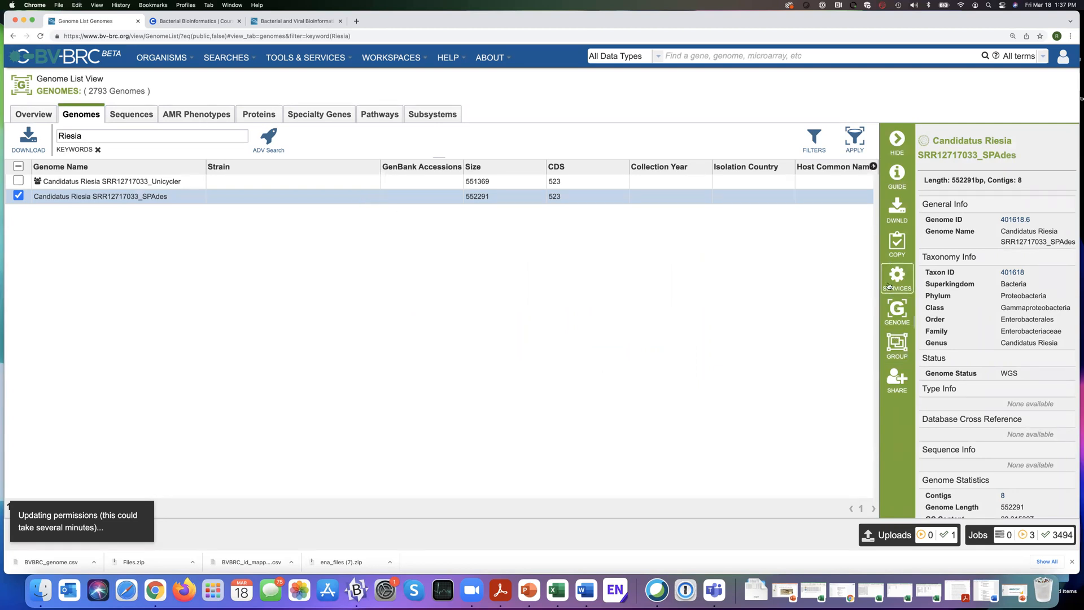
click(902, 243)
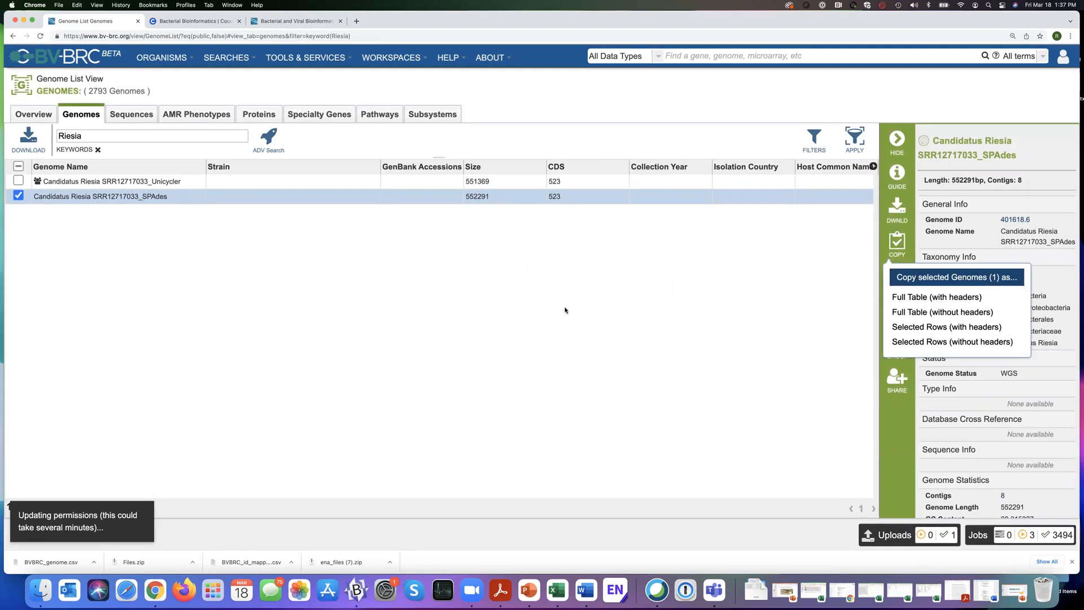
click(277, 286)
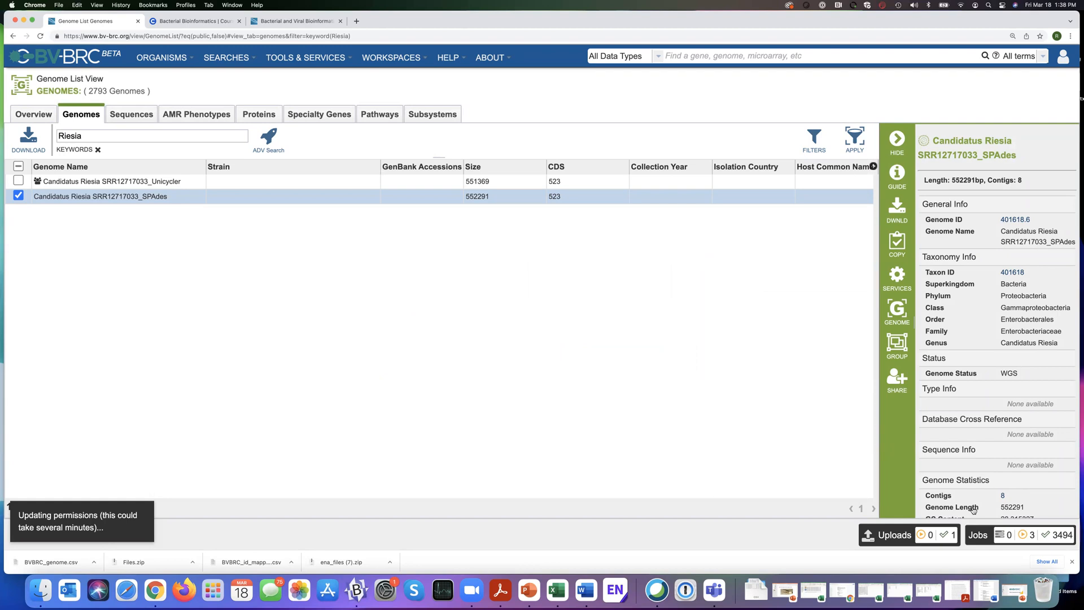
Return to the jobs list, filter it to ComprehensiveGenomeAnalysis and open the results of the Candidatus Riesia SRR12717033_SPAdes job.
click(979, 535)
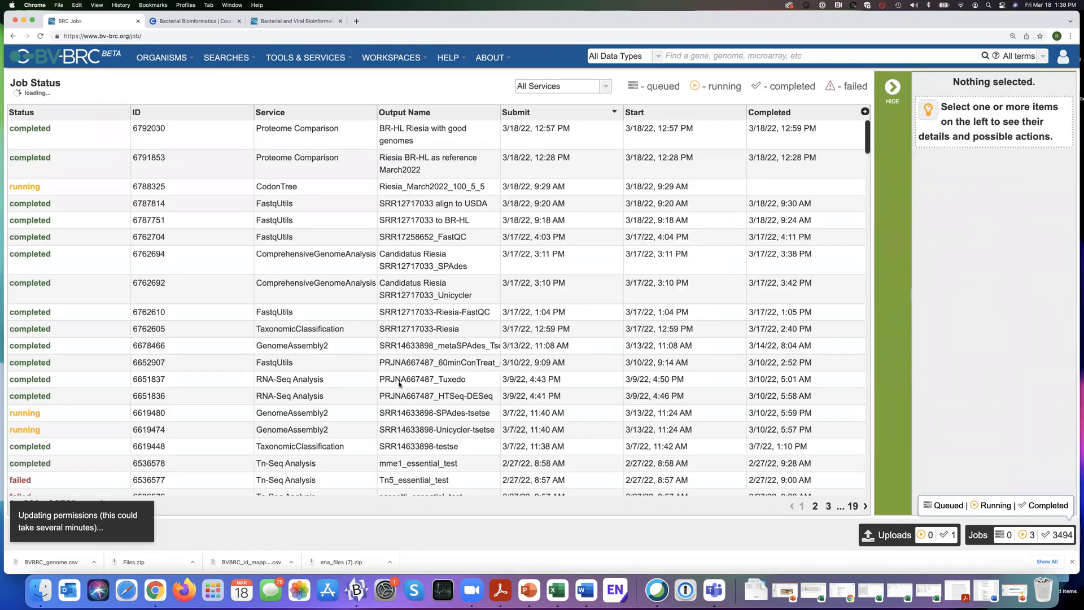
click(606, 87)
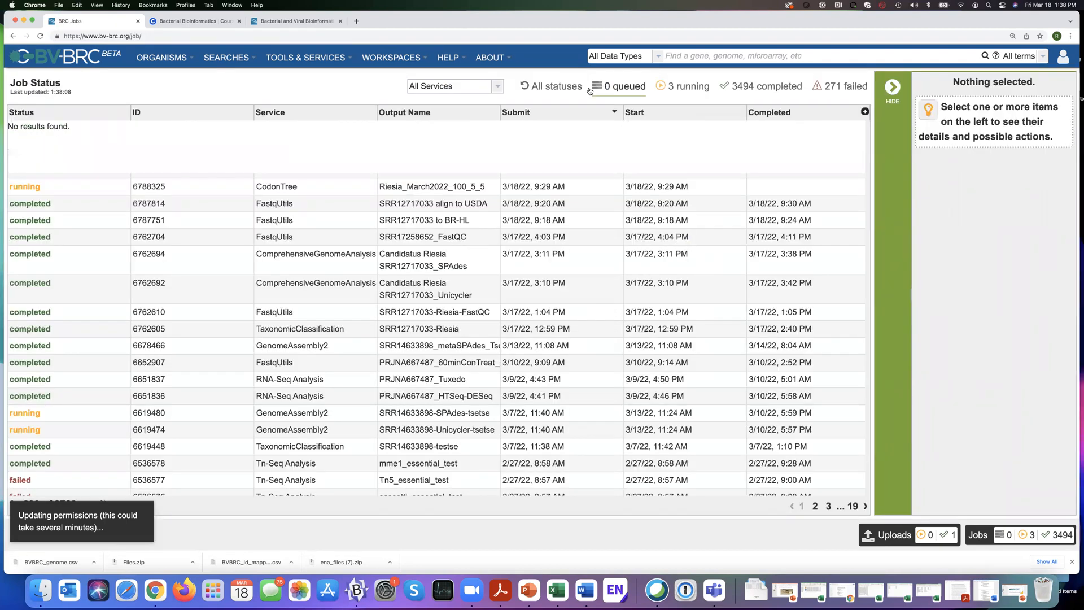
click(532, 90)
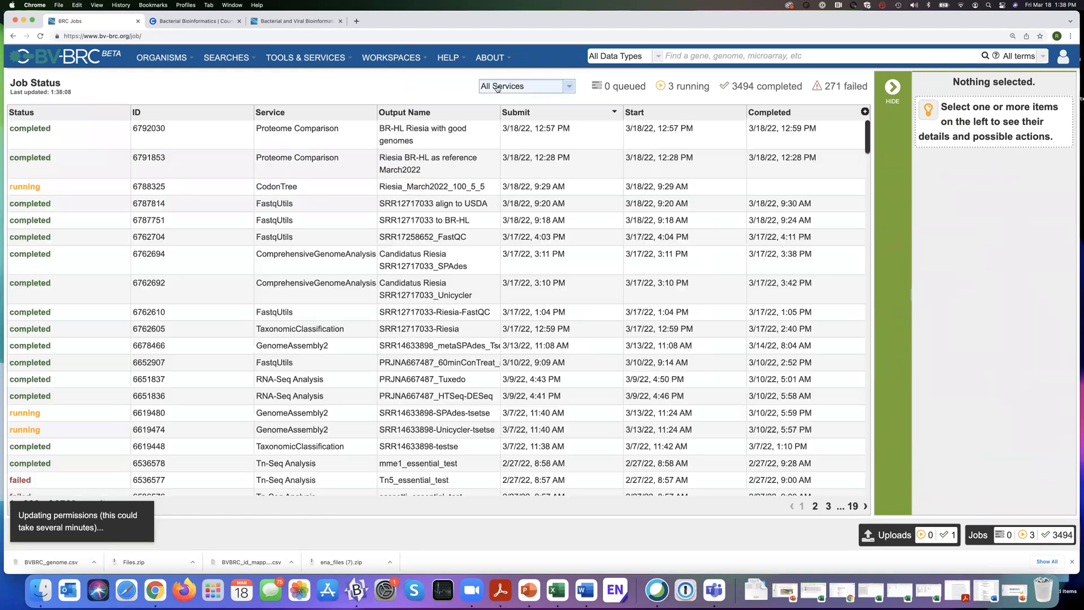
click(568, 87)
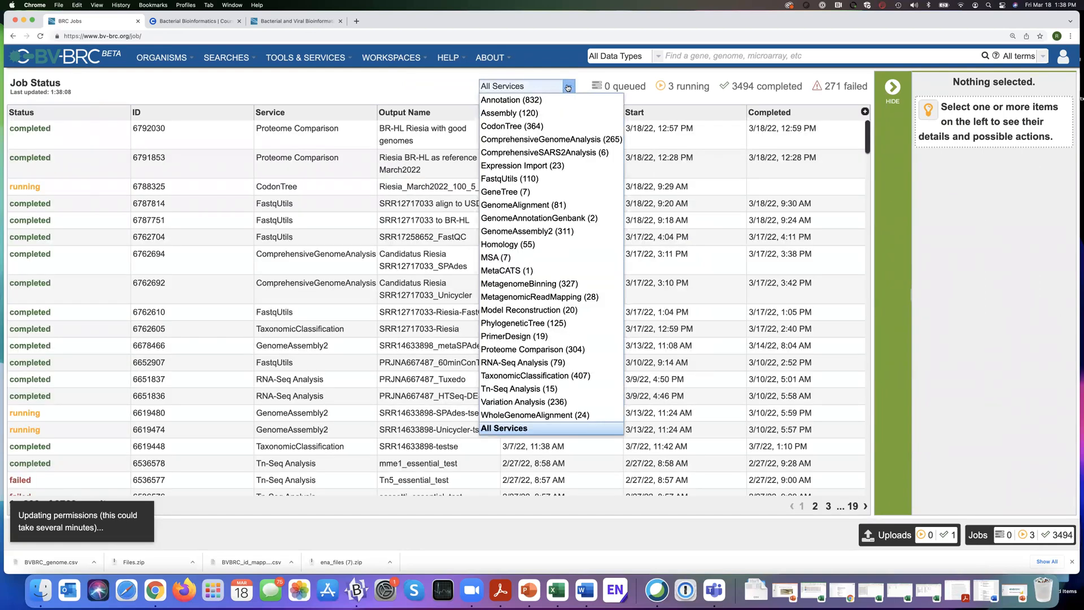
click(549, 141)
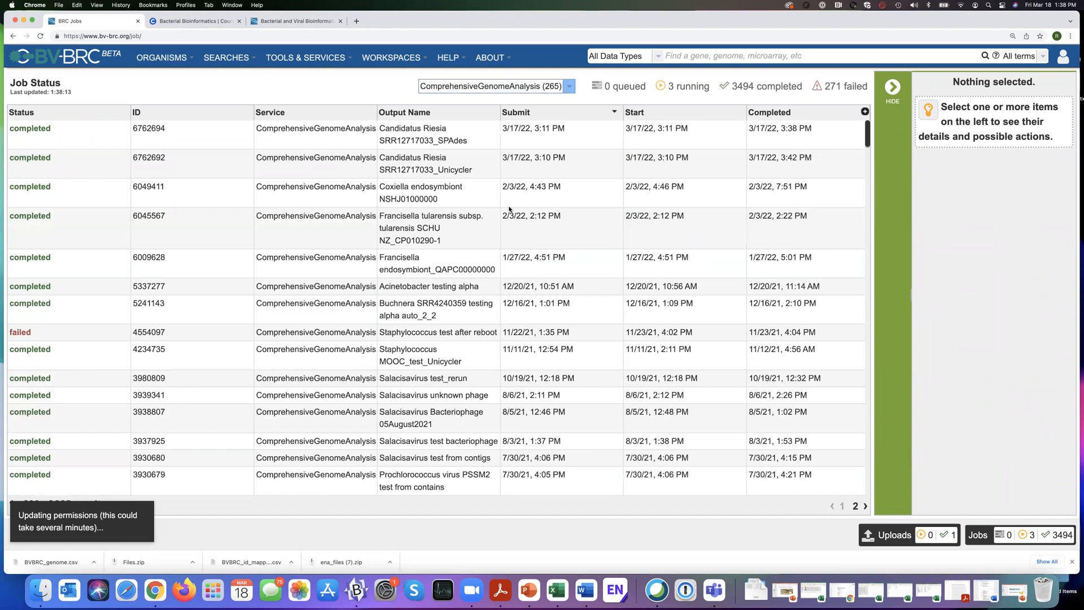
click(439, 134)
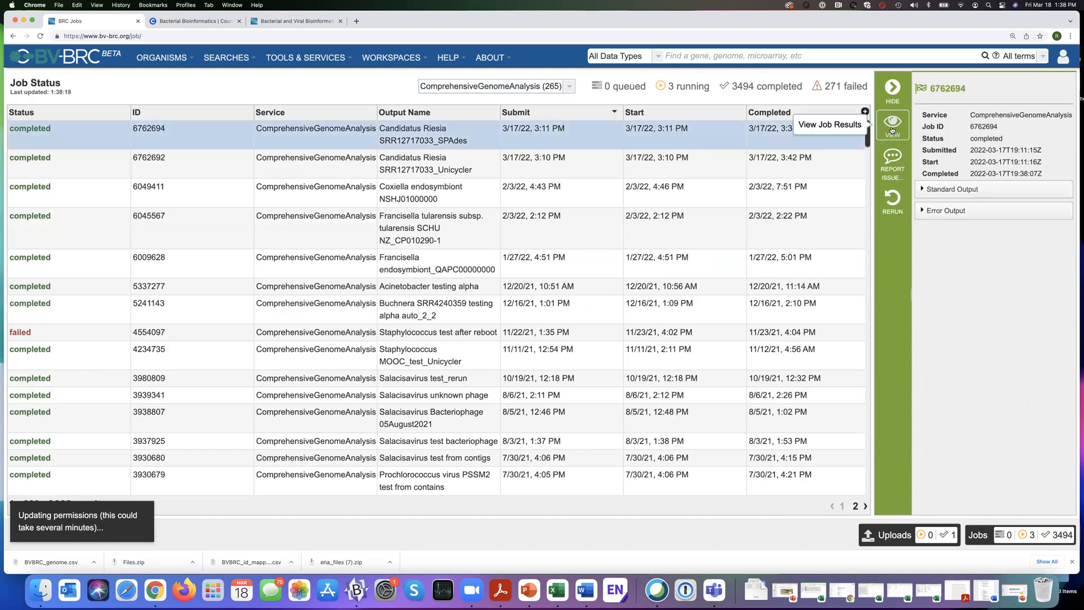
click(893, 127)
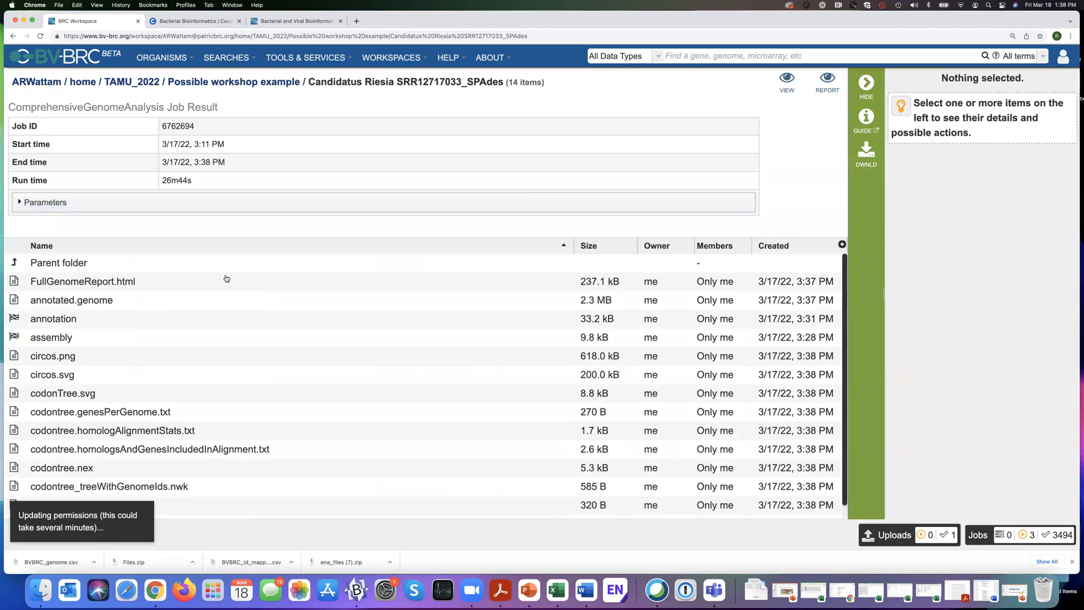
Select FullGenomeReport.html, annotated.genome, annotation and assembly in the job results and start copying them.
click(226, 279)
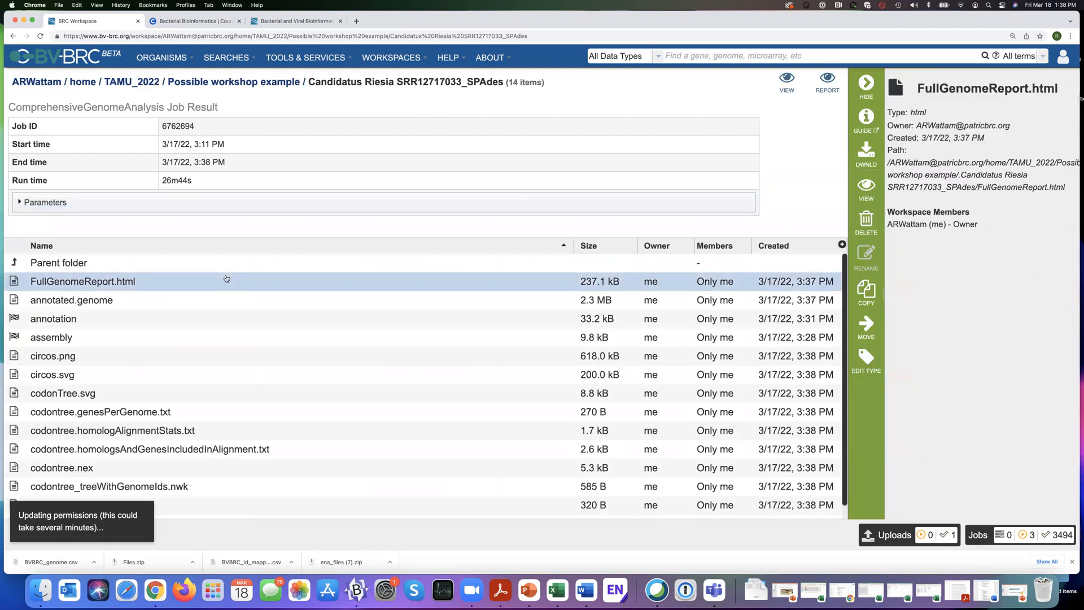
shift+click(142, 325)
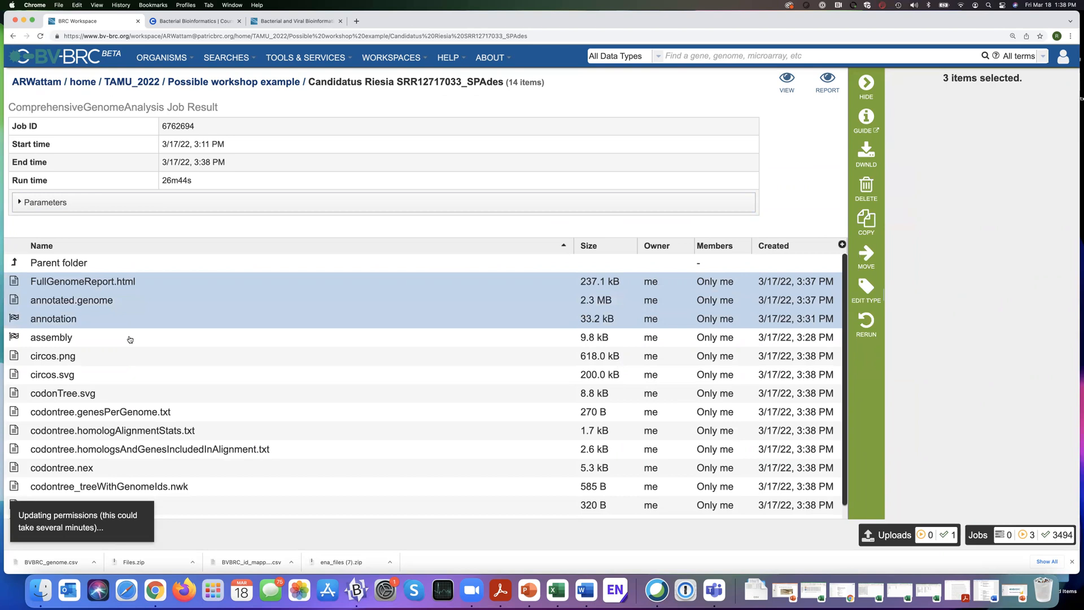
shift+click(139, 338)
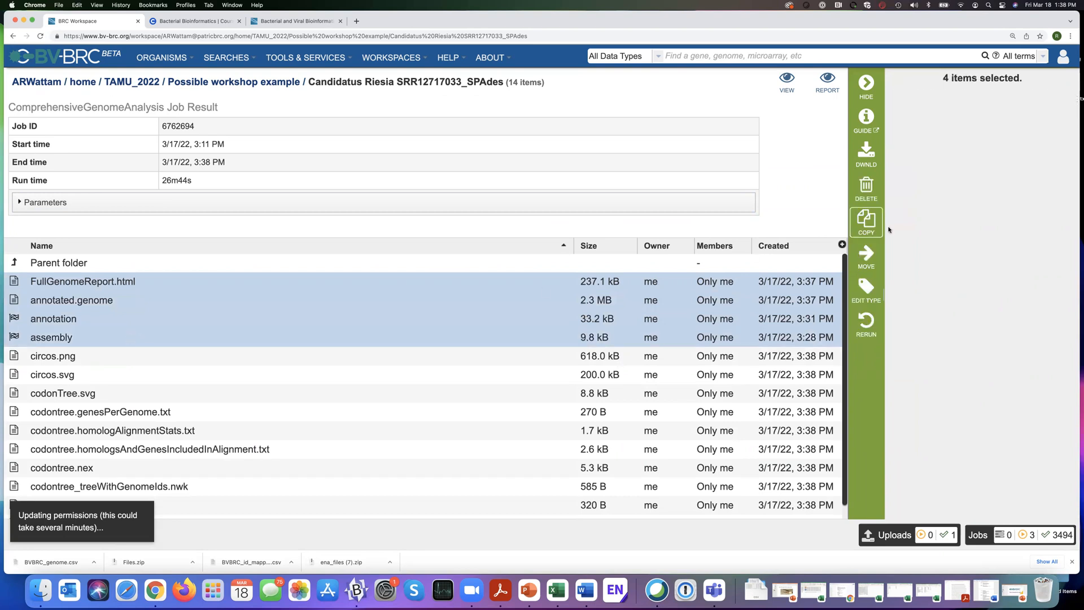
click(868, 221)
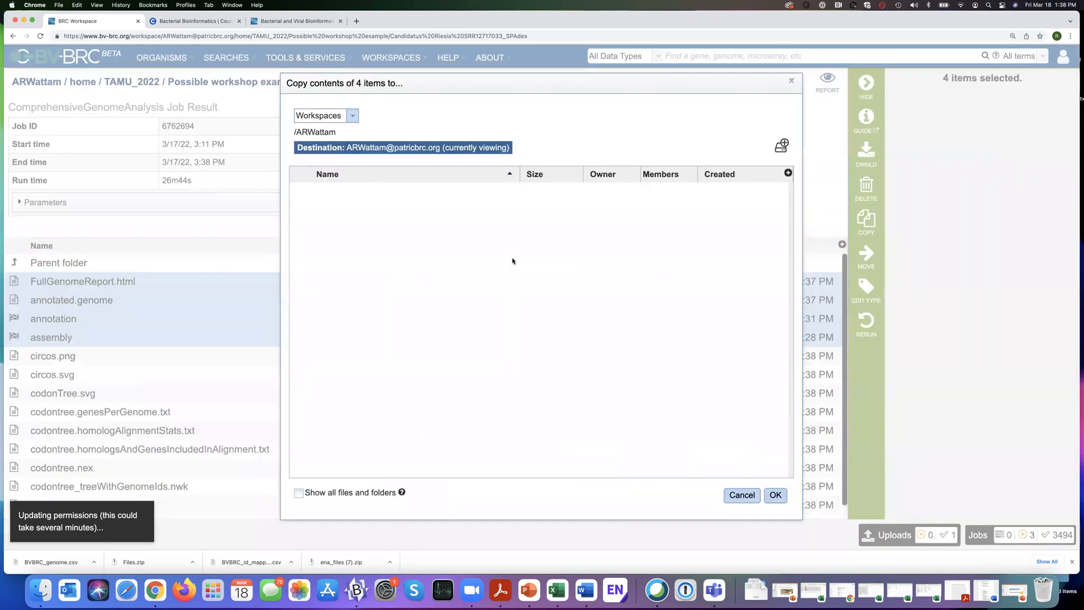
Choose the Comprehensive Genome Analysis folder of the own BV-BRC Workshop workspace as the copy destination.
click(354, 117)
click(344, 143)
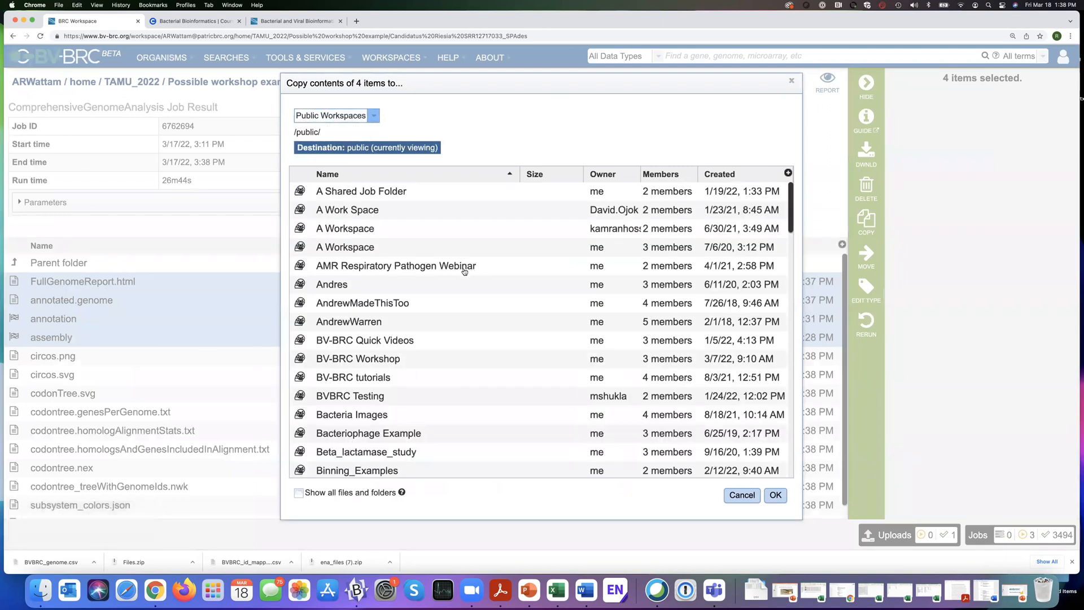
click(375, 116)
click(332, 130)
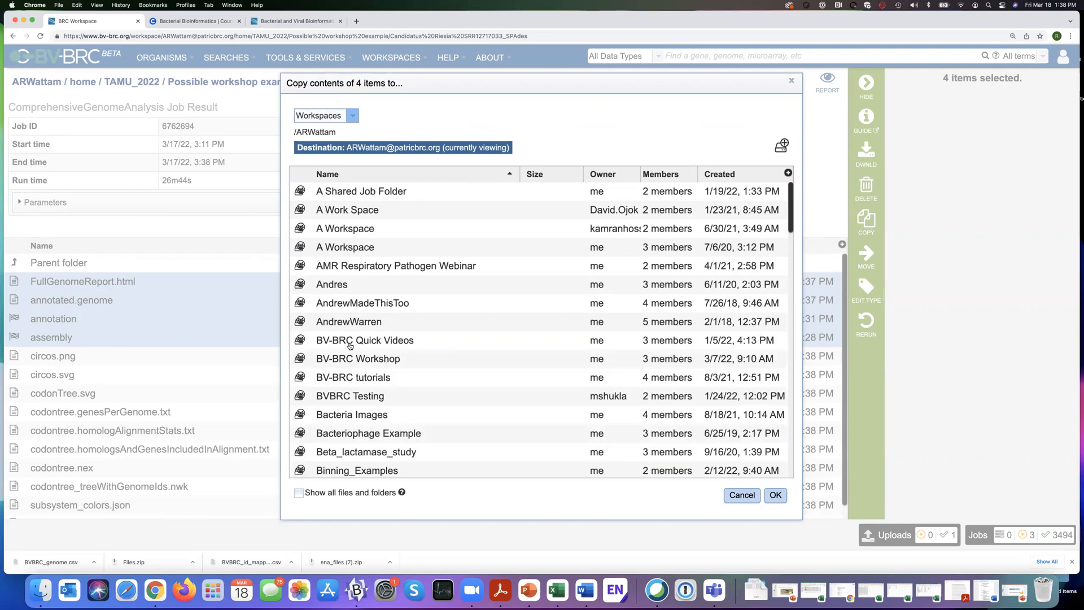
click(302, 360)
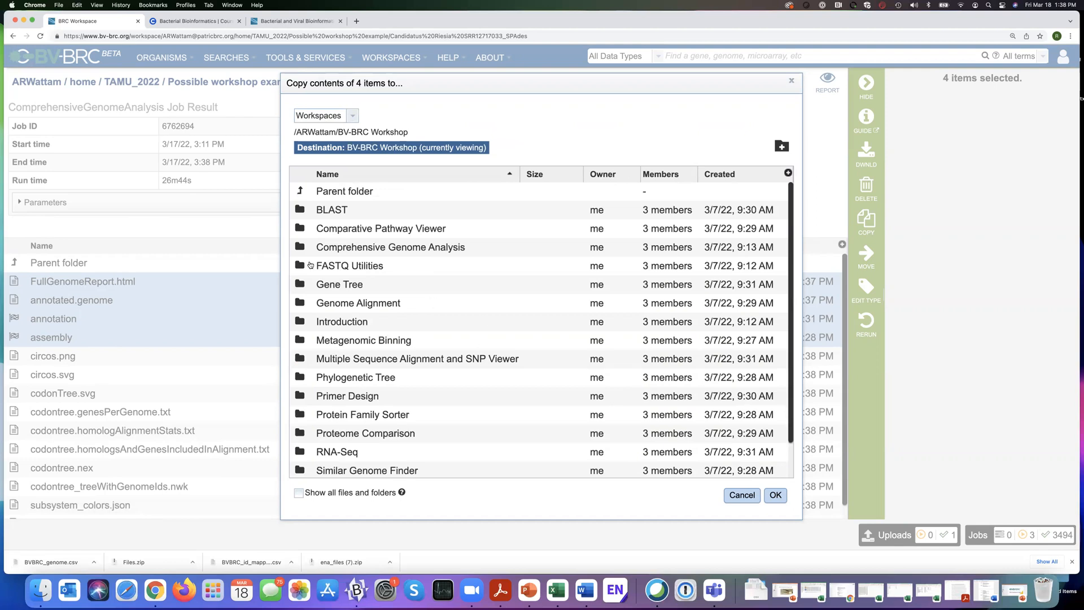
click(301, 248)
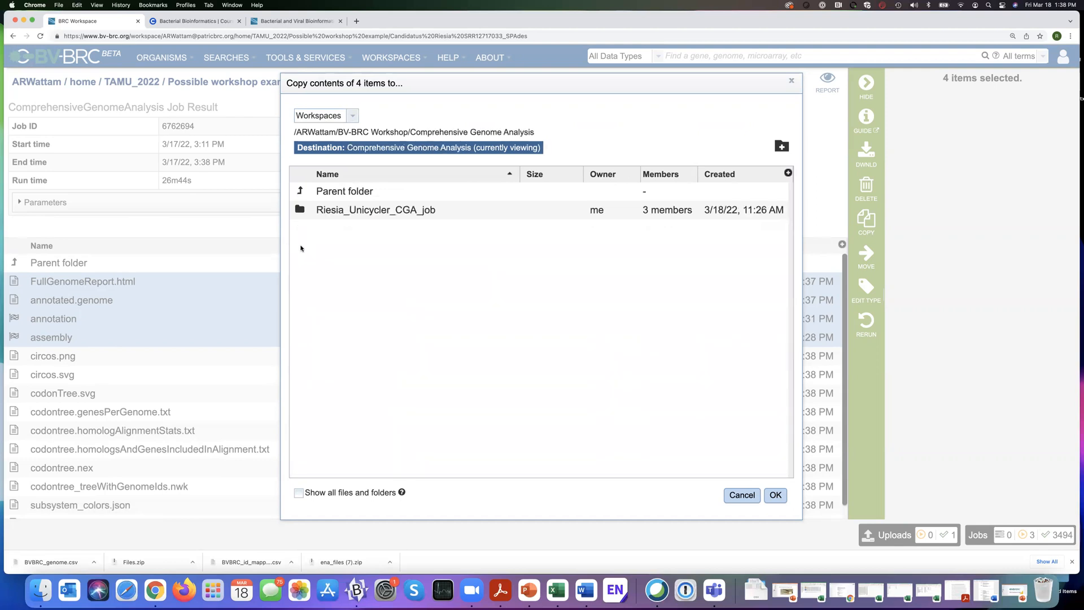
Create a folder named Riesia_SPAdes_CGA_job in the destination and copy the four selected items into it.
click(783, 148)
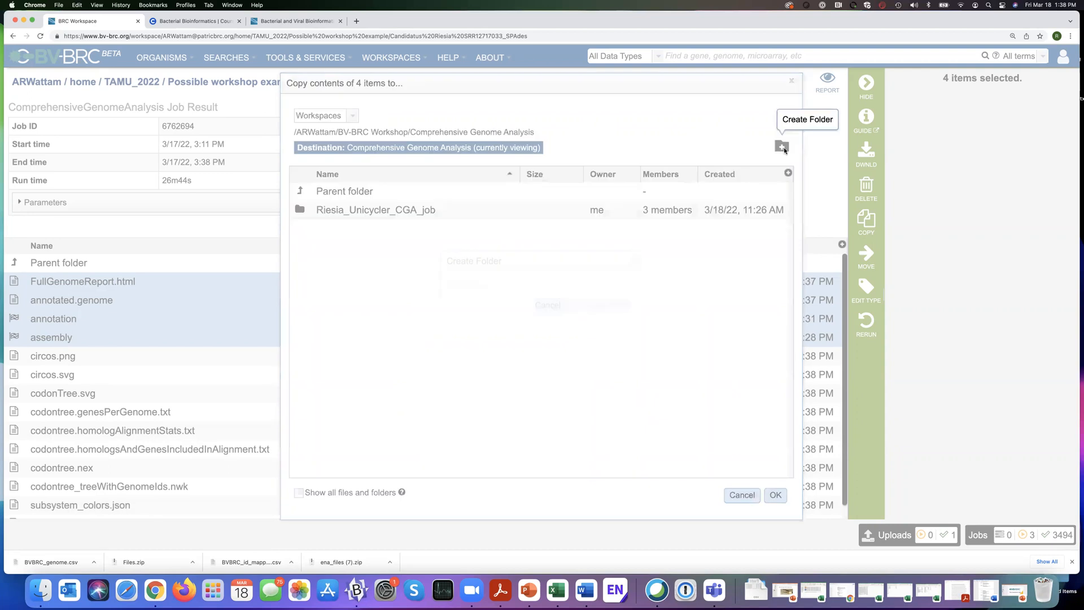
text(Riwe)
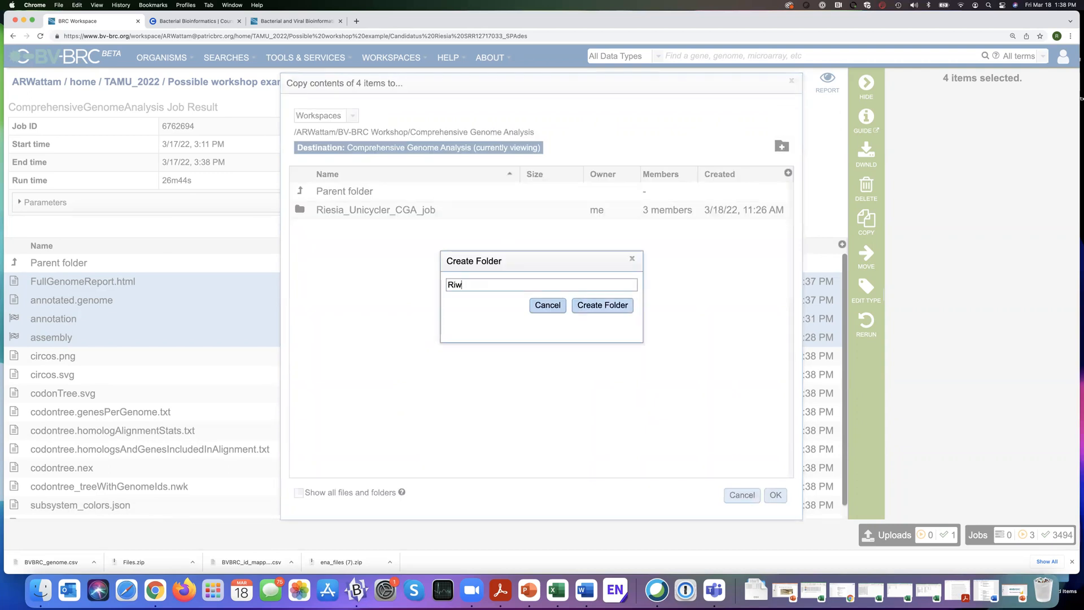
key(BackSpace)
text(esia_SPAdes_CGA_job)
click(600, 306)
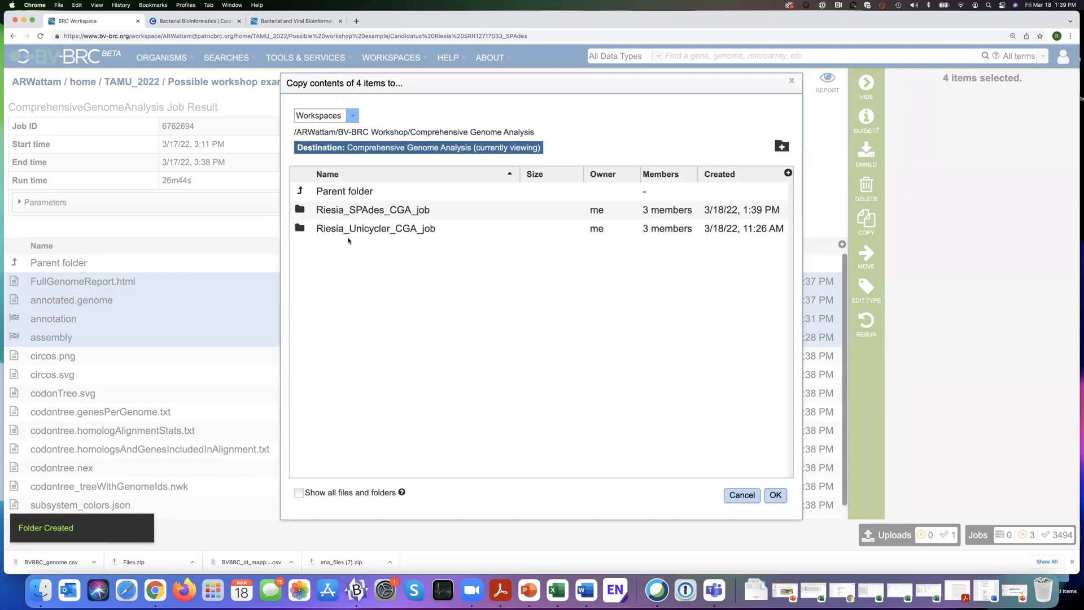
click(364, 211)
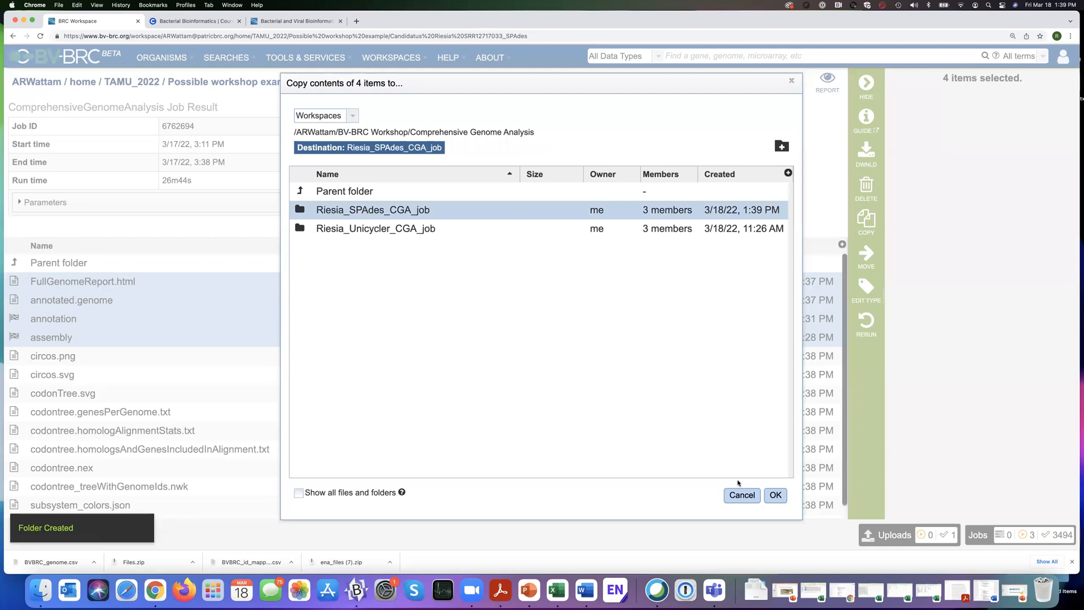
click(776, 495)
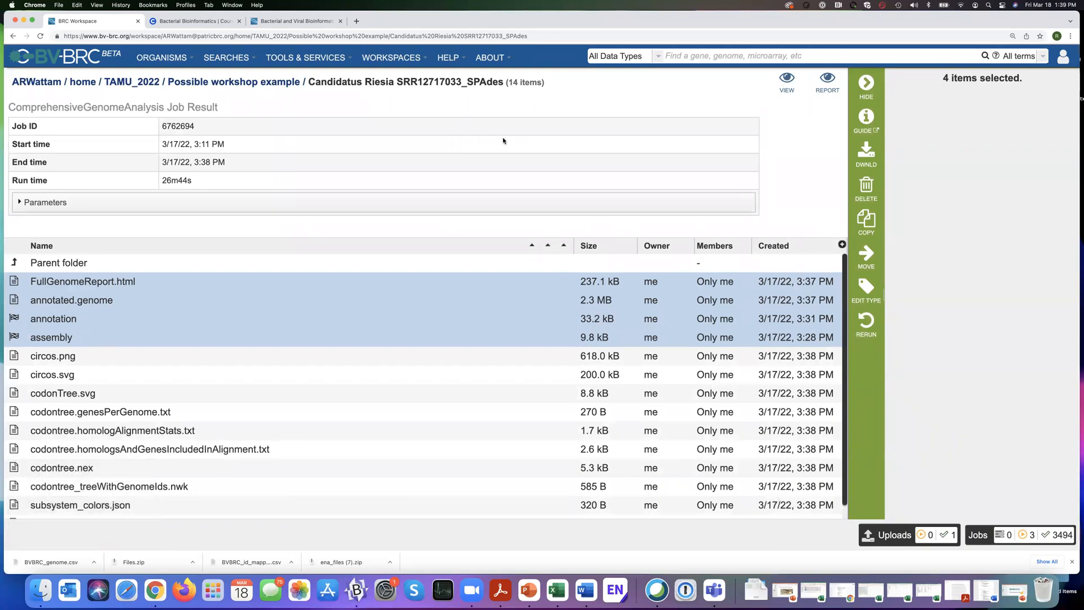
Open the Public Workspaces and look through their list.
mouse_move(400, 57)
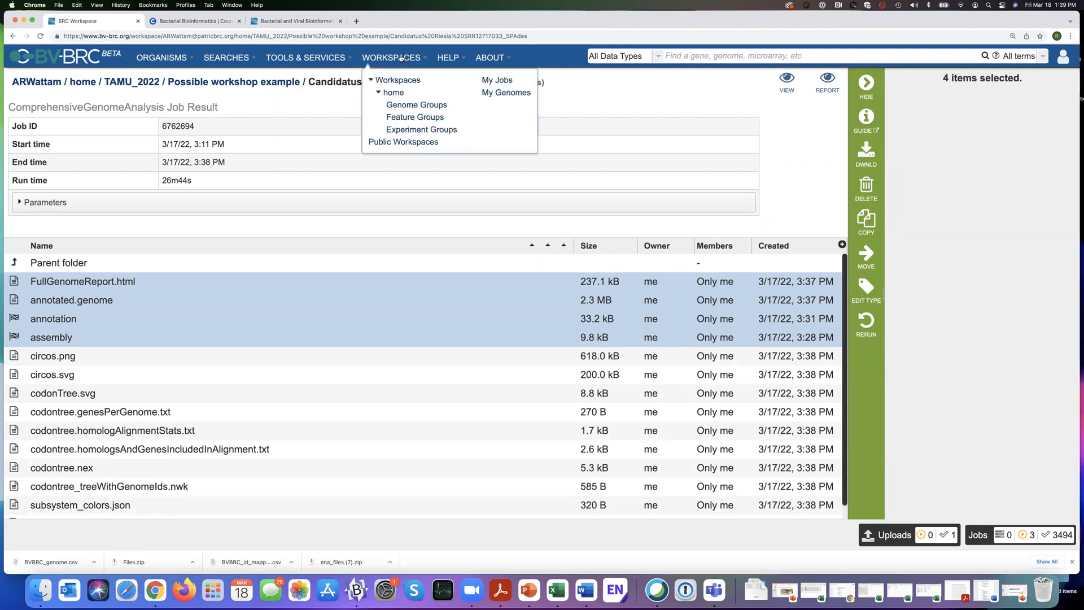
click(397, 143)
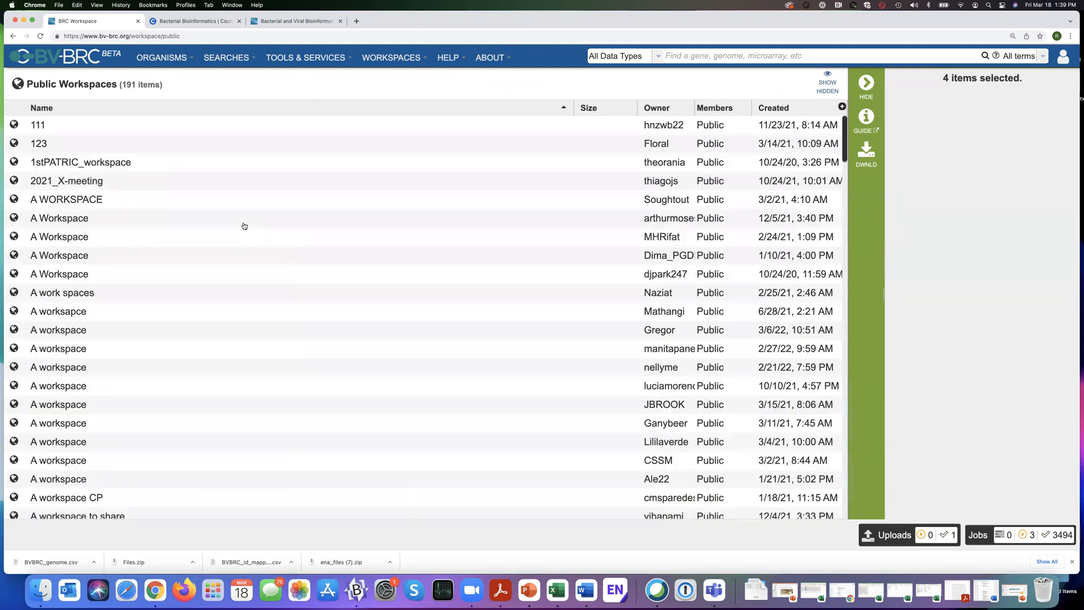
scroll(244, 274, down, 10)
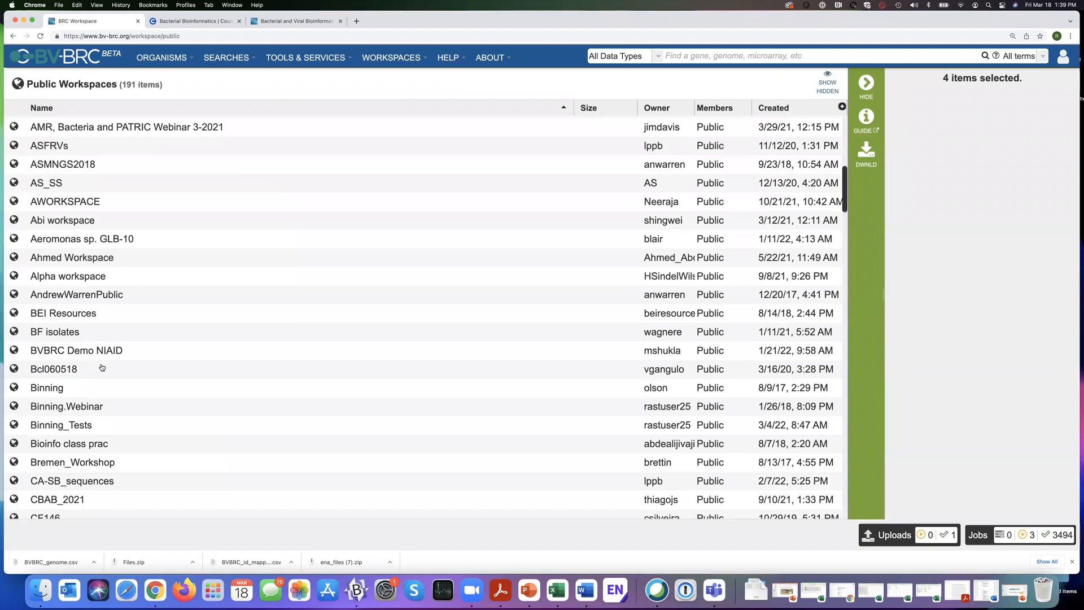
scroll(96, 368, down, 1)
scroll(103, 330, up, 7)
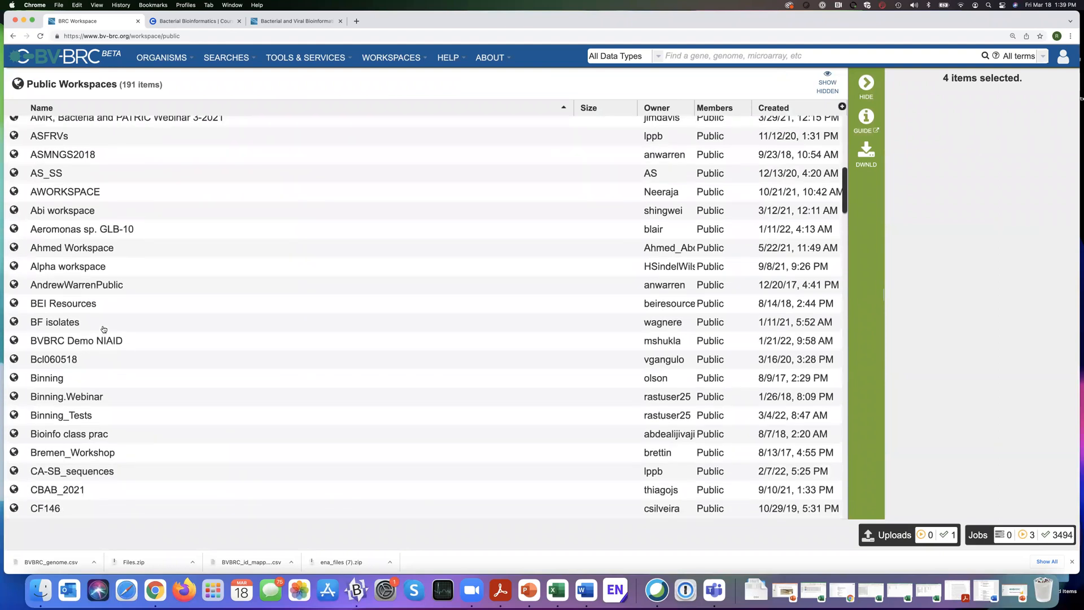
Return to the own workspaces and open Riesia_SPAdes_CGA_job under BV-BRC Workshop's Comprehensive Genome Analysis folder to check the copied files.
click(405, 58)
click(398, 80)
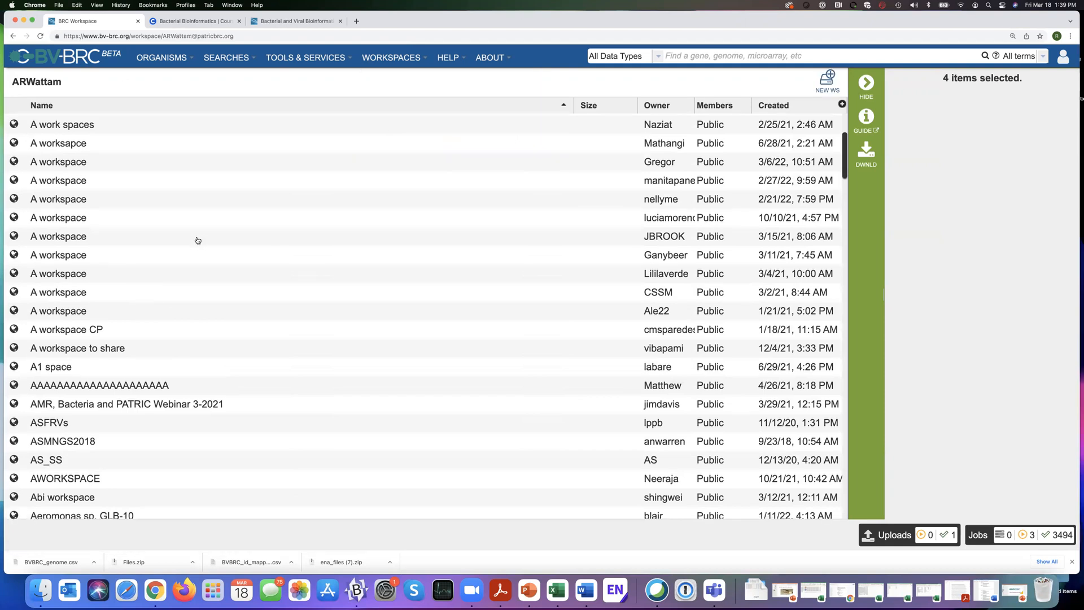
scroll(198, 240, down, 3)
scroll(198, 240, down, 3)
scroll(198, 241, down, 2)
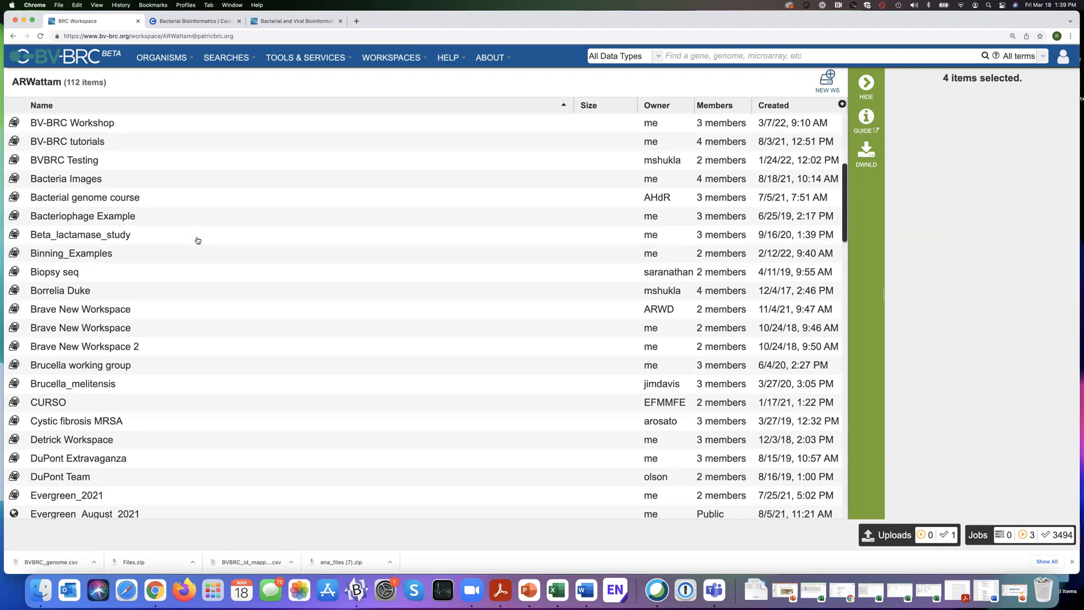
scroll(198, 240, up, 2)
scroll(198, 241, up, 3)
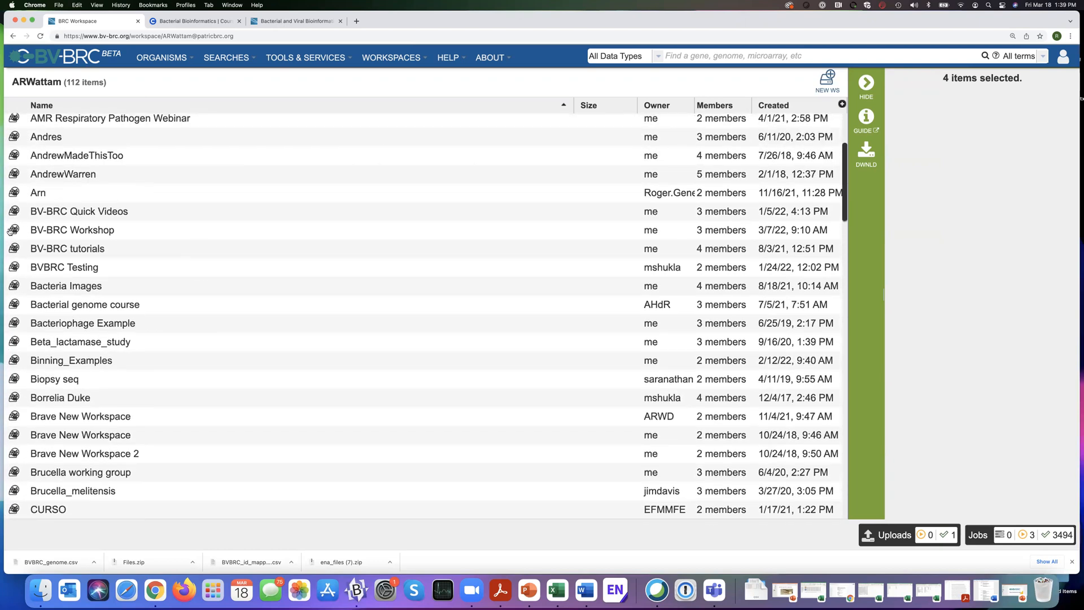
click(40, 231)
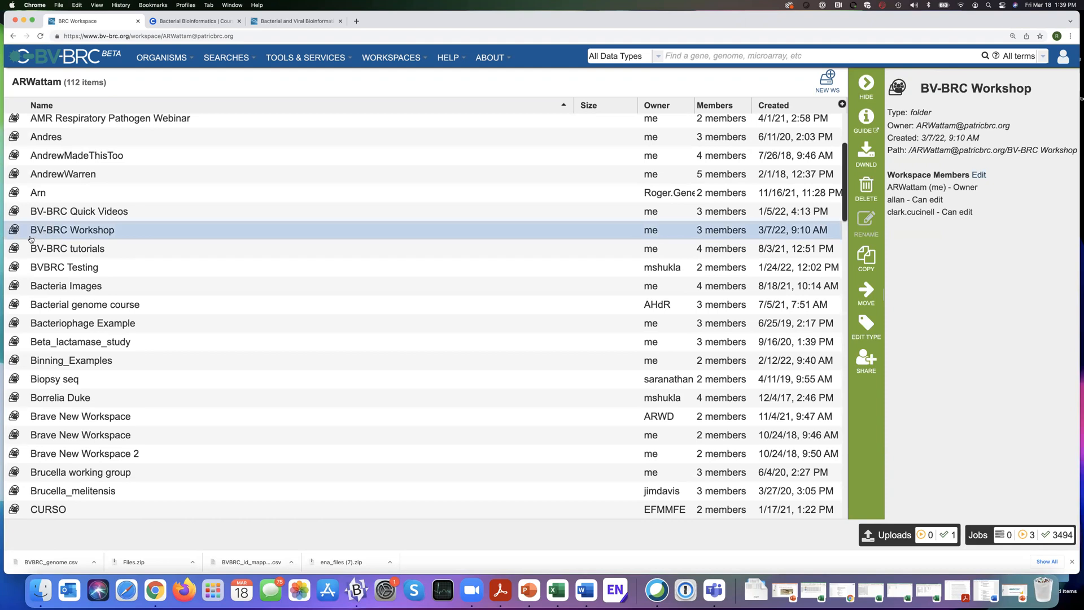
click(16, 234)
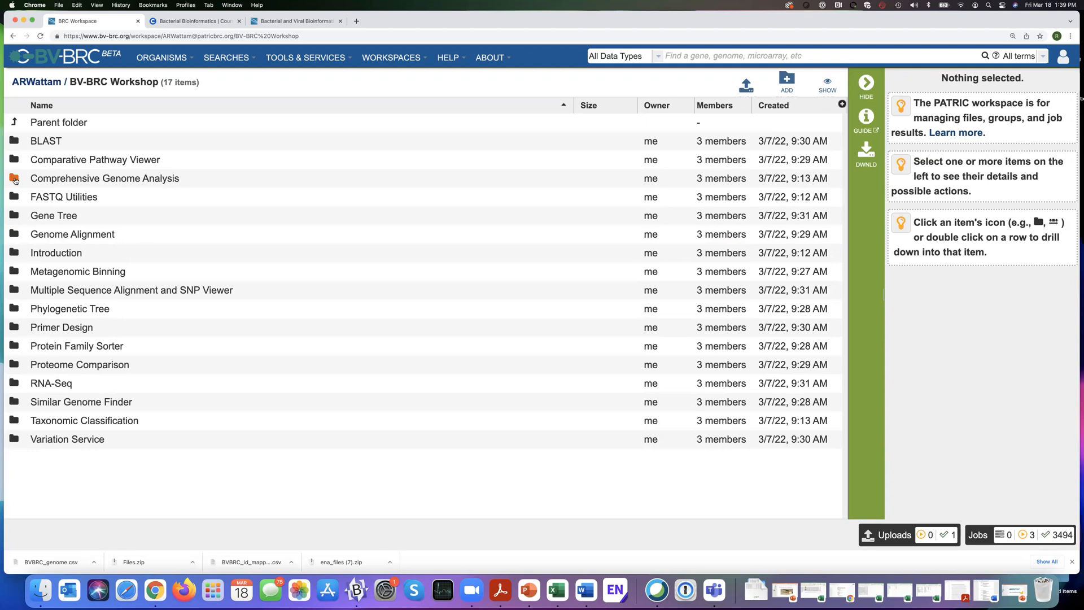
click(14, 179)
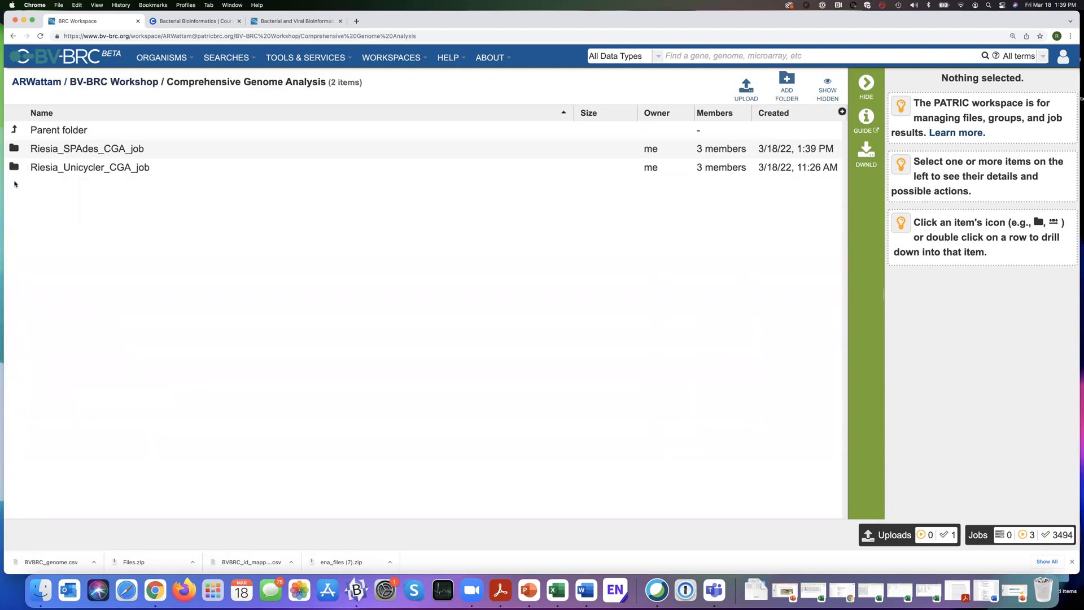
click(16, 148)
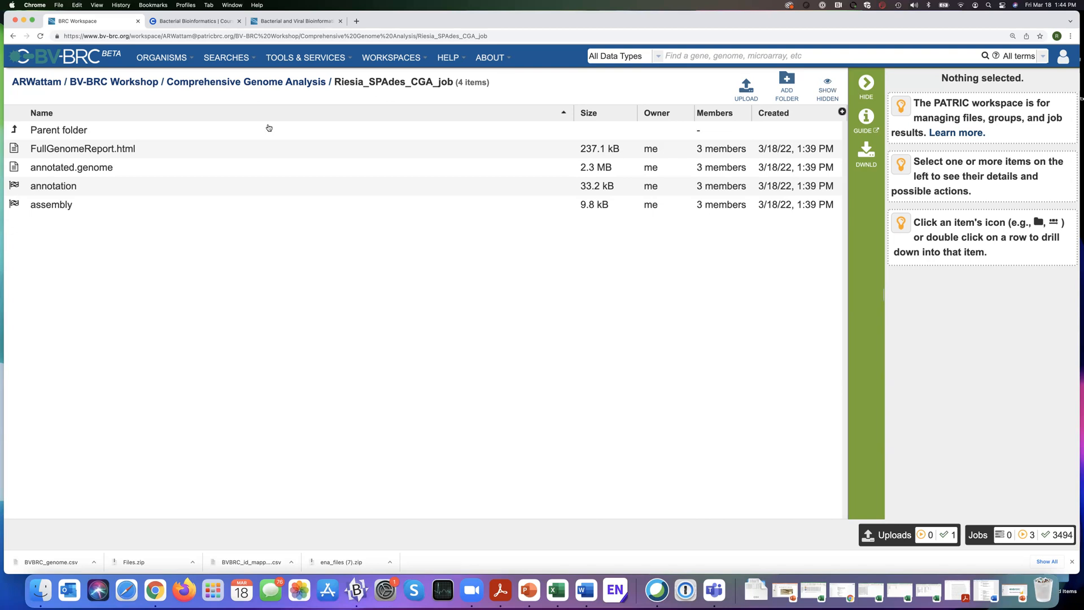
Open the Genome Alignment (Mauve) service form.
click(395, 58)
click(328, 58)
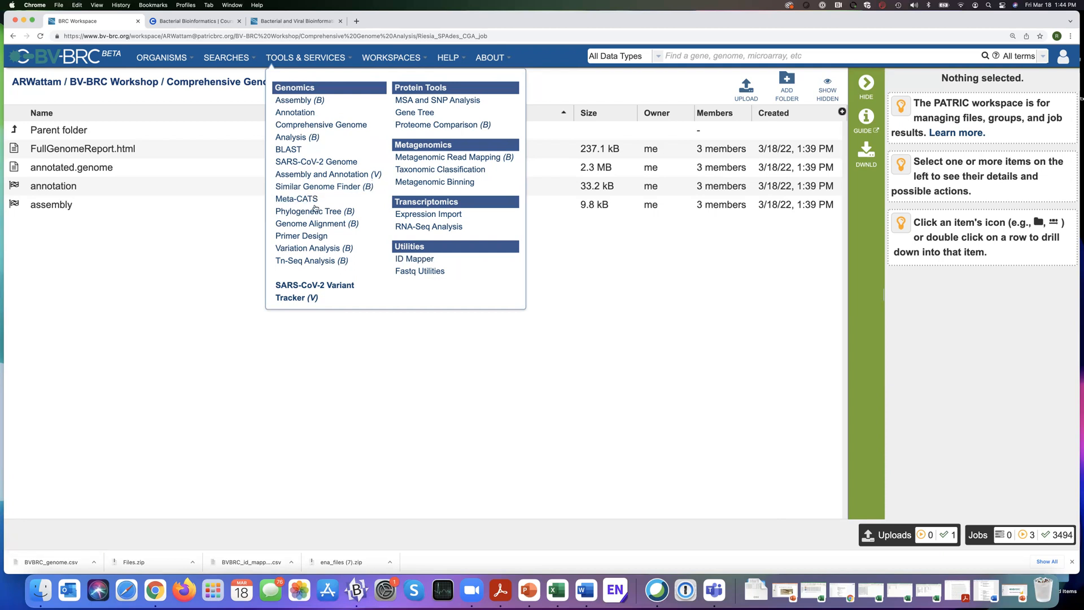
click(310, 225)
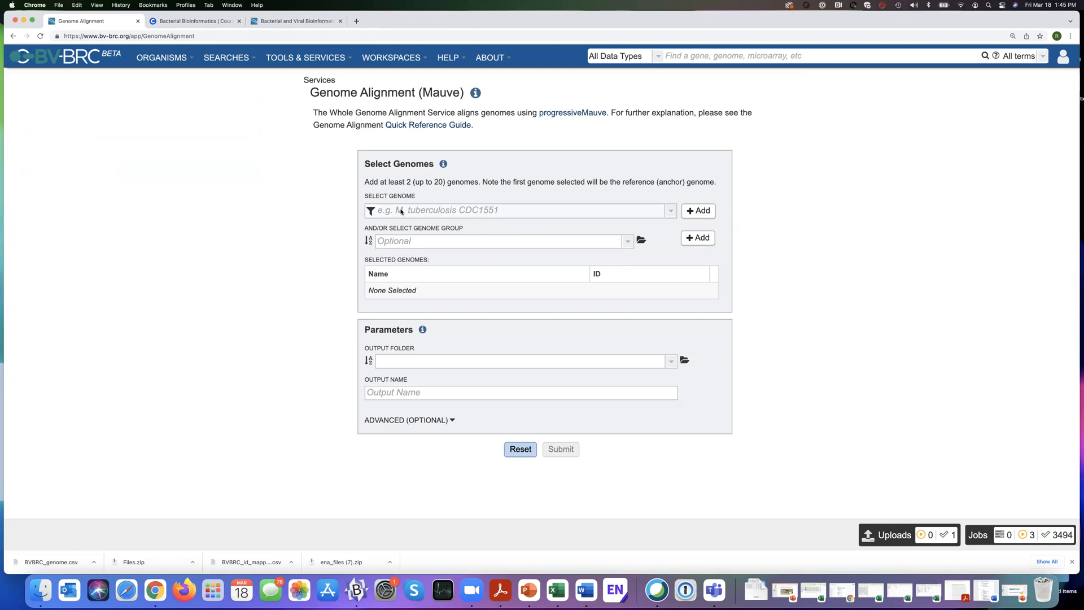
Open the jobs list, filter it to GenomeAlignment and select the Brucella genome group alignment alpha test job.
click(980, 536)
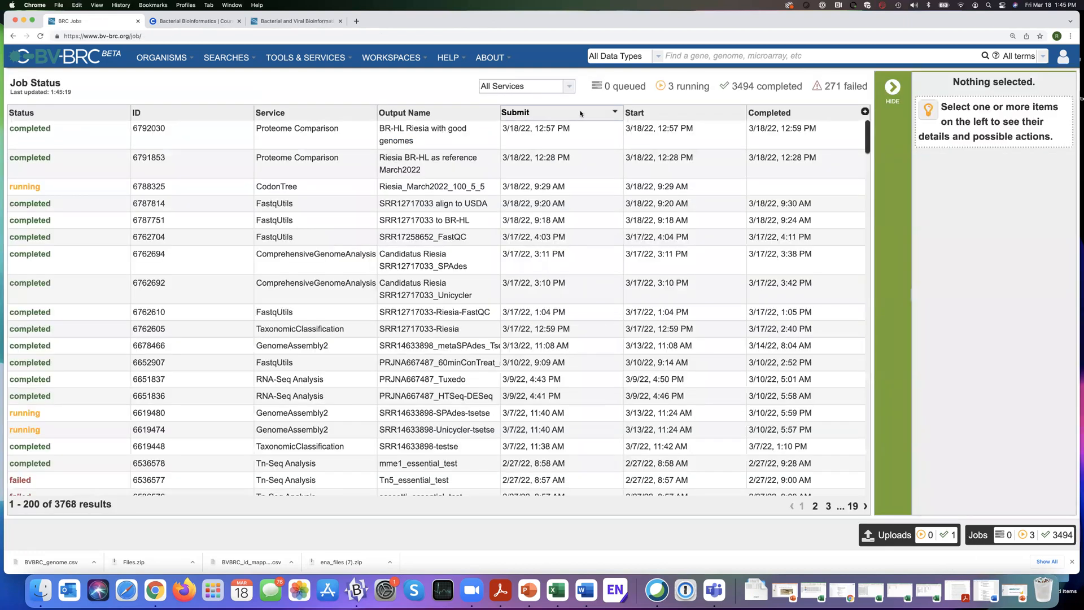
click(569, 87)
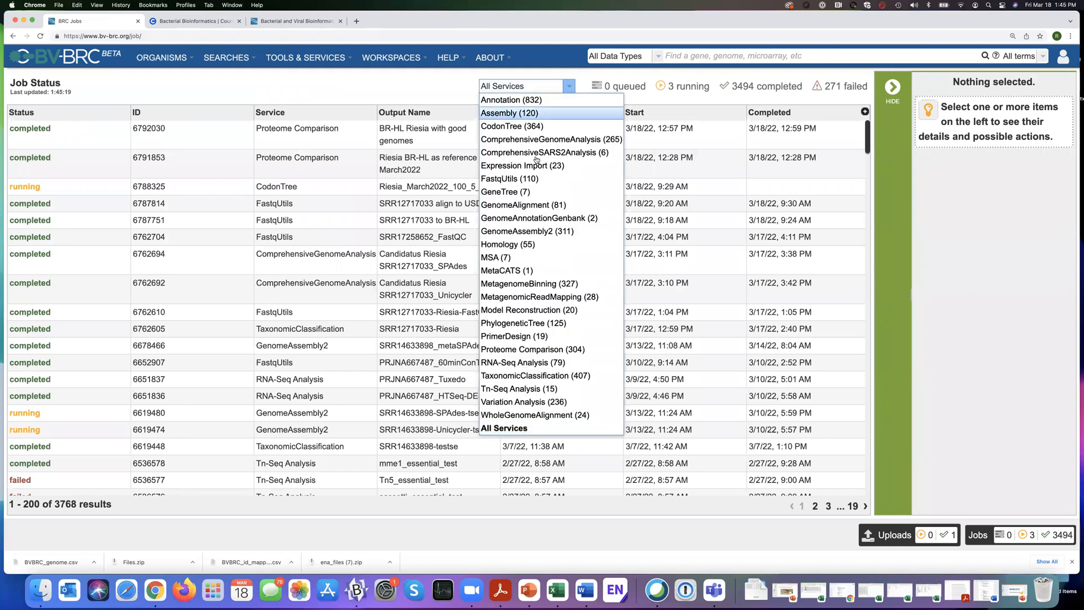
click(534, 205)
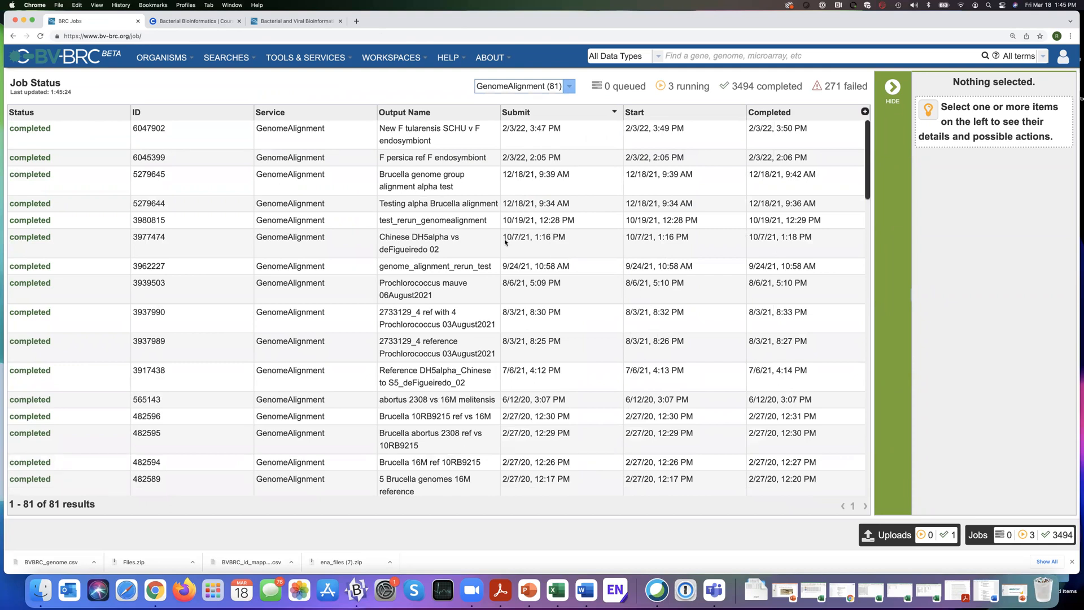
scroll(465, 267, down, 2)
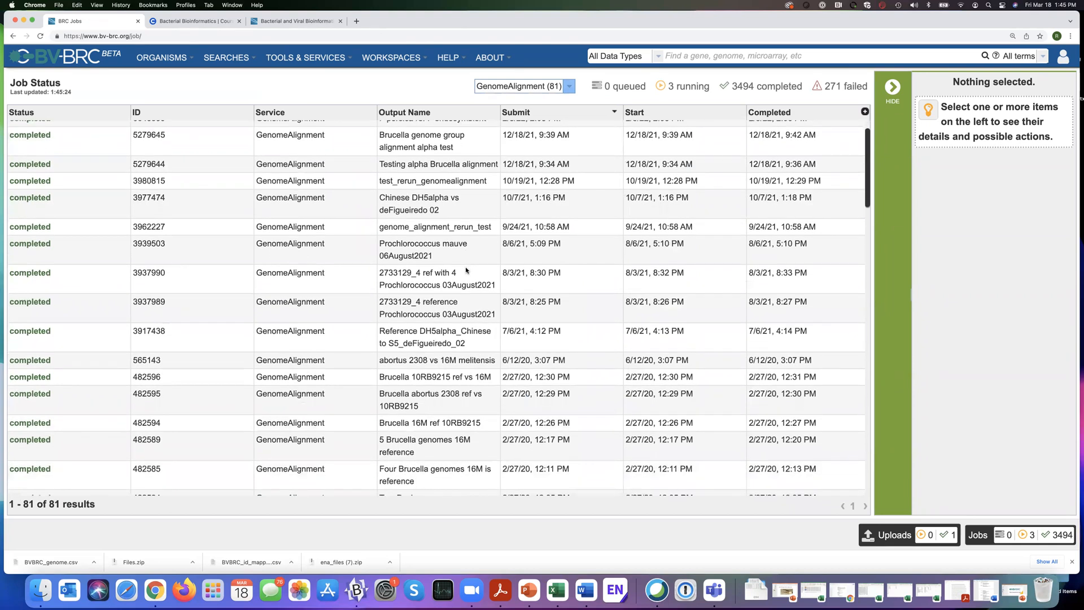
scroll(466, 267, up, 2)
click(480, 179)
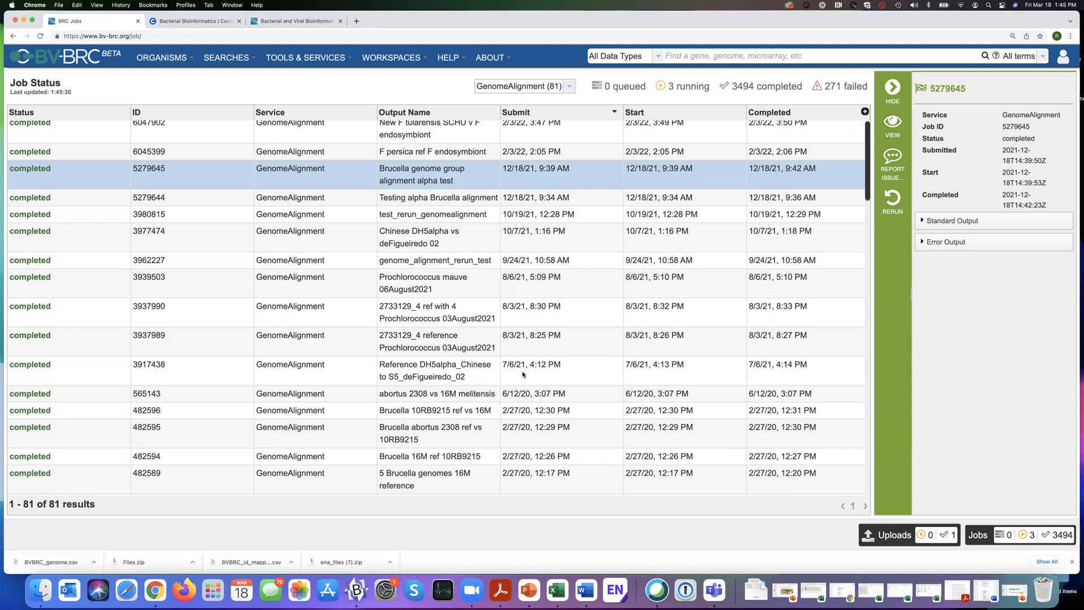
Open the results of the 5 Brucella genomes 16M reference job and view its genome alignment down to the last genome.
scroll(464, 422, down, 2)
click(463, 422)
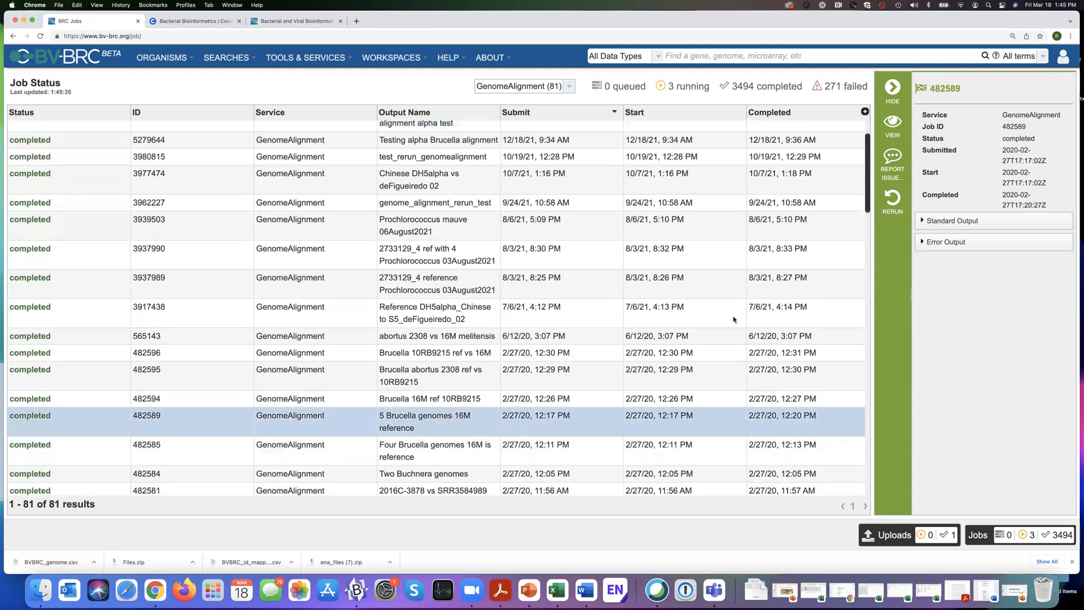
click(893, 125)
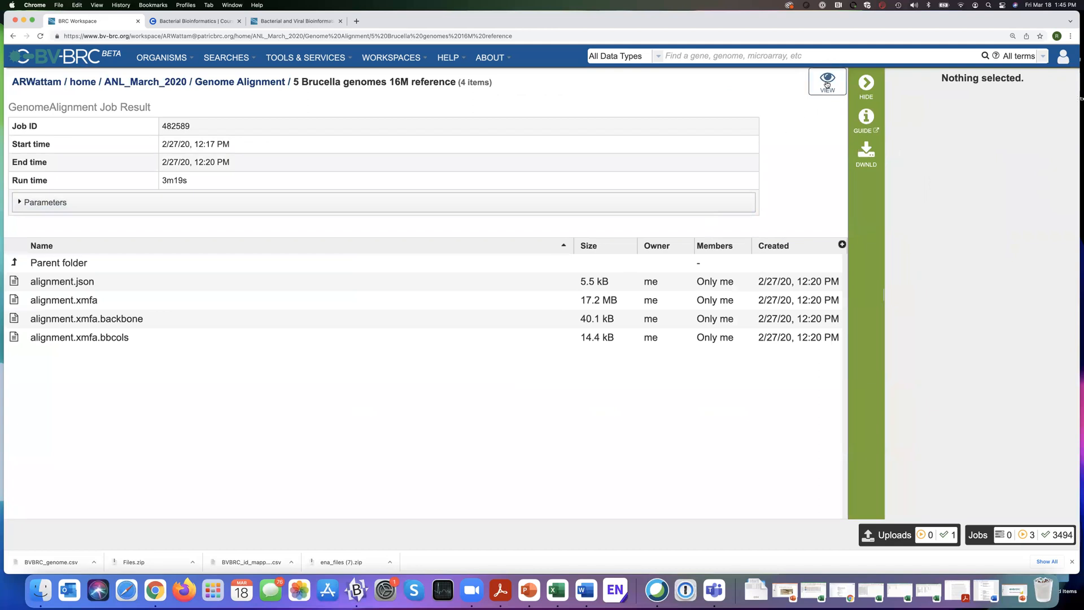
click(827, 82)
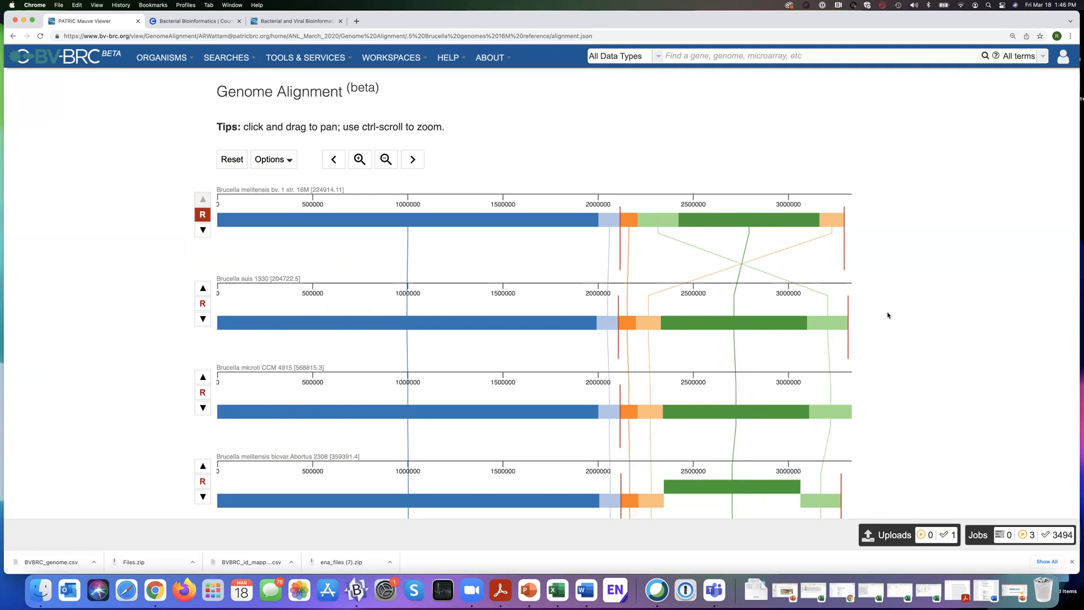
scroll(886, 313, down, 2)
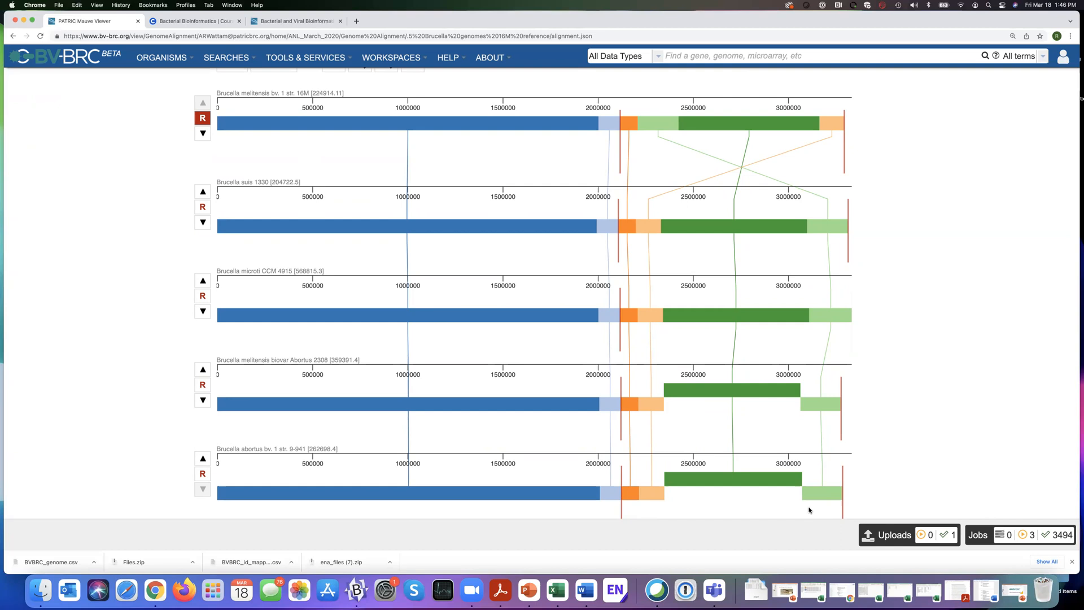
Leave the Brucella genome alignment and filter the jobs list to GenomeAlignment jobs.
scroll(810, 510, up, 3)
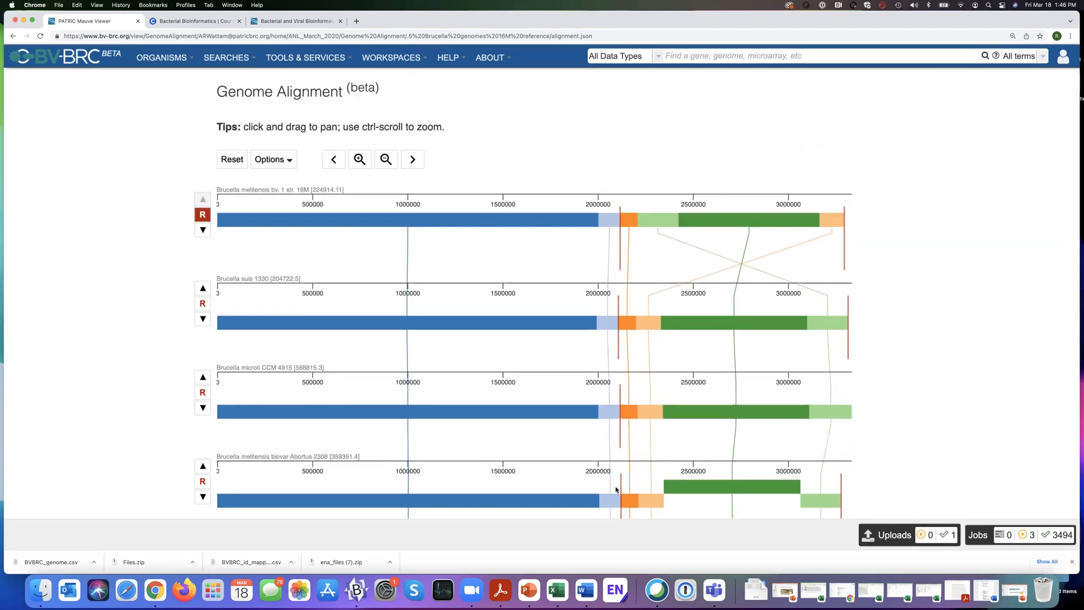
click(12, 36)
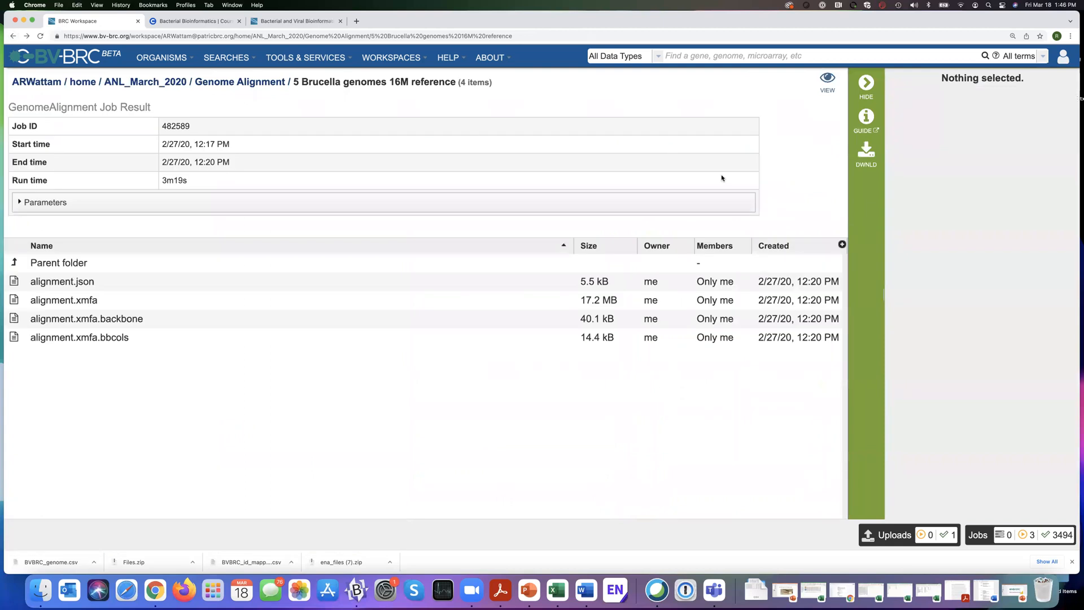
click(974, 539)
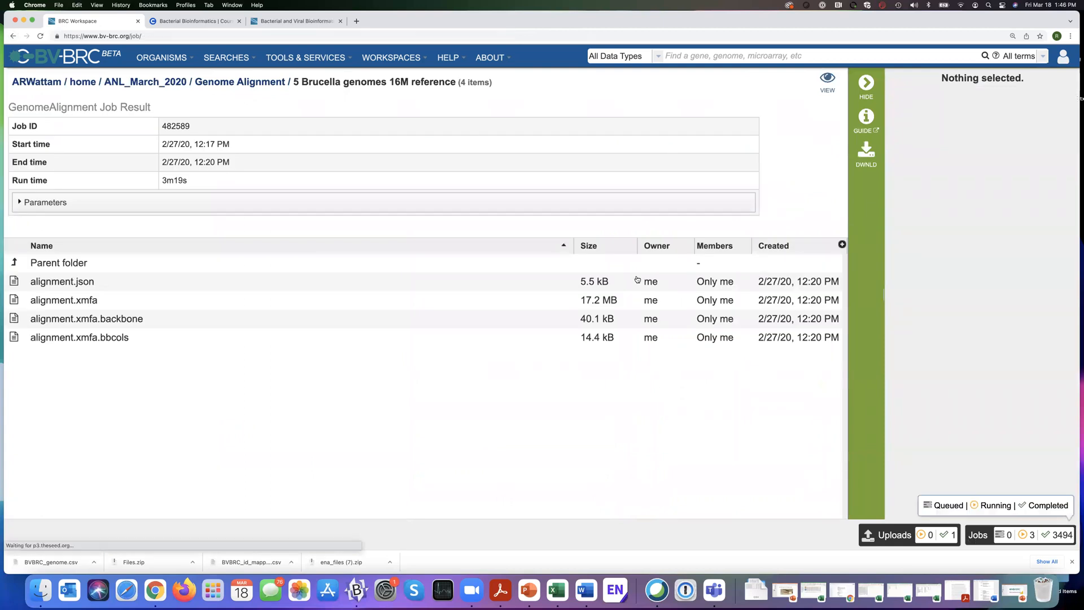
click(560, 85)
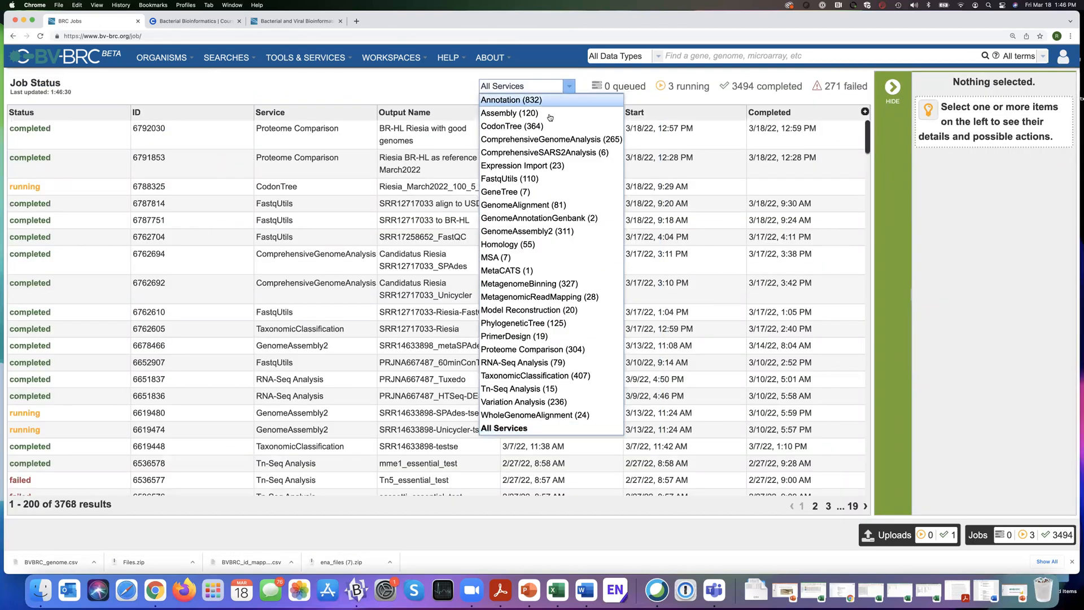
click(519, 205)
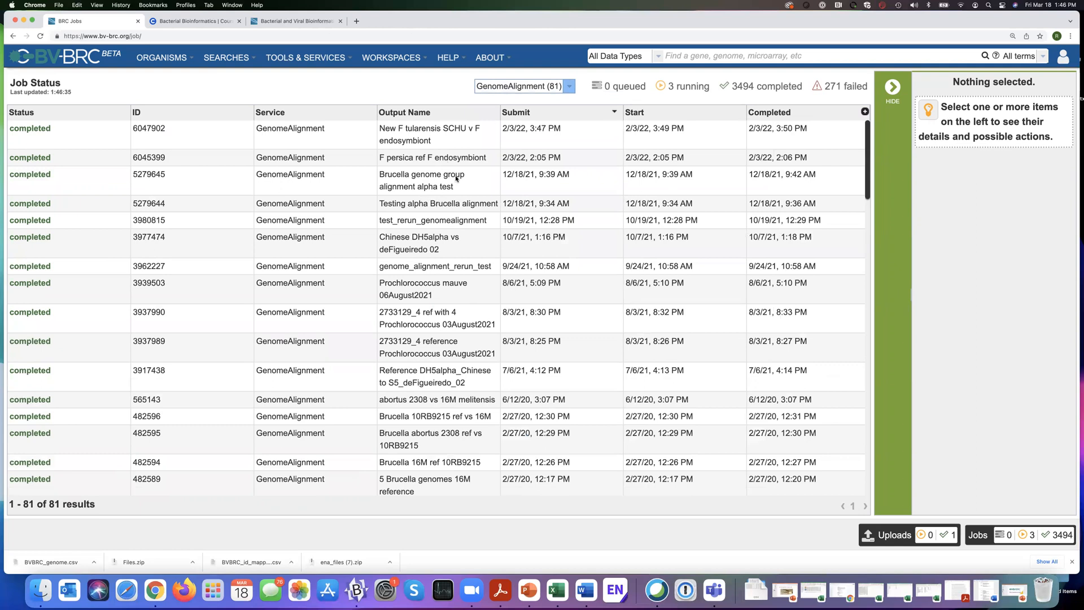
Open the results of the New F tularensis SCHU v F endosymbiont job and view its genome alignment.
click(456, 158)
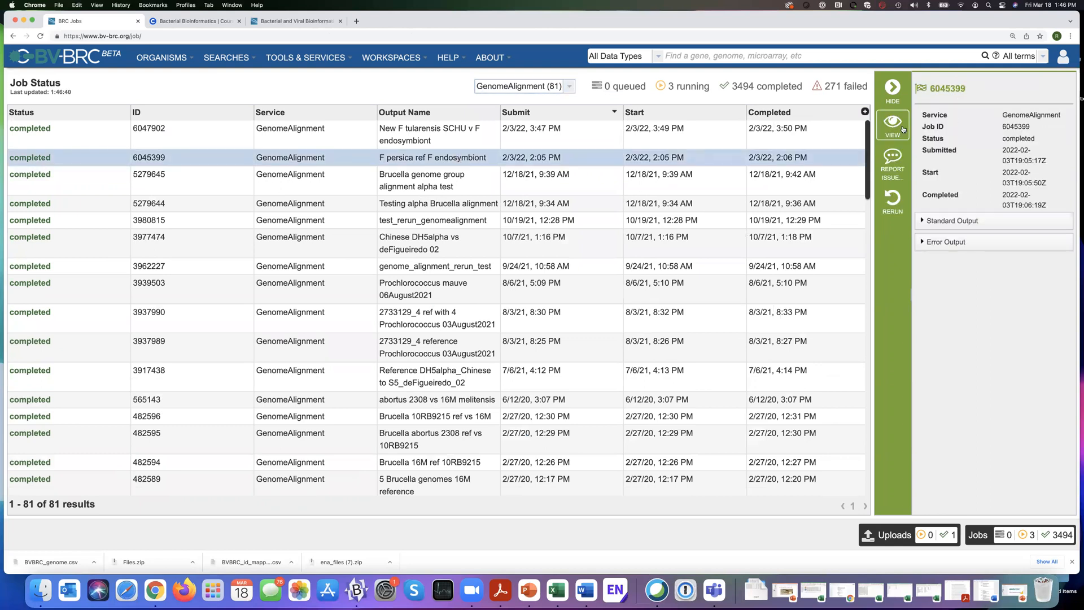
click(476, 134)
click(893, 125)
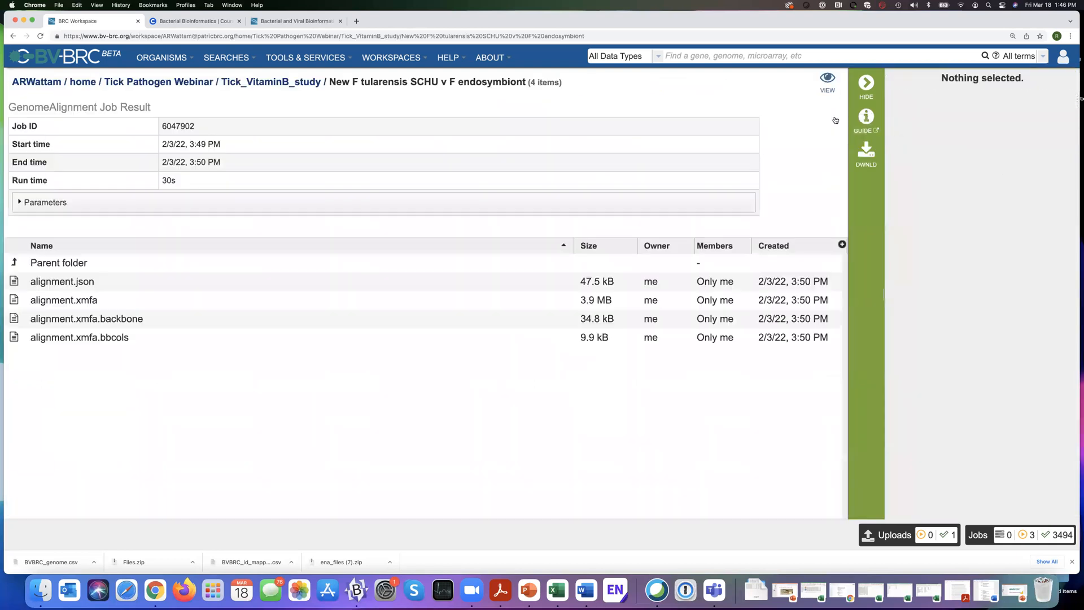
click(824, 82)
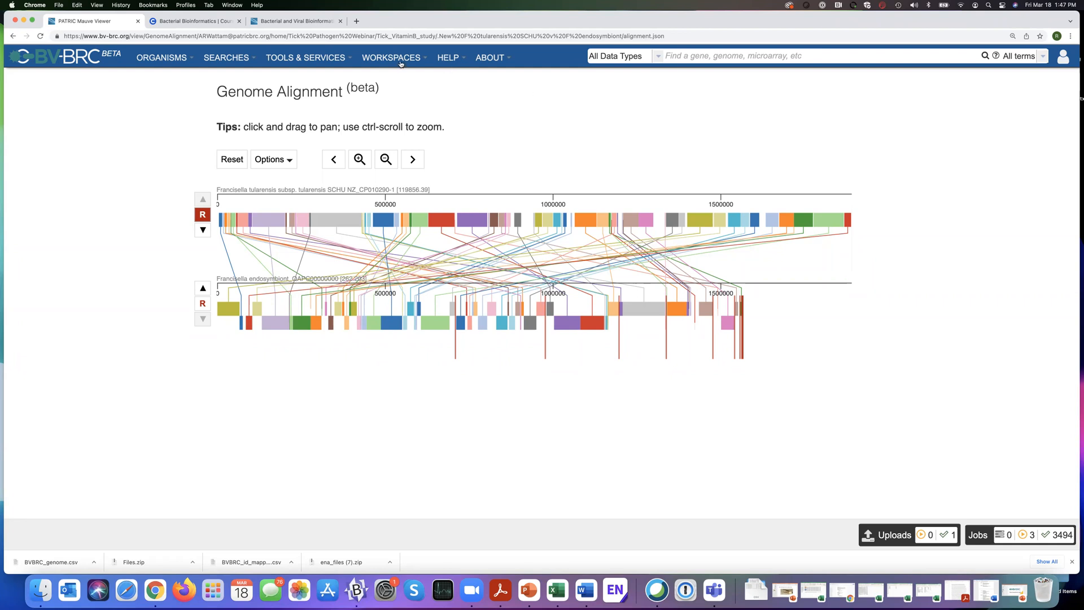
Open the Fastq Utilities service form and choose align as the pipeline action.
click(309, 60)
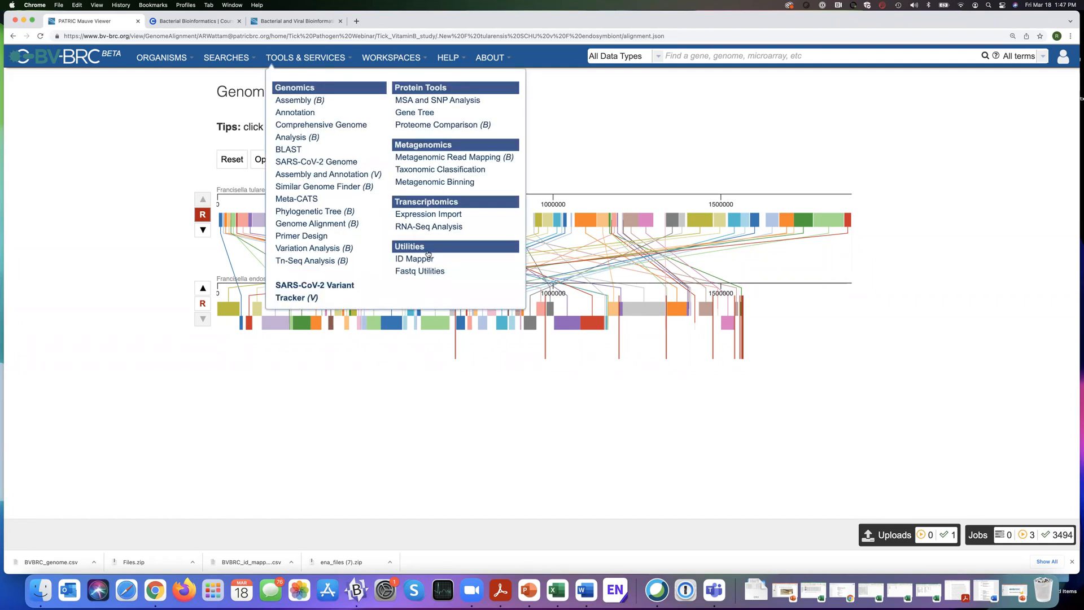
click(426, 273)
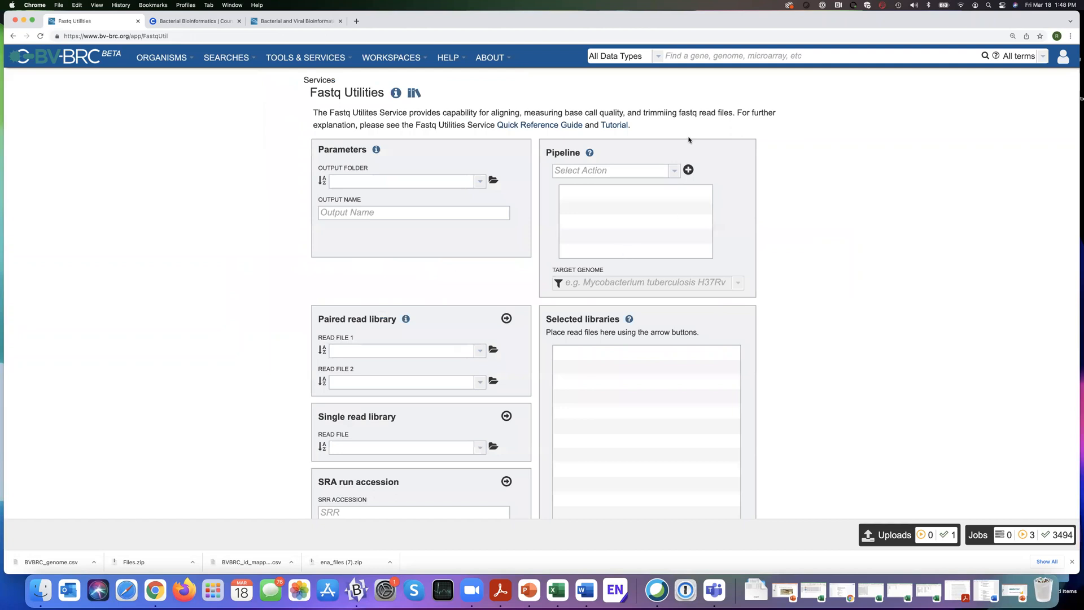
click(674, 170)
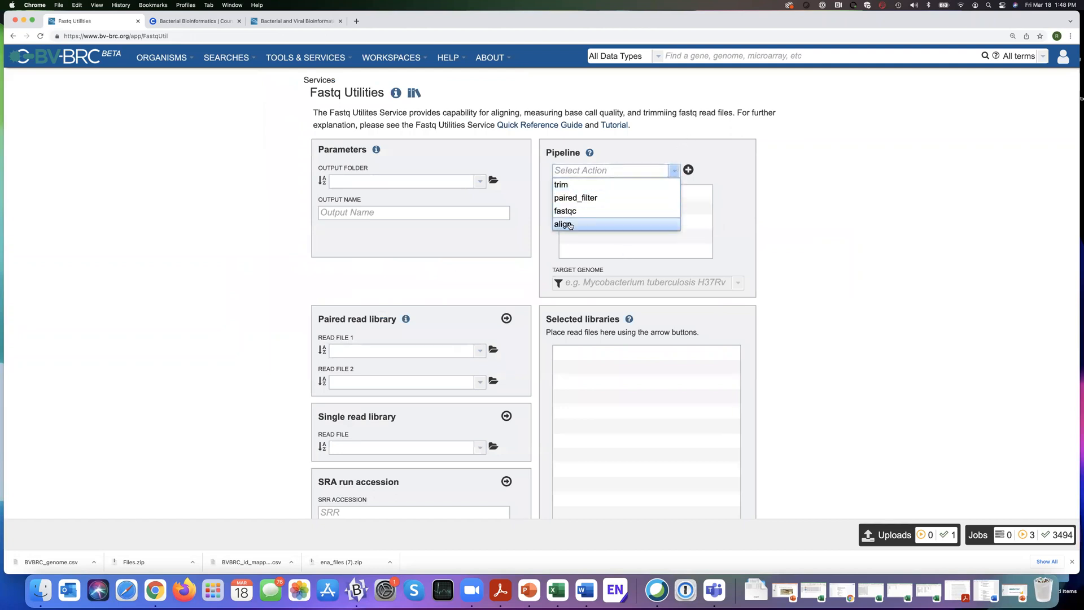
click(571, 225)
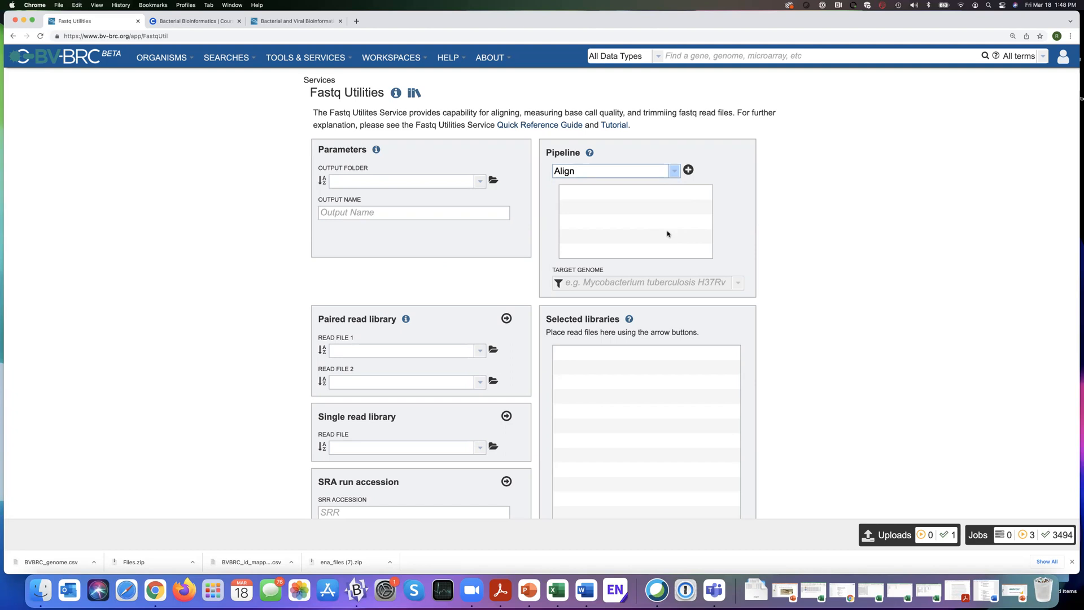
Open the results of the SRR12717033 to BR-HL FastqUtils job and view its all.bam.samstat.html report.
click(983, 536)
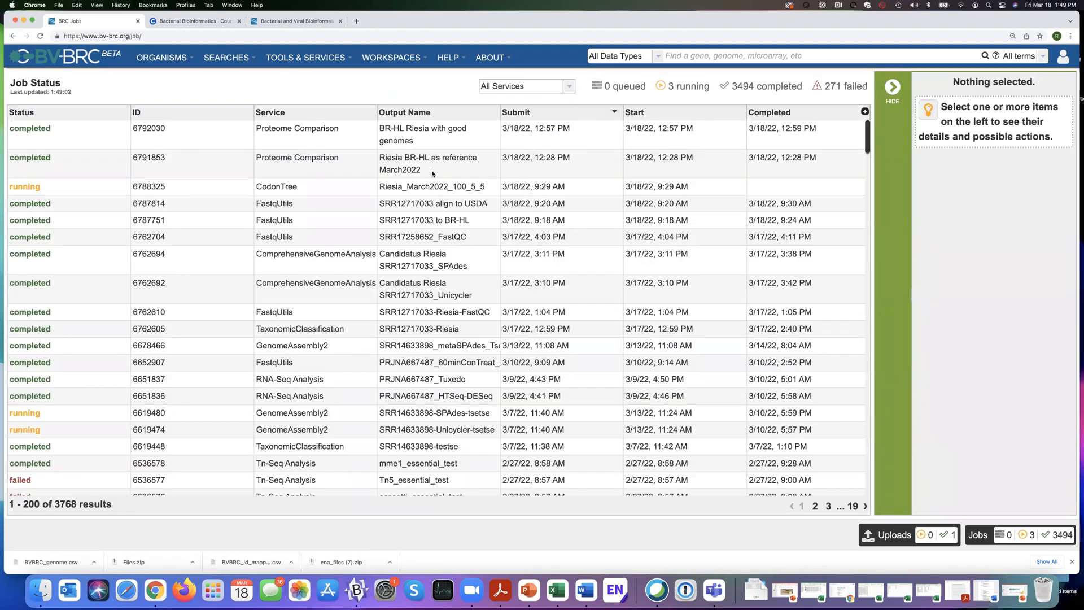
click(435, 223)
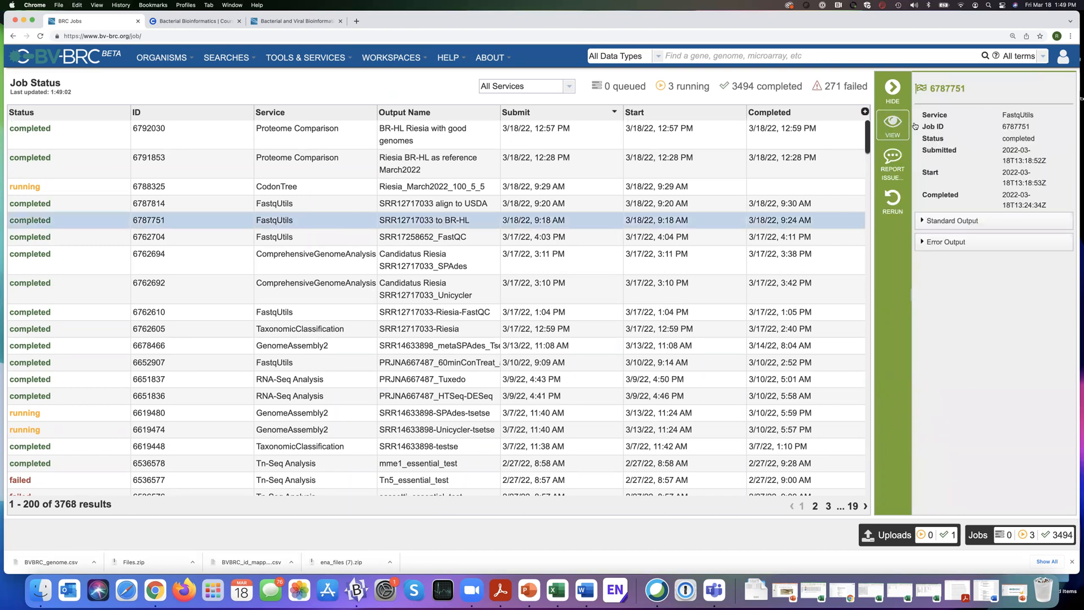
click(892, 125)
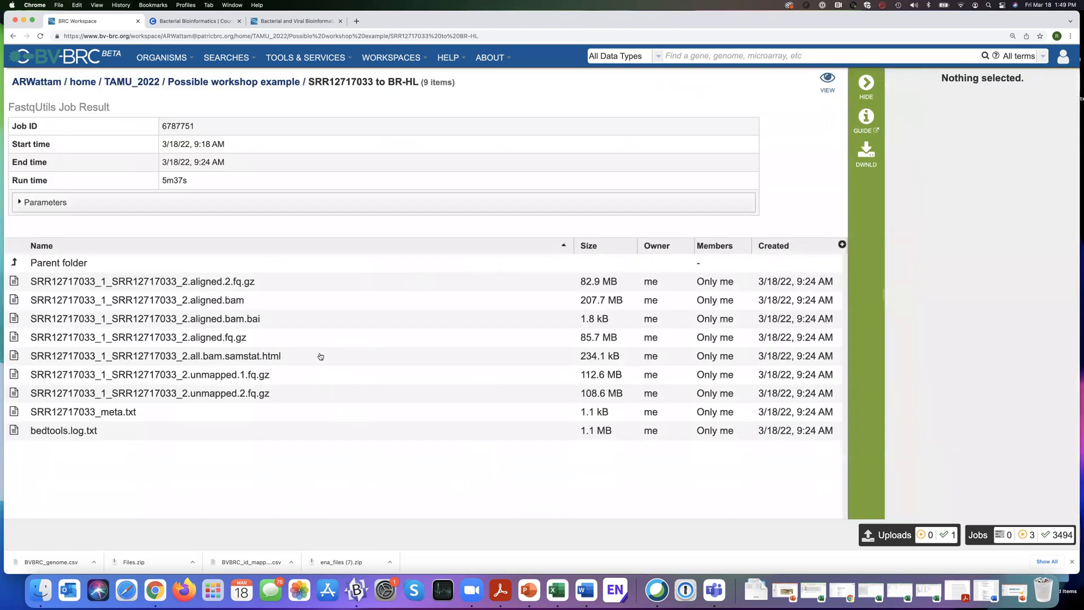
click(320, 357)
click(864, 190)
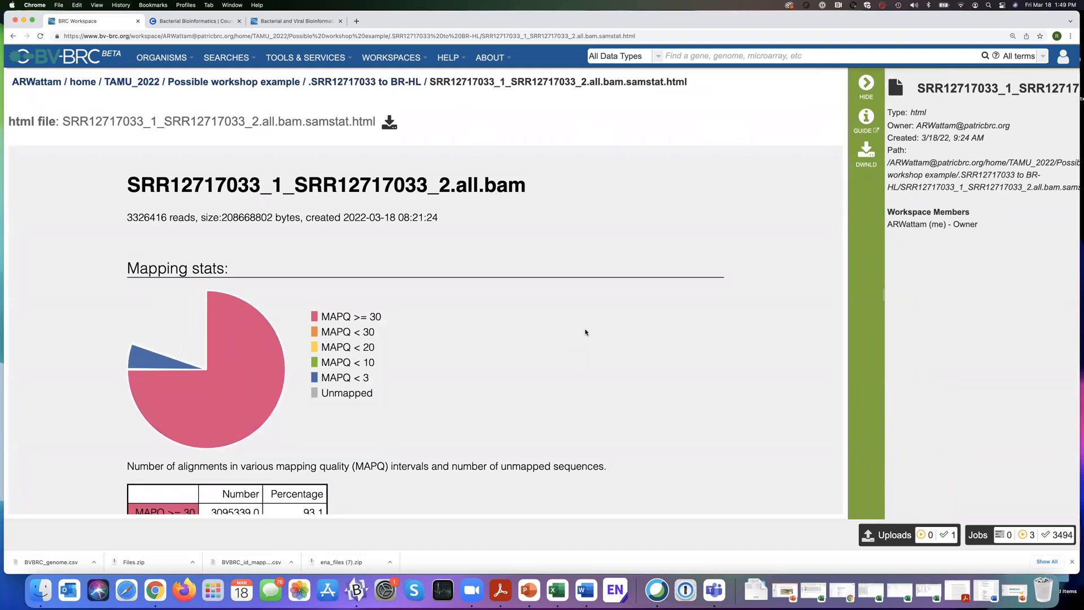
Examine the mapping quality pie chart and the alignment percentage table in the samstat report.
scroll(586, 332, down, 3)
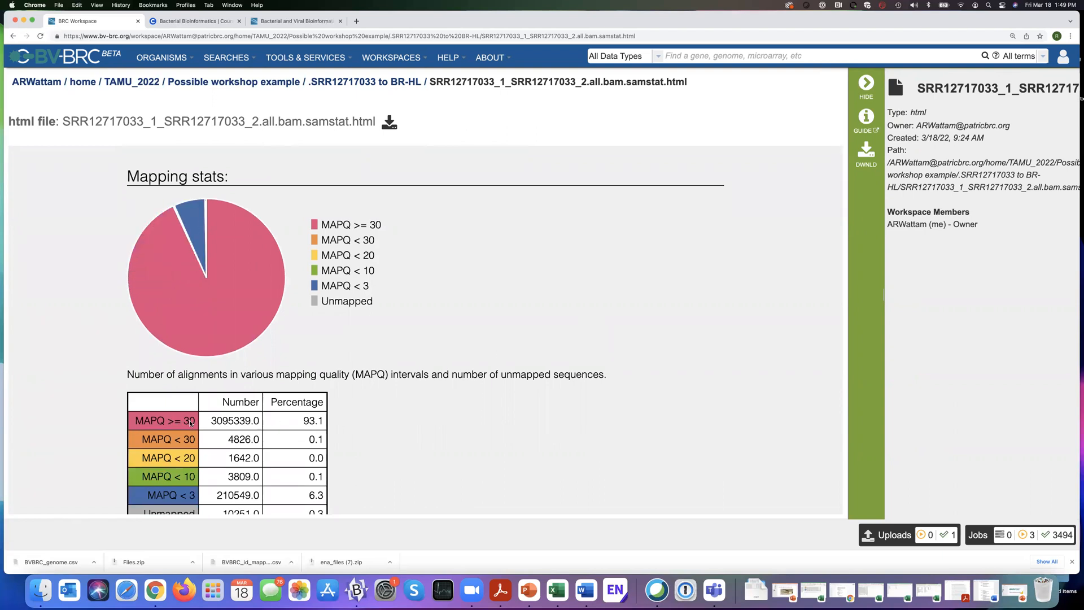
scroll(512, 310, down, 2)
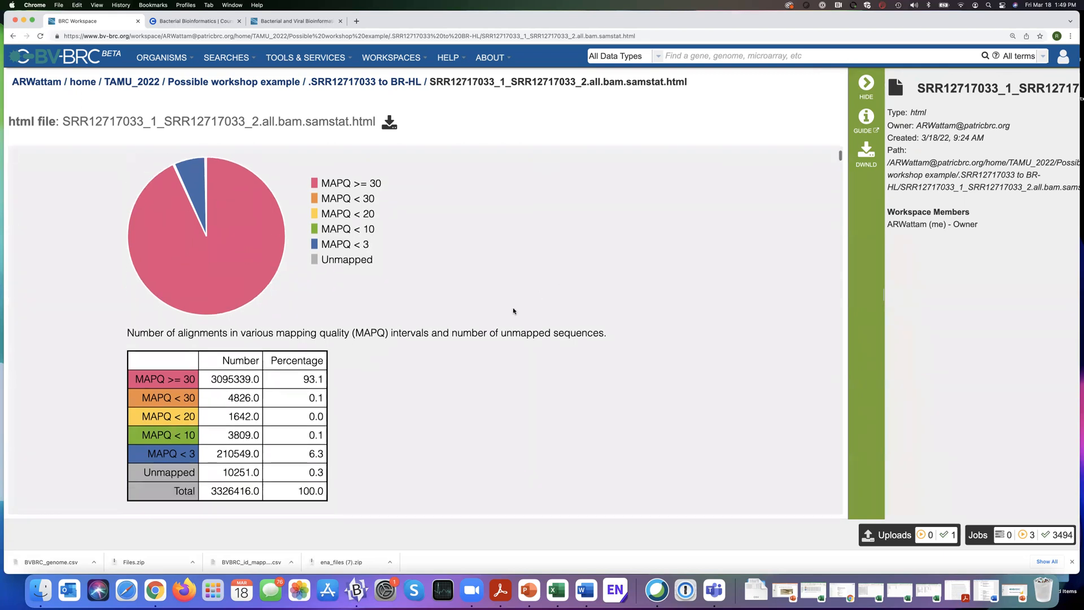
scroll(513, 310, down, 1)
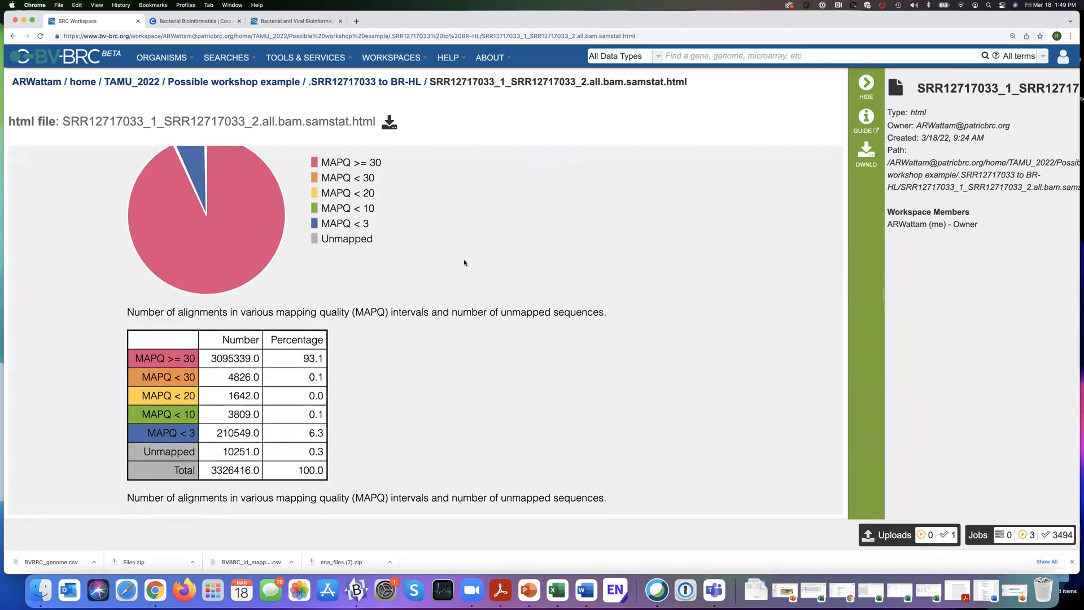
scroll(451, 257, up, 7)
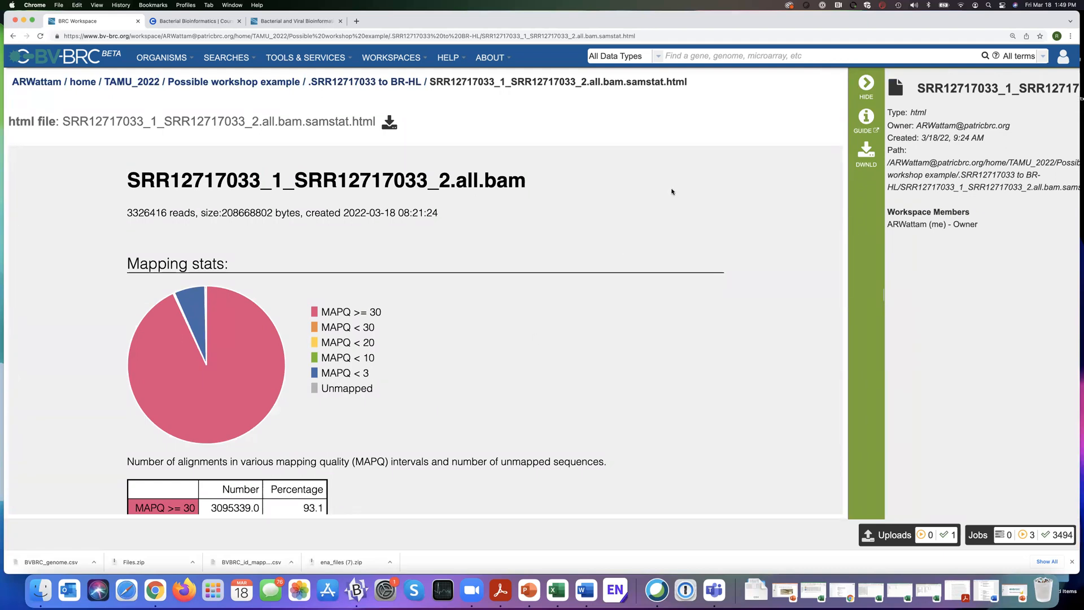
scroll(669, 192, down, 2)
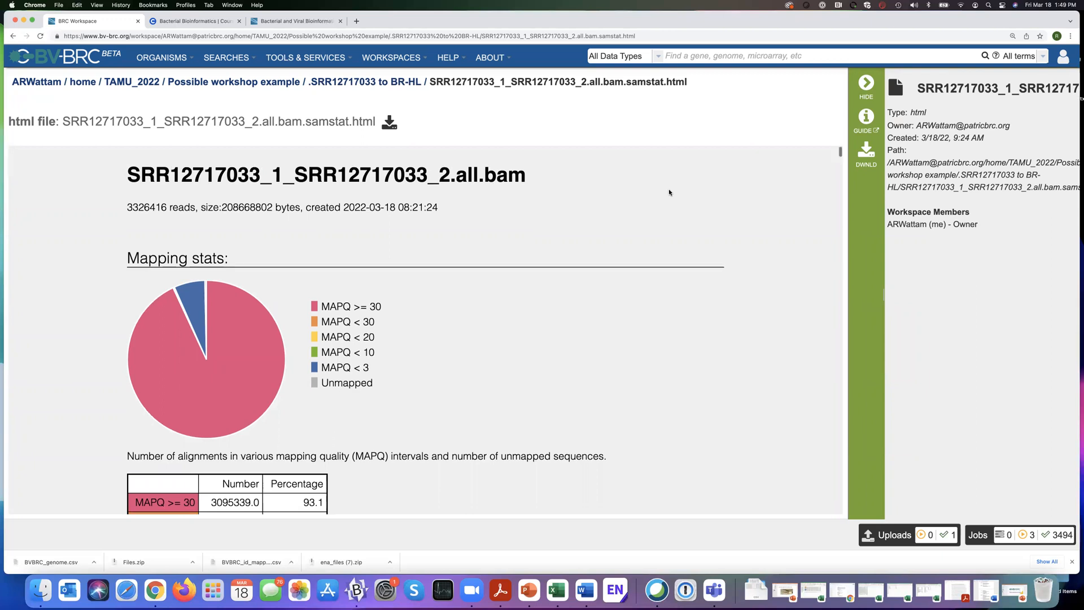
scroll(669, 192, up, 1)
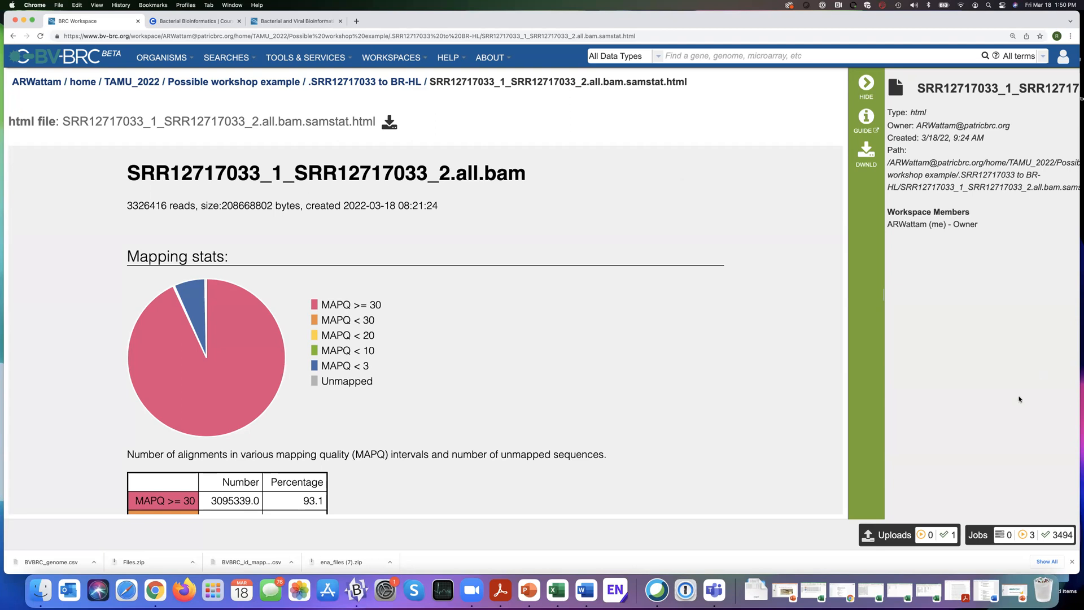
Reopen the result files of the SRR12717033 to BR-HL job and return to the Fastq Utilities service form.
click(980, 535)
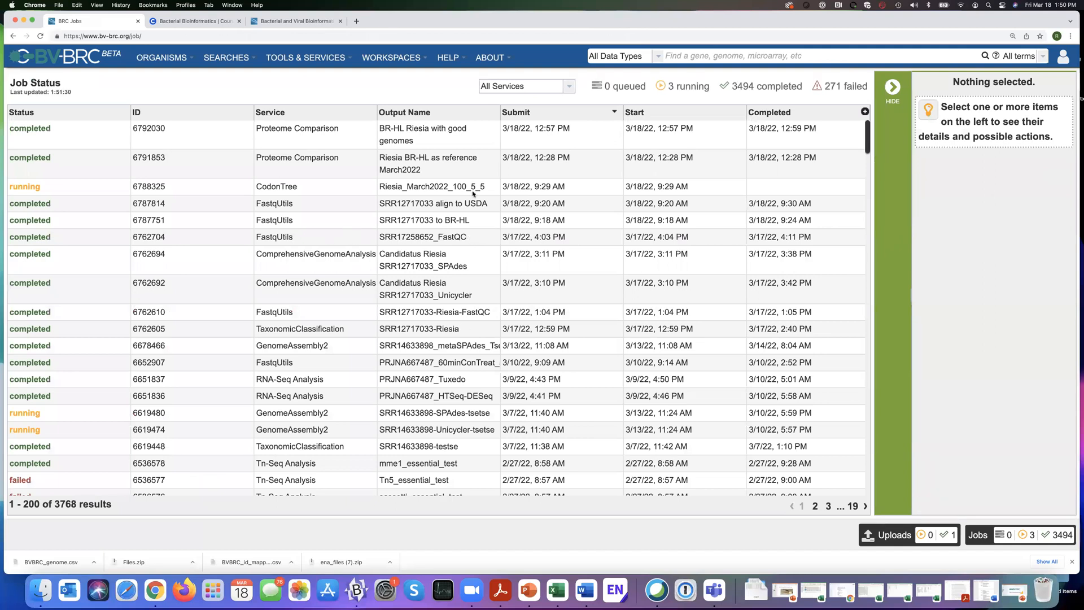
click(468, 220)
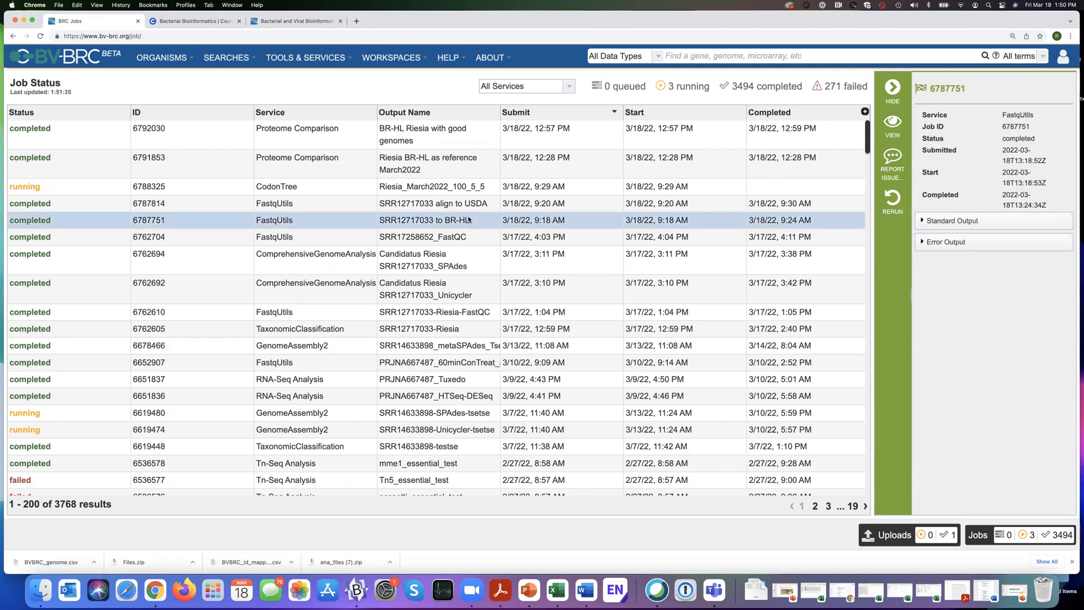
click(893, 123)
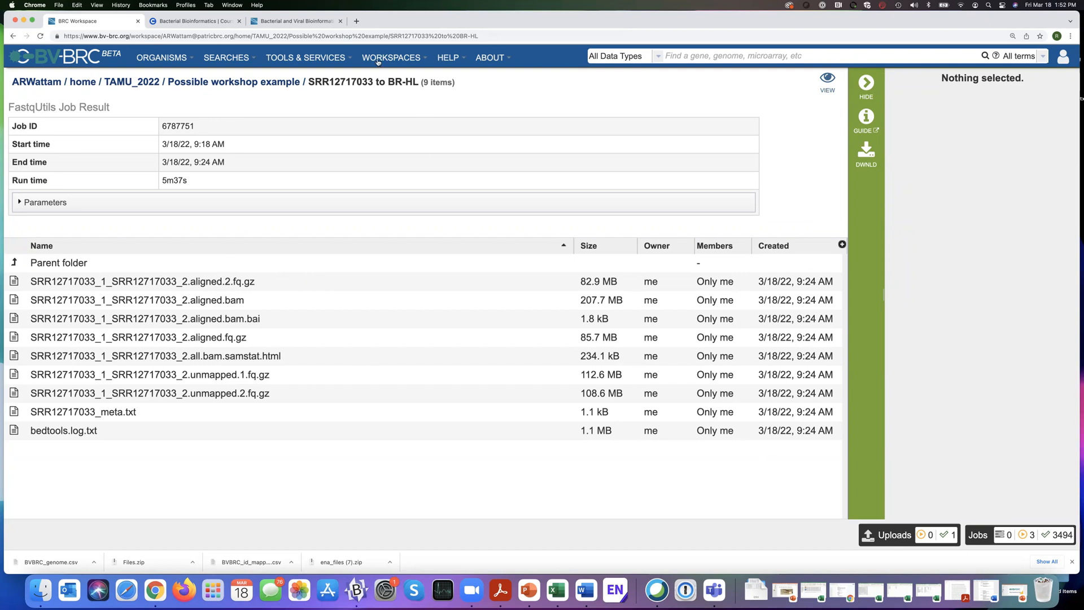
click(314, 60)
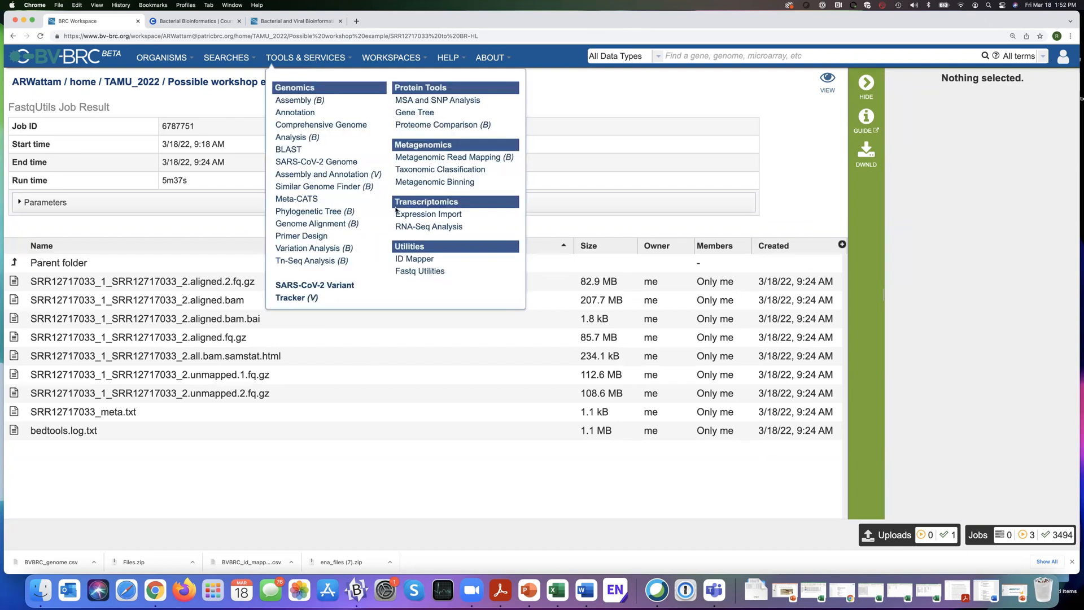
click(436, 276)
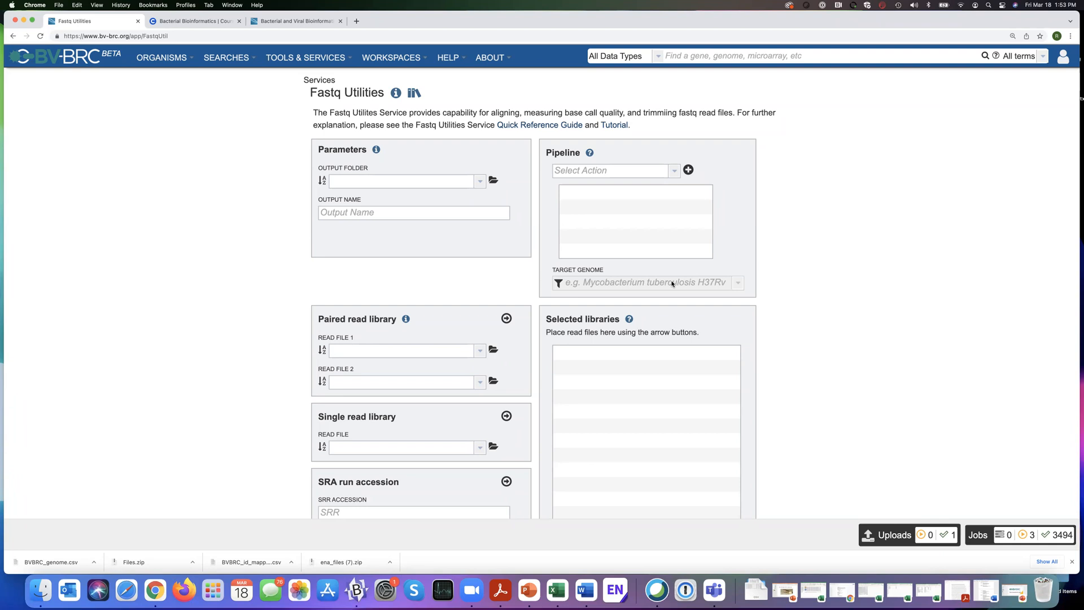
Open the jobs list and filter it to TaxonomicClassification jobs.
click(976, 534)
scroll(441, 365, down, 1)
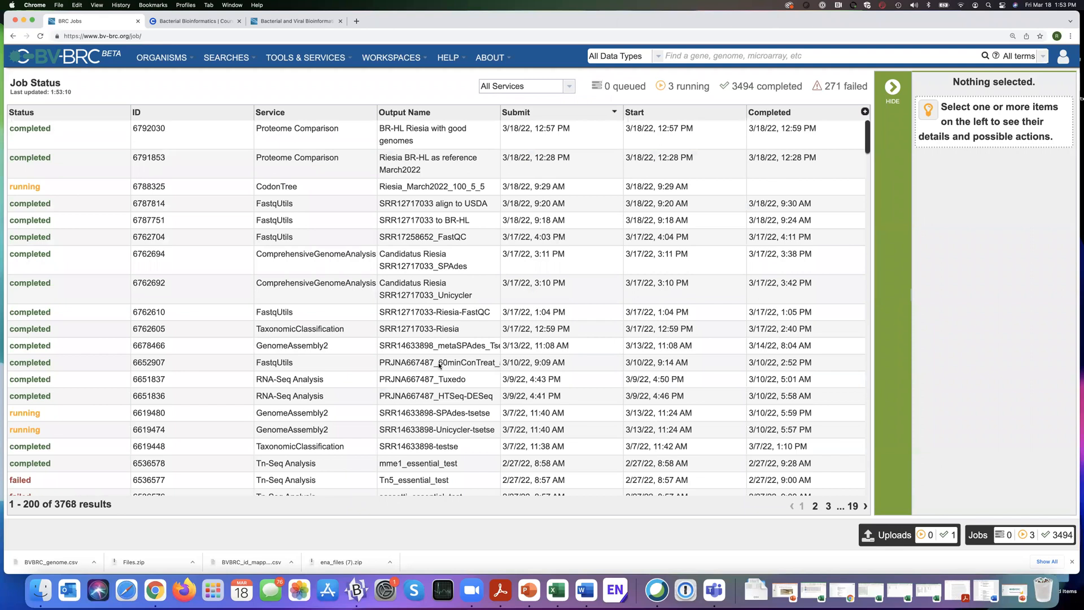
scroll(439, 366, down, 1)
scroll(452, 368, up, 1)
click(569, 86)
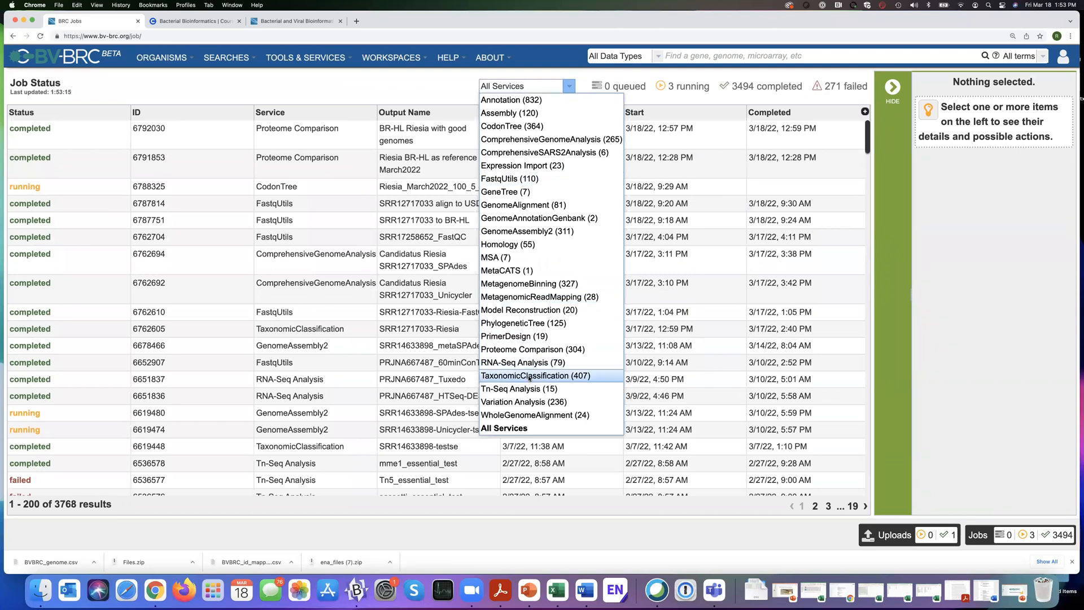
click(529, 376)
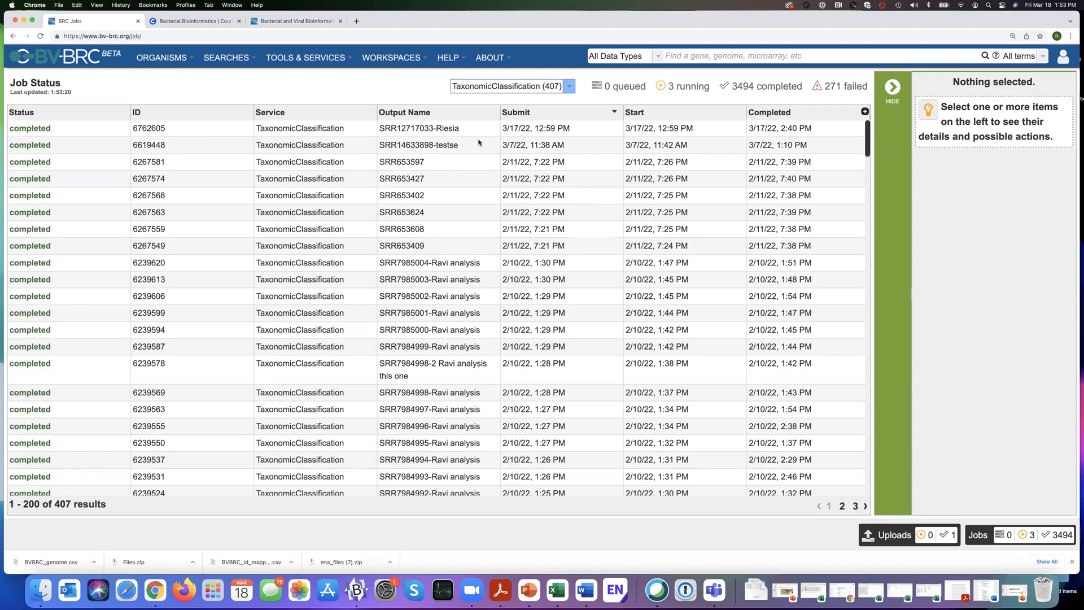
Open the taxonomic report of the SRR14633898-testse job and focus its interactive Krona chart on Bacteria.
click(479, 142)
click(894, 126)
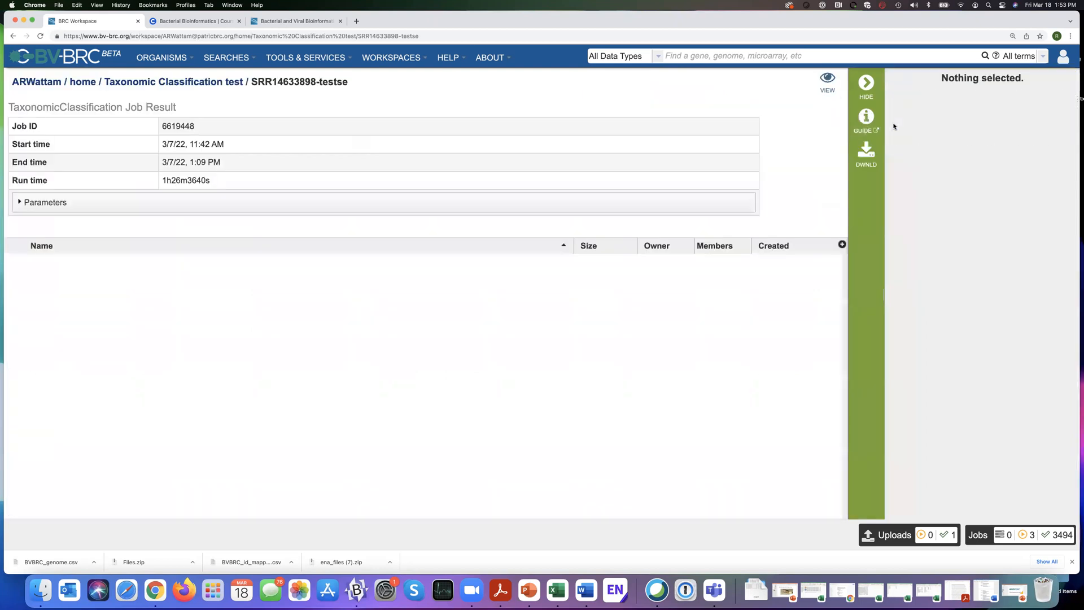
click(830, 81)
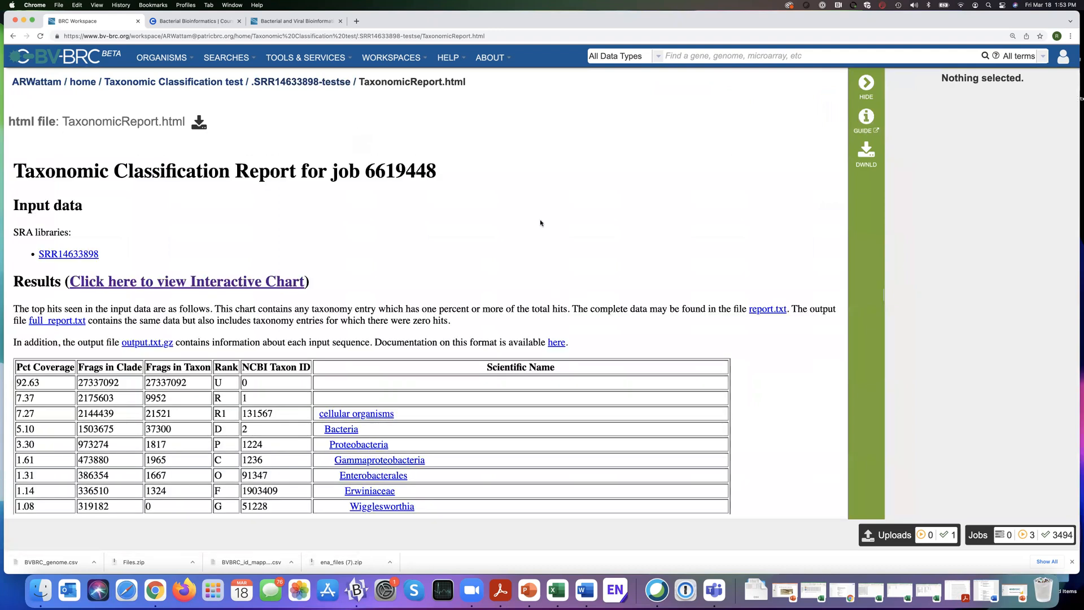
click(224, 286)
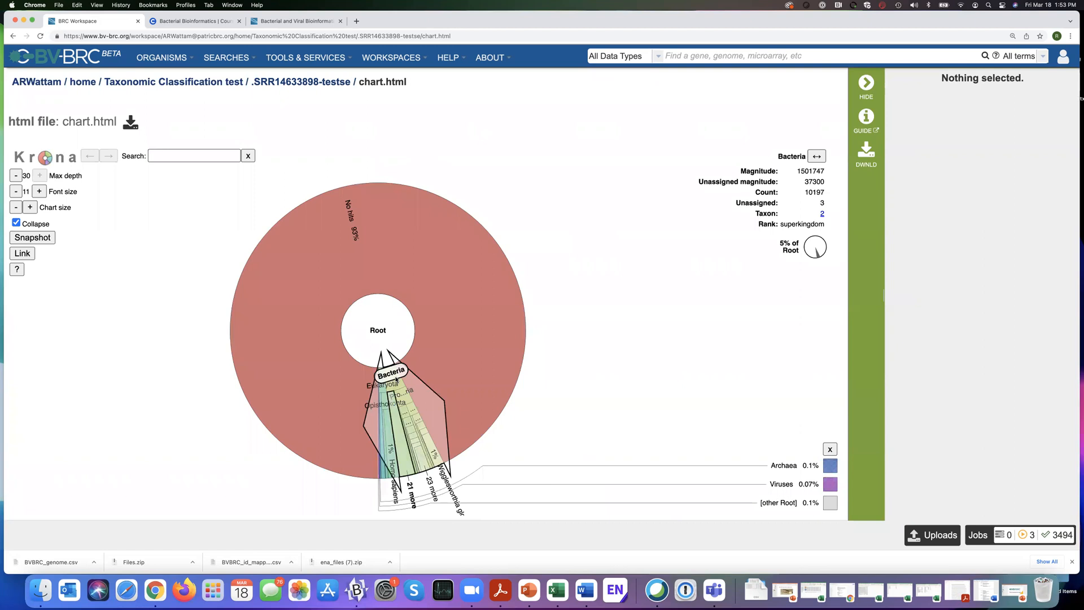
click(396, 379)
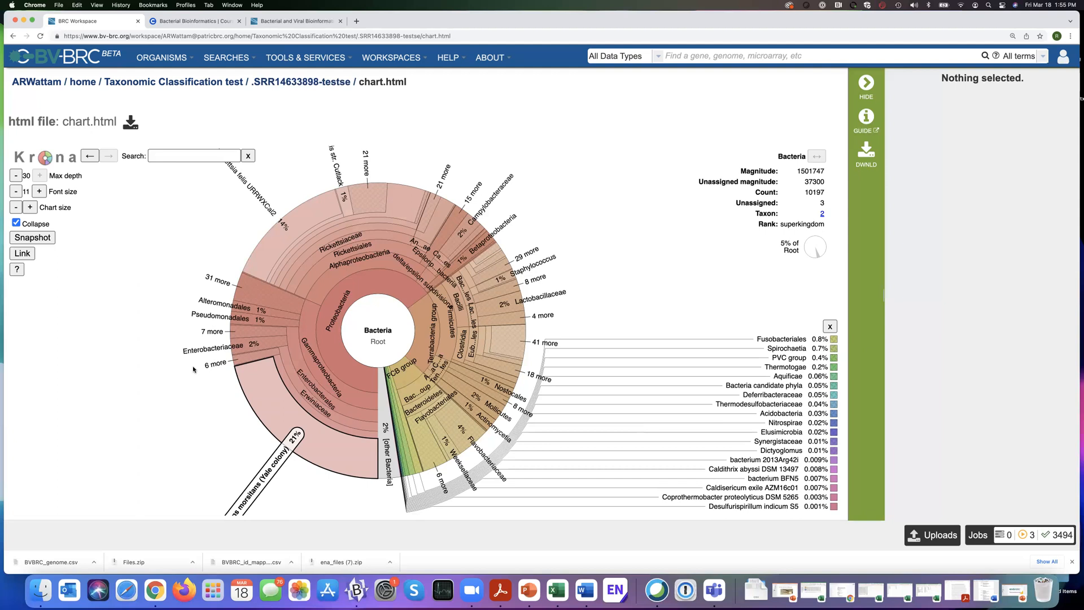
click(449, 58)
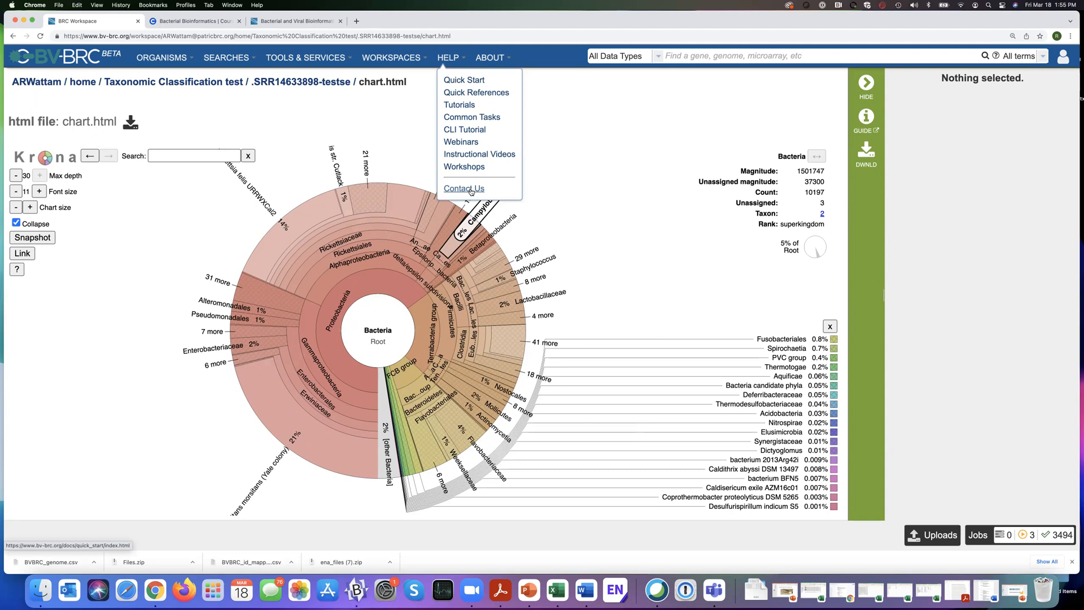
click(627, 166)
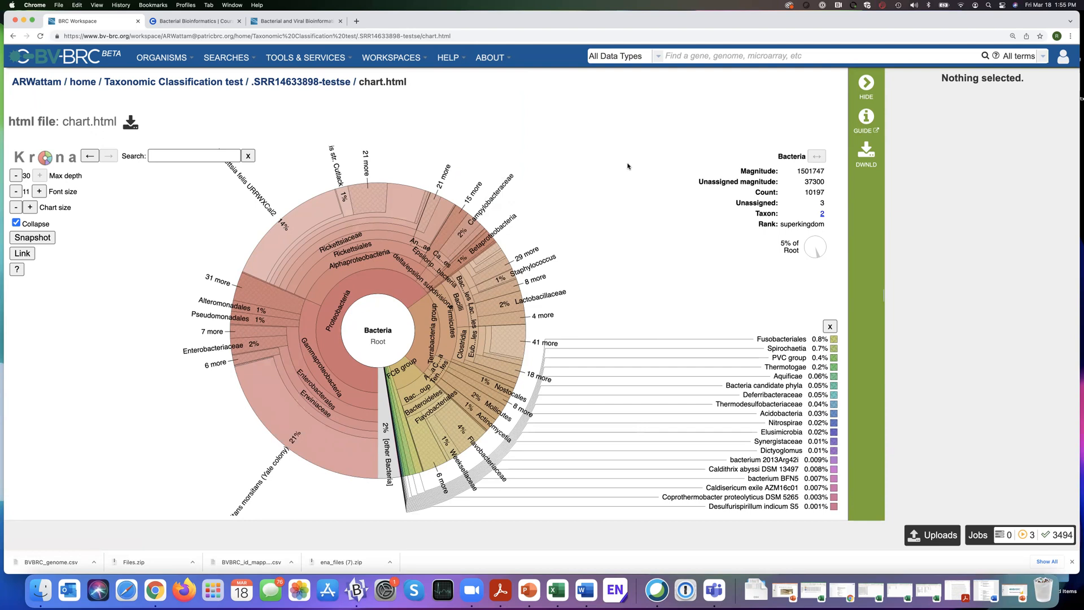